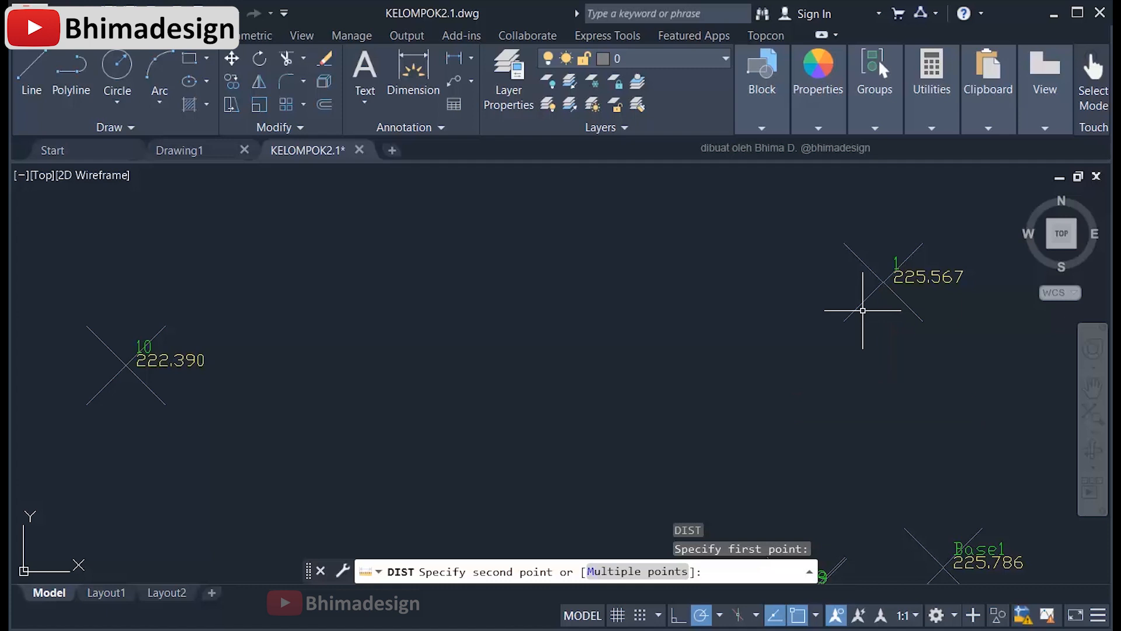
Step: Measure the distance between survey point 1 and point Base1 with the DIST command
left_click(863, 310)
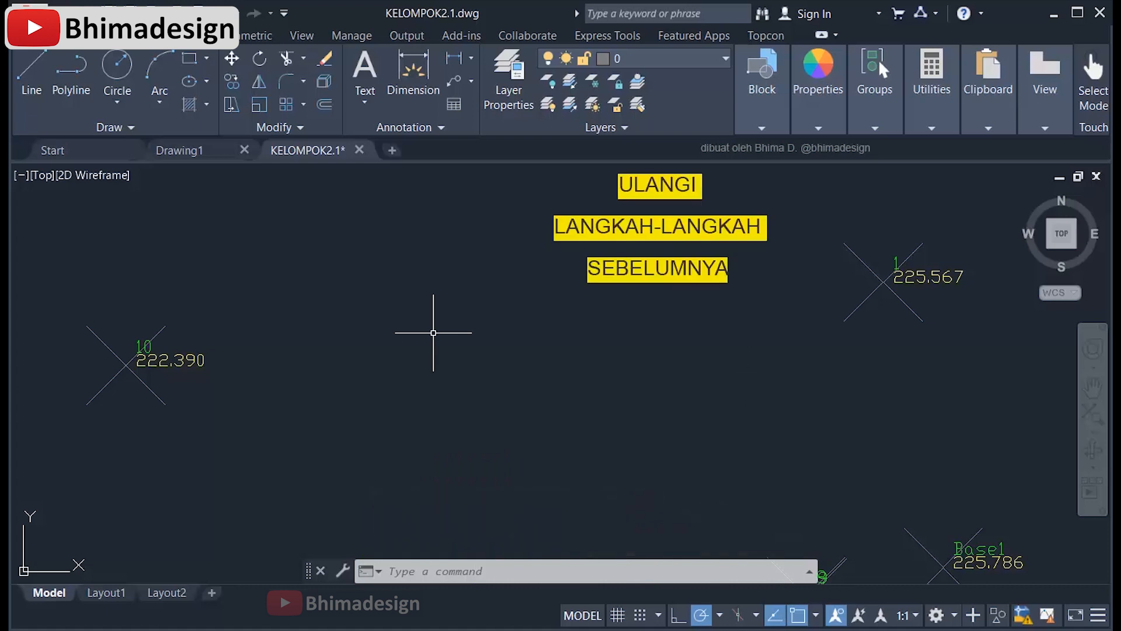
key("Return")
left_click(883, 281)
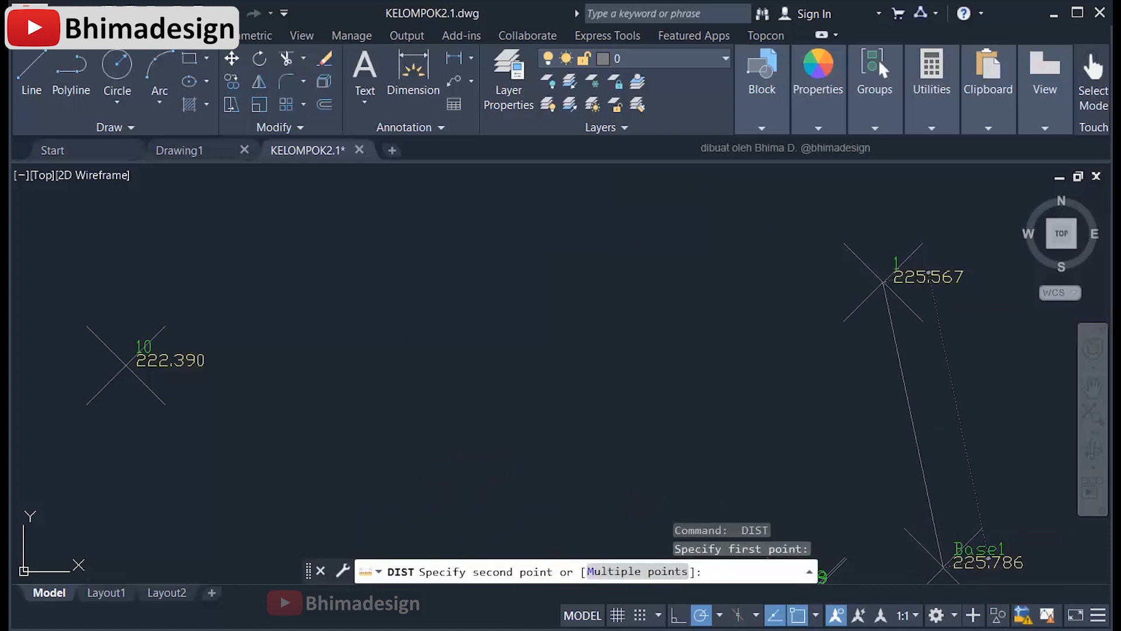
left_click(942, 562)
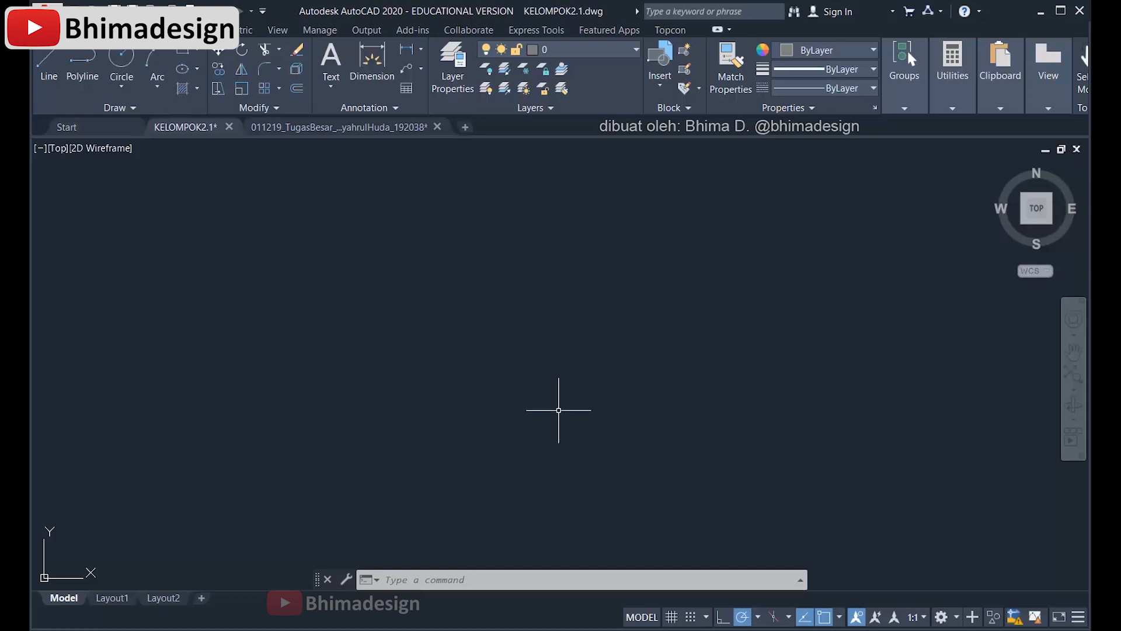
Step: Draw a 20 x 20 square with the Rectangle command in the empty area of the drawing
type("RE")
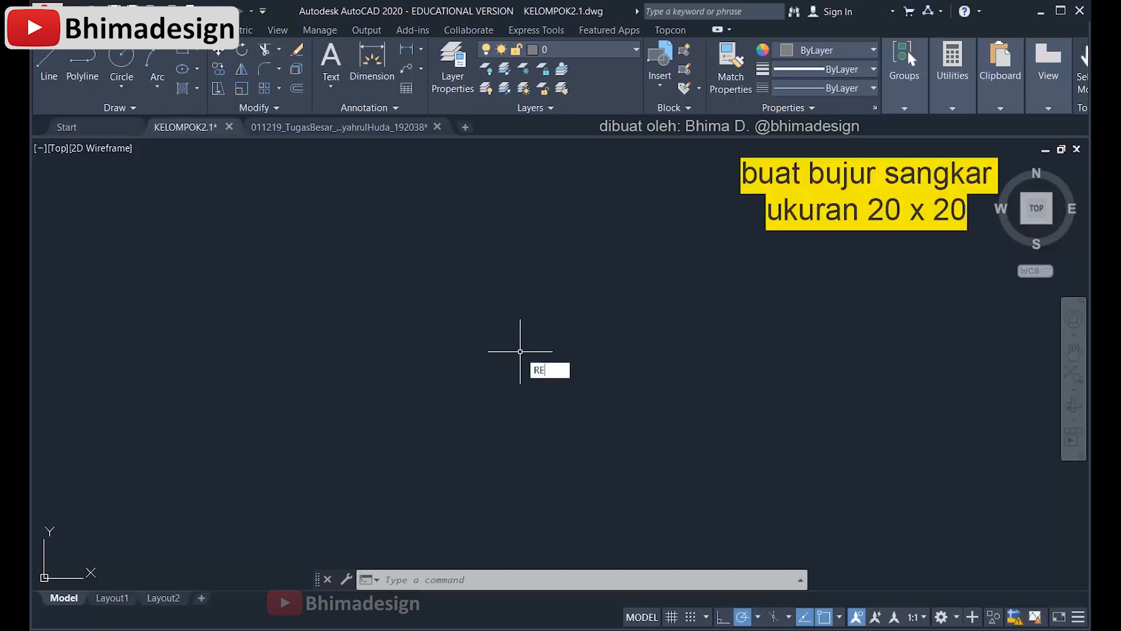
type("C")
key("Return")
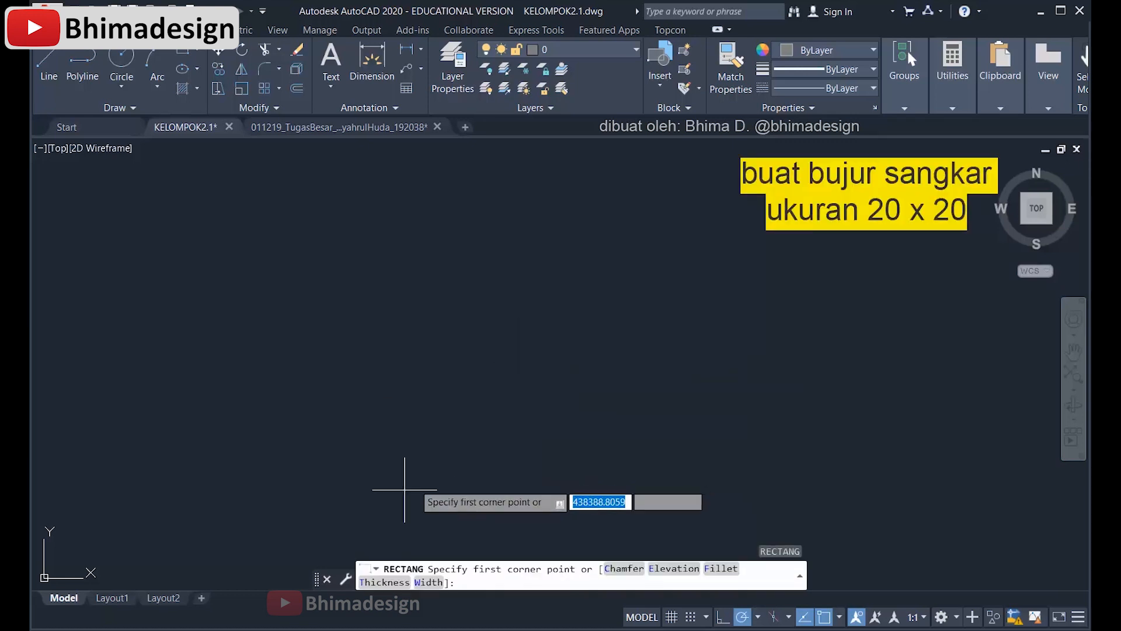
left_click(405, 478)
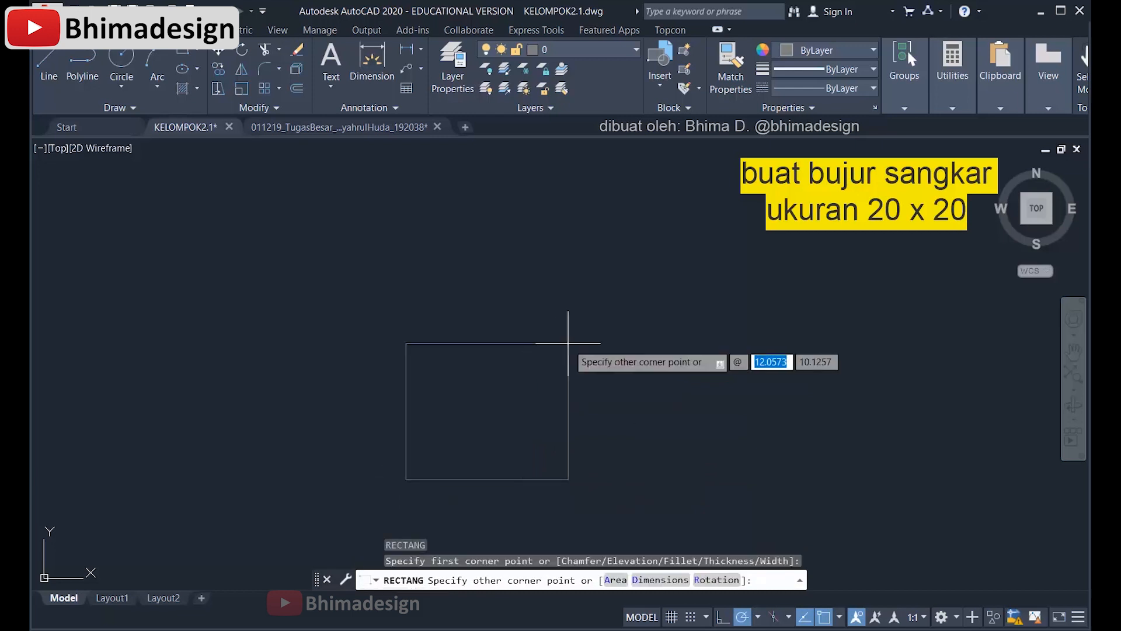
type("20")
key("Tab")
type("2")
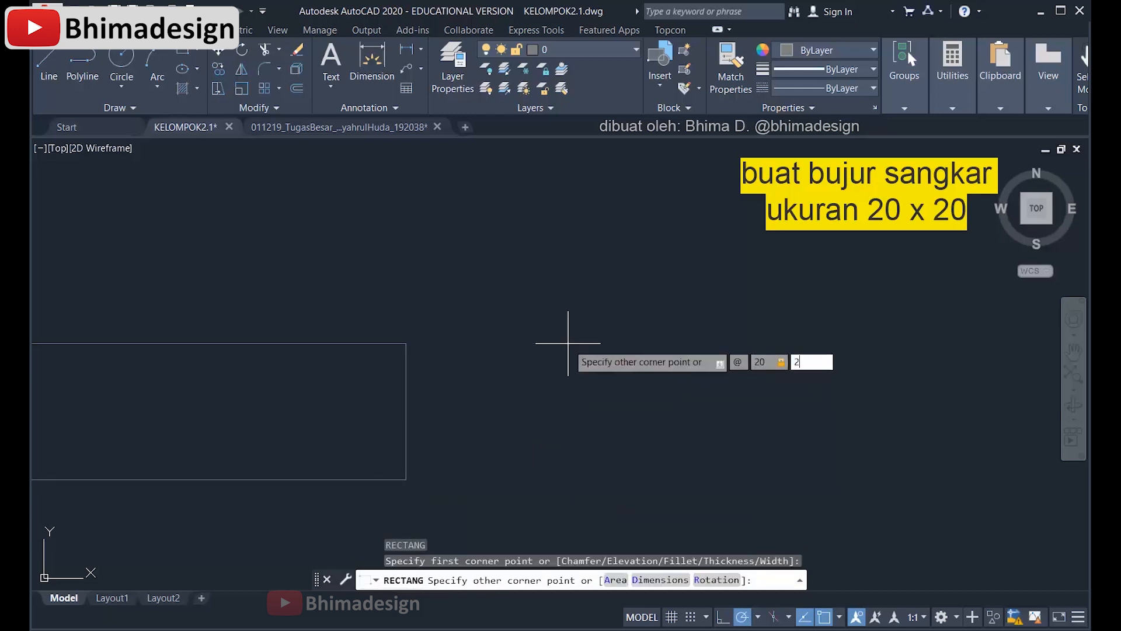
type("0")
key("Return")
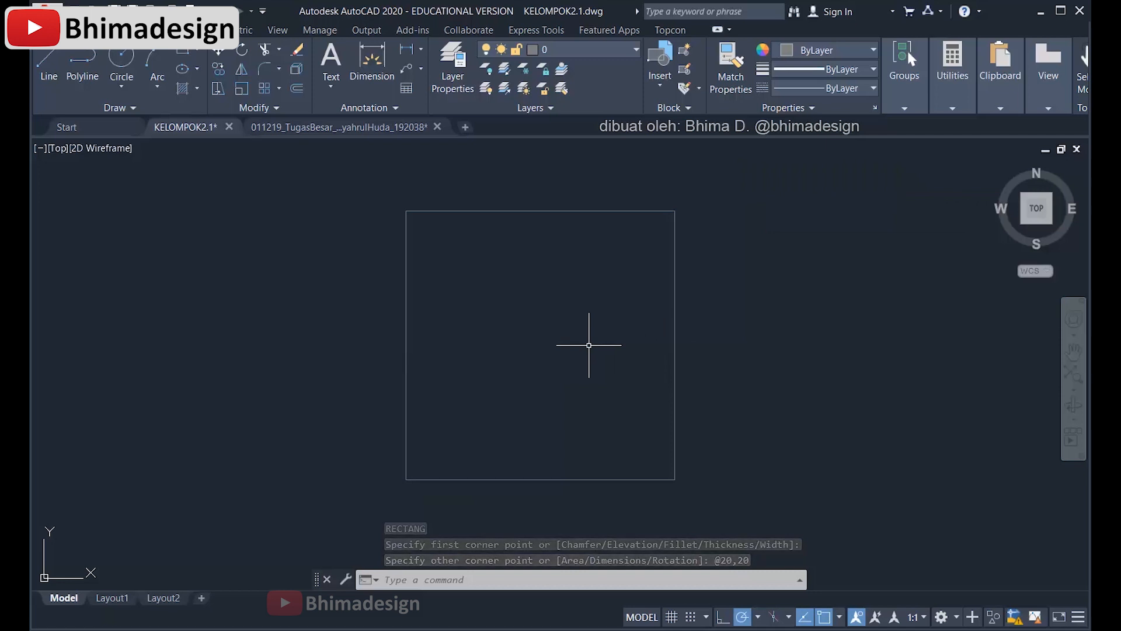
Step: Measure the square's area and perimeter with the AREA command by picking its four corners in order from the lower-left one
type("AREA")
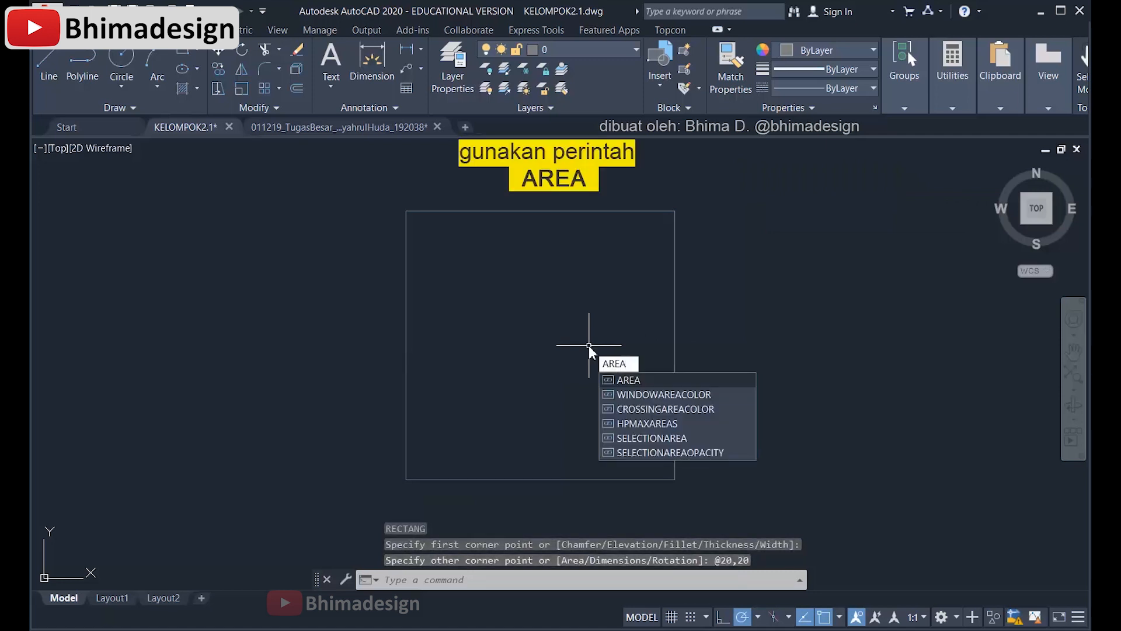
key("Return")
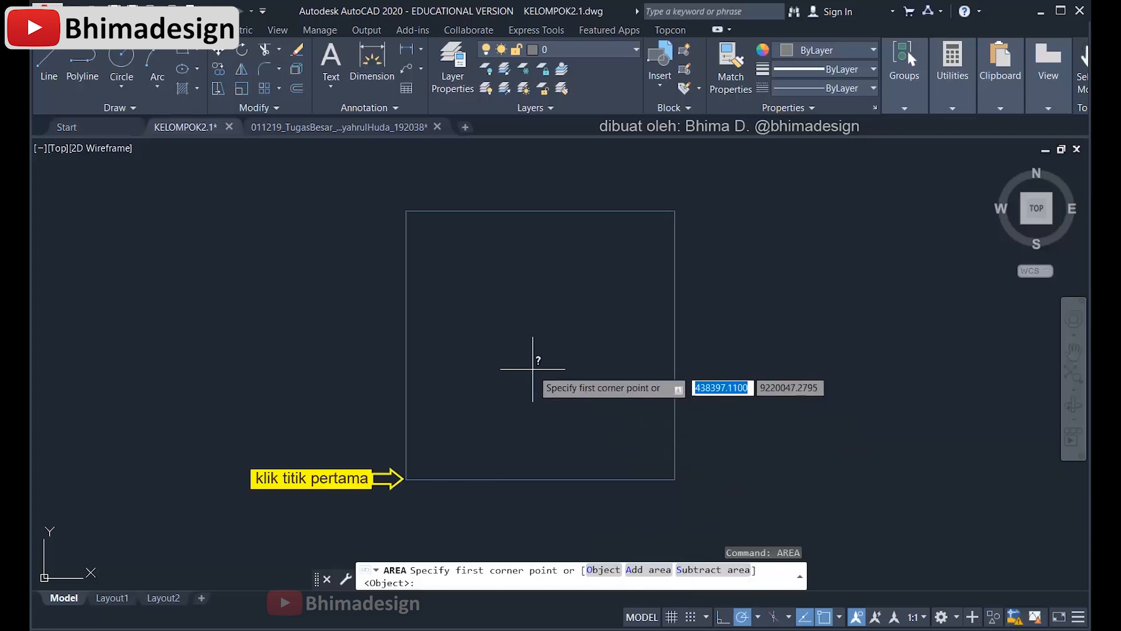
left_click(416, 479)
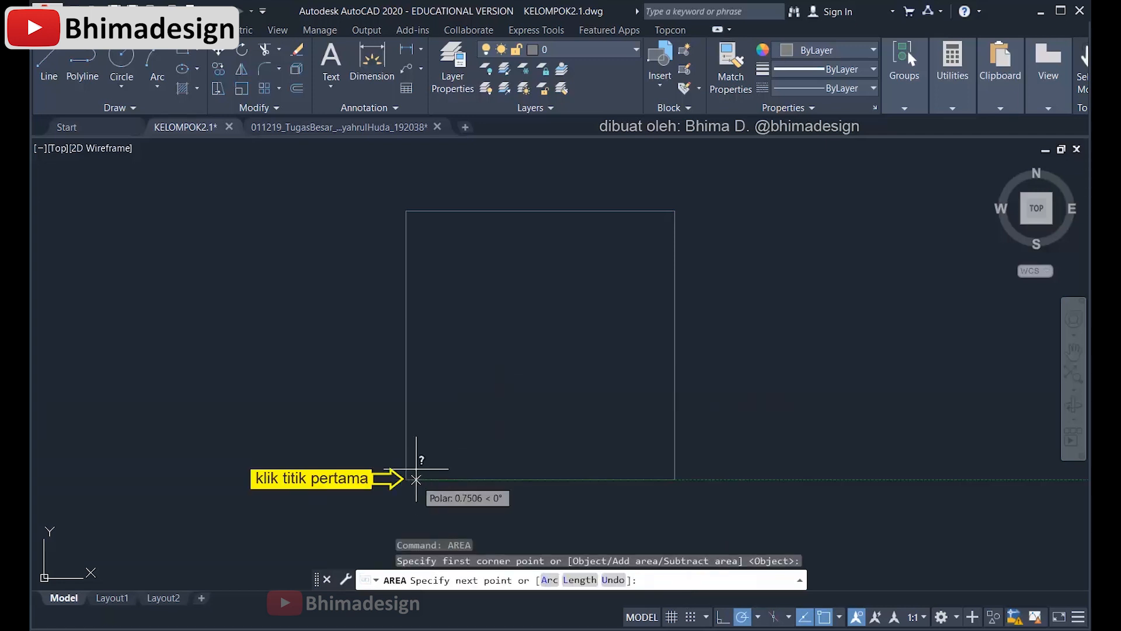
left_click(407, 210)
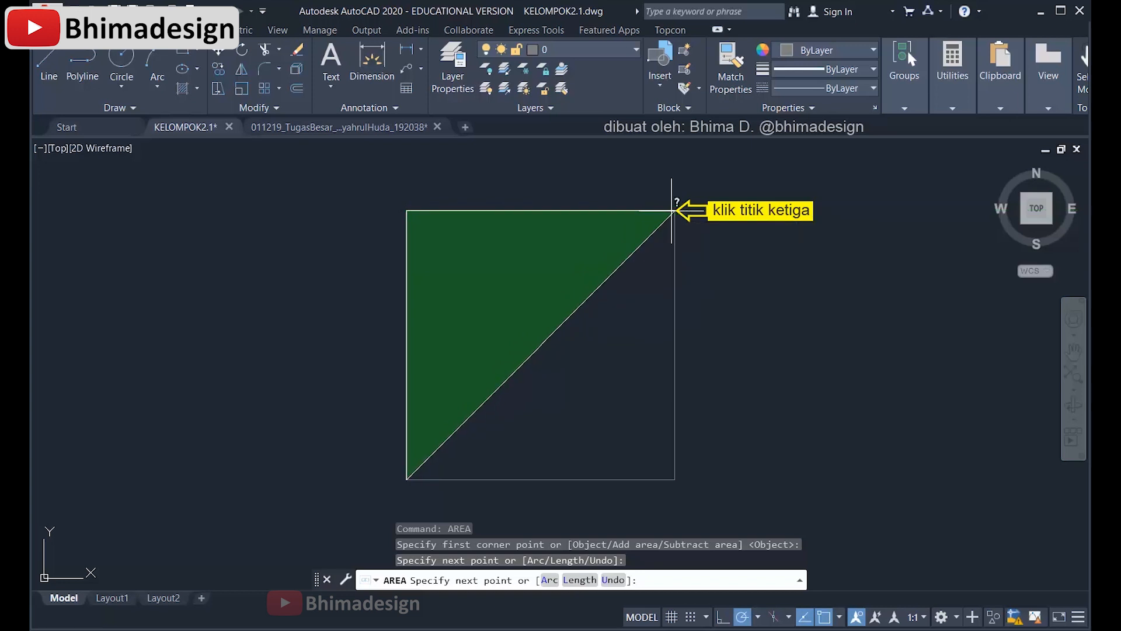
left_click(675, 210)
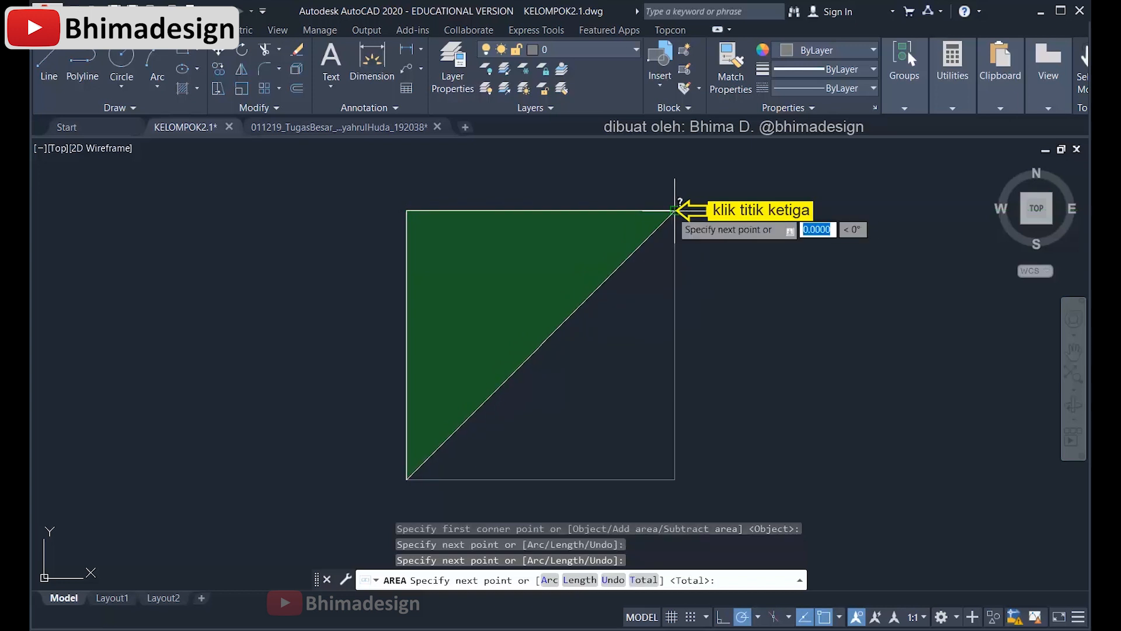
left_click(675, 480)
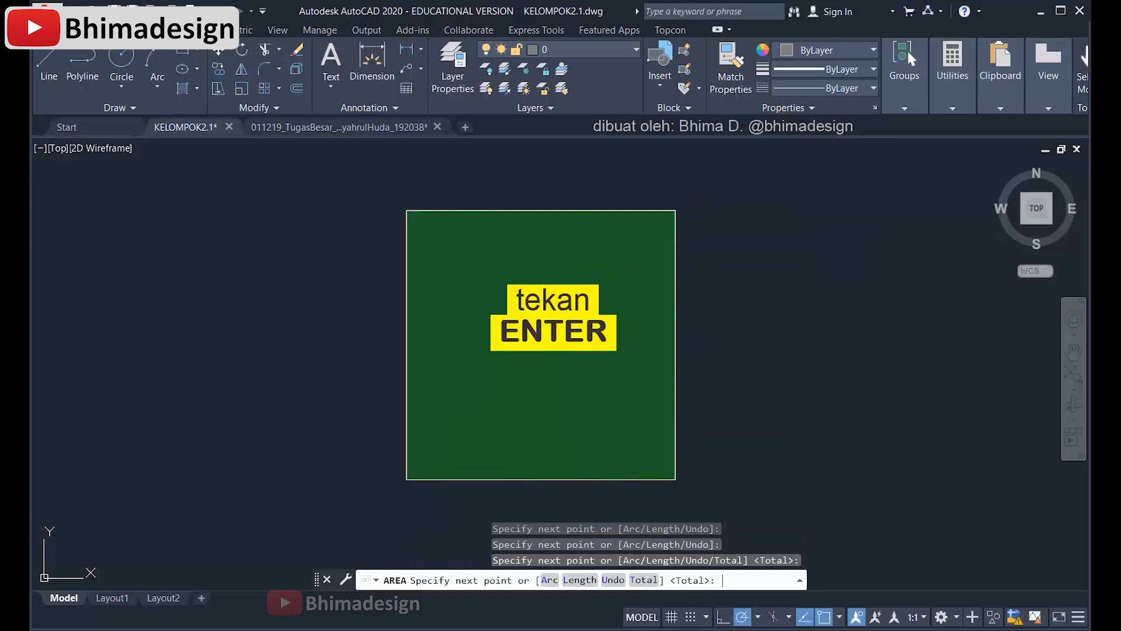
key("Return")
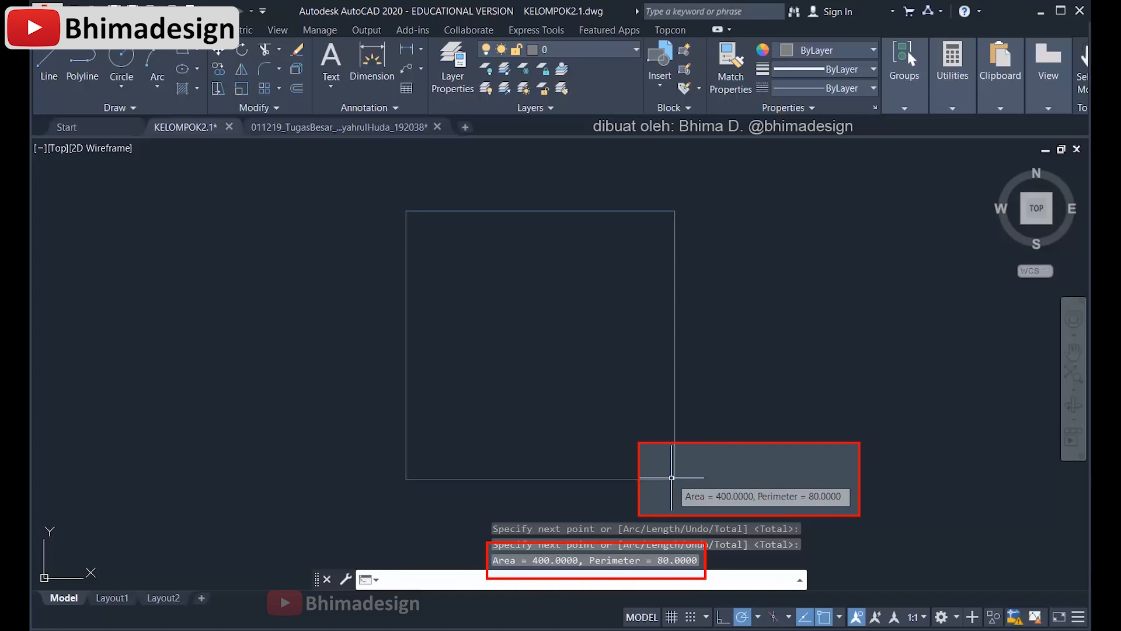
Step: Measure the square's area and perimeter again using the AREA command's Object option
type("A")
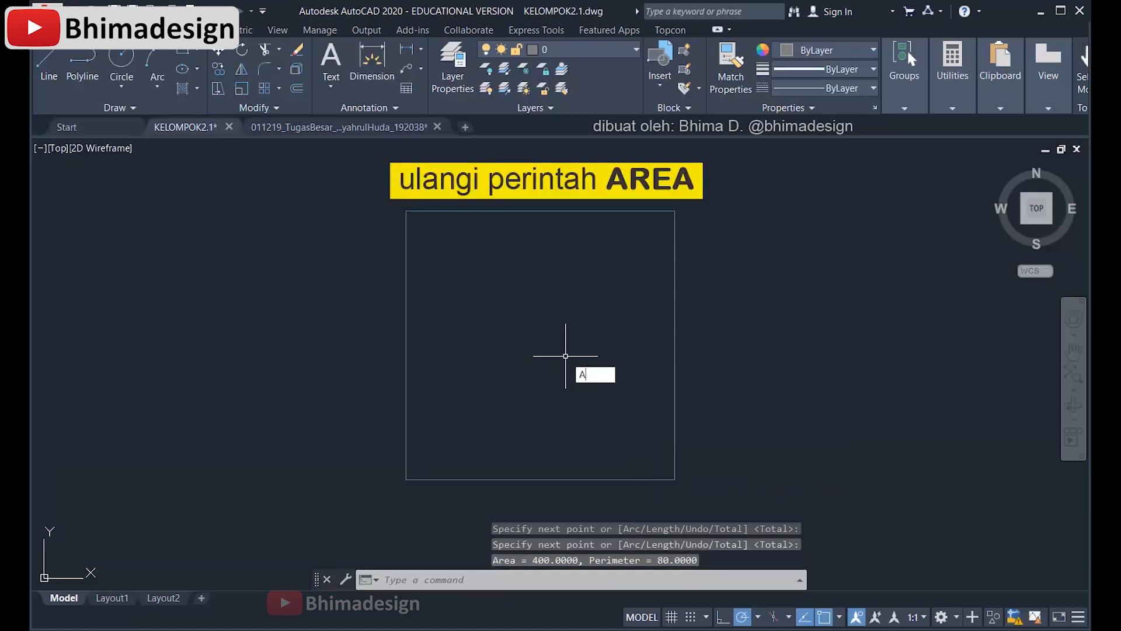
type("REA")
key("Return")
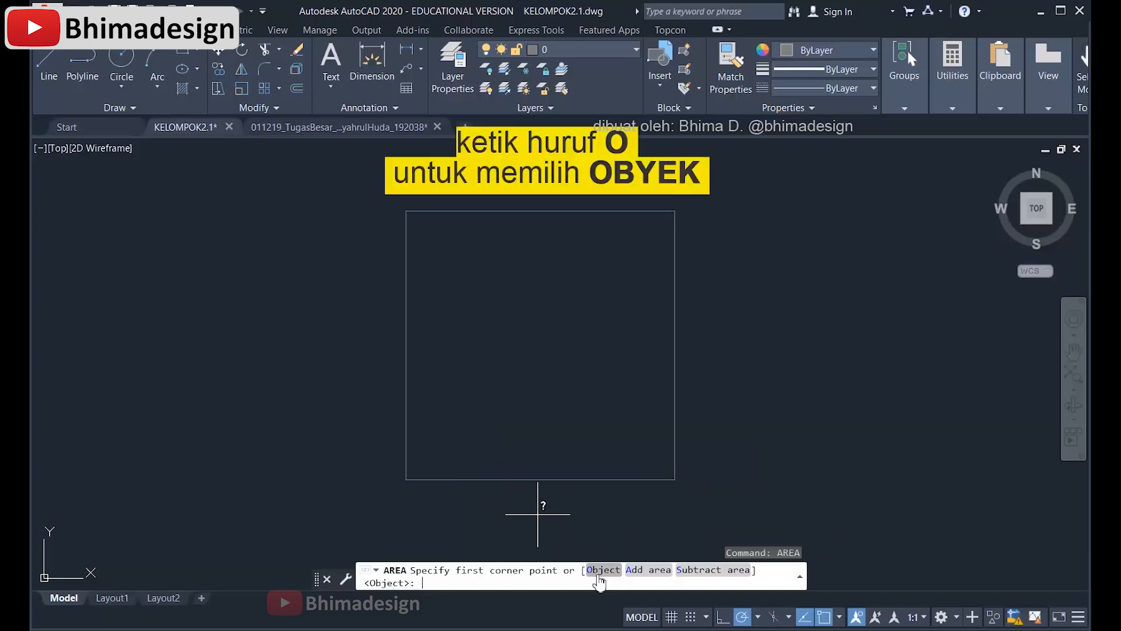
type("O")
key("Return")
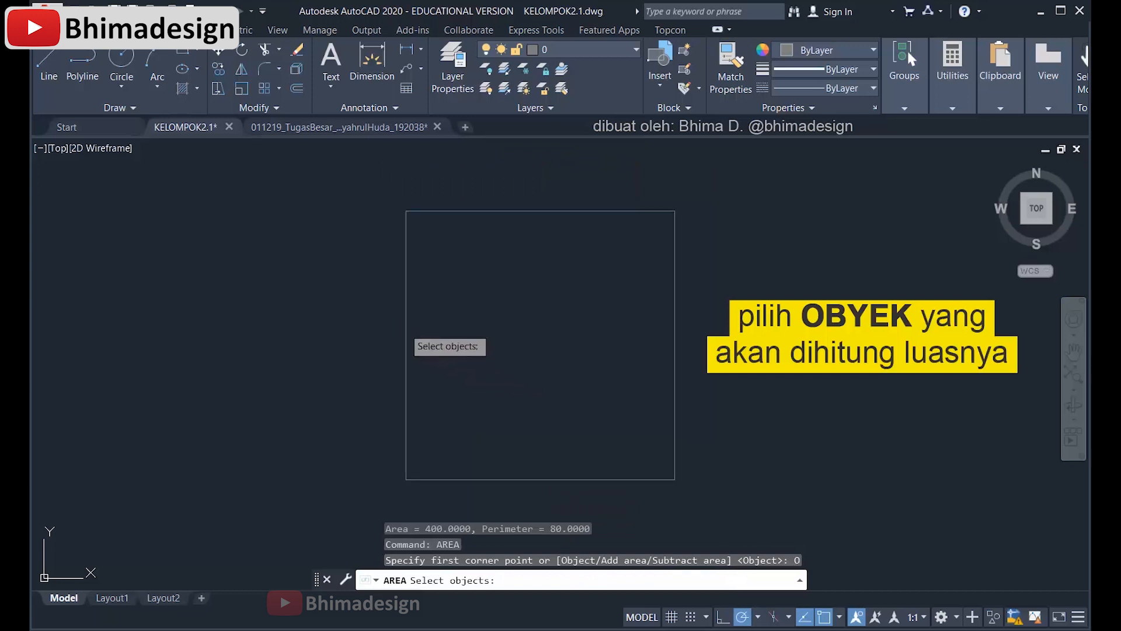
left_click(407, 332)
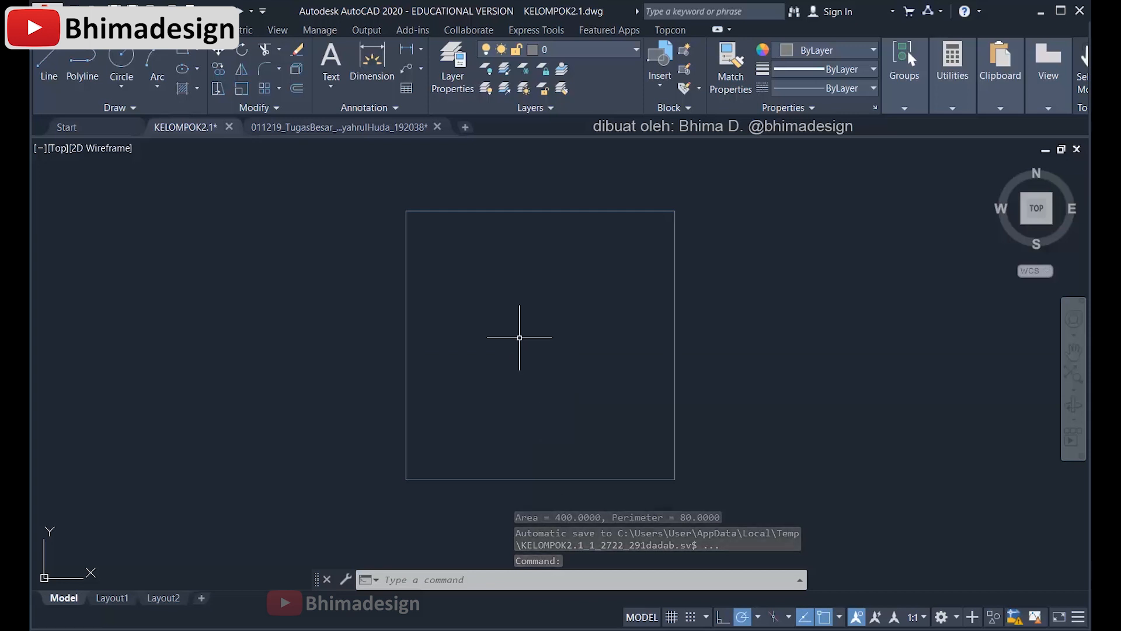
Step: Draw a circle inside the square, centred near the square's middle and clear of its edges
type("c")
key("Return")
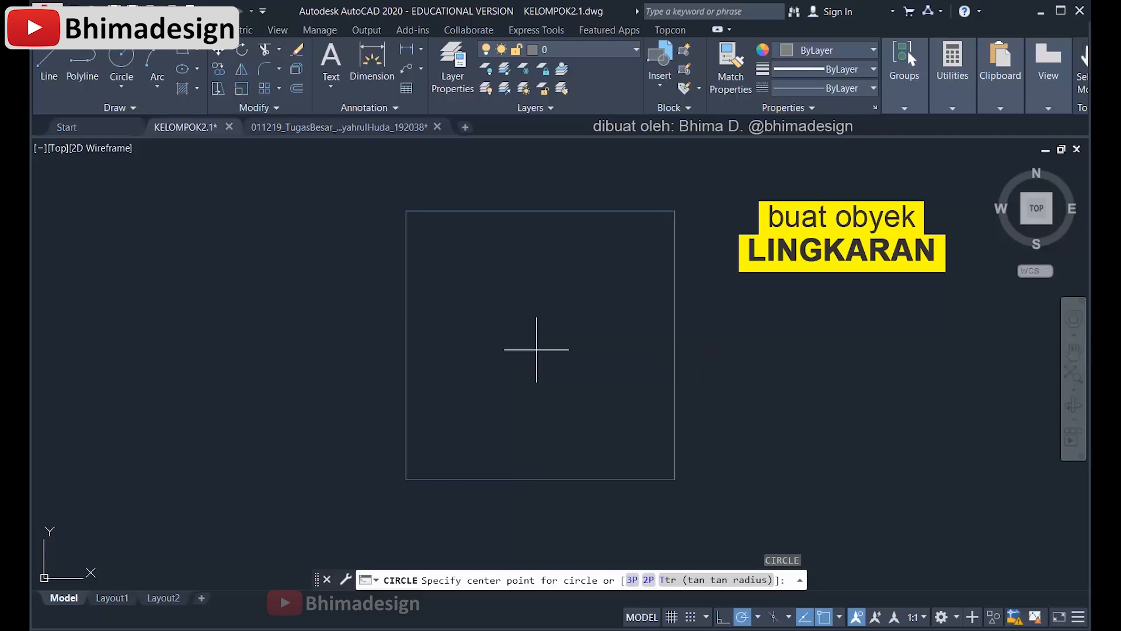
left_click(536, 349)
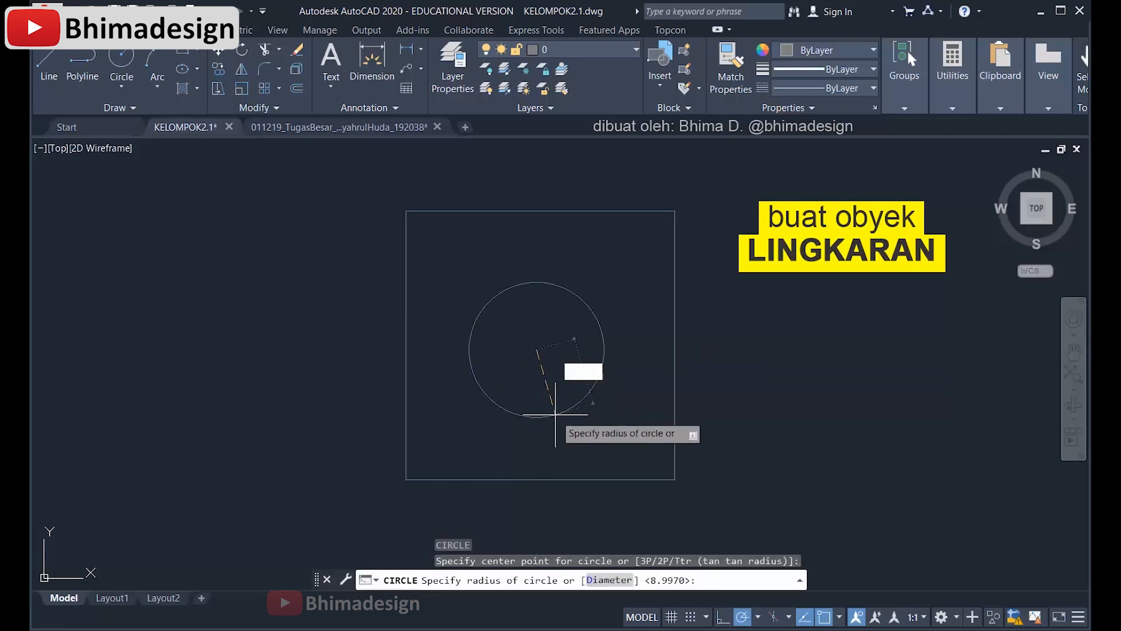
type("15")
key("BackSpace")
key("BackSpace")
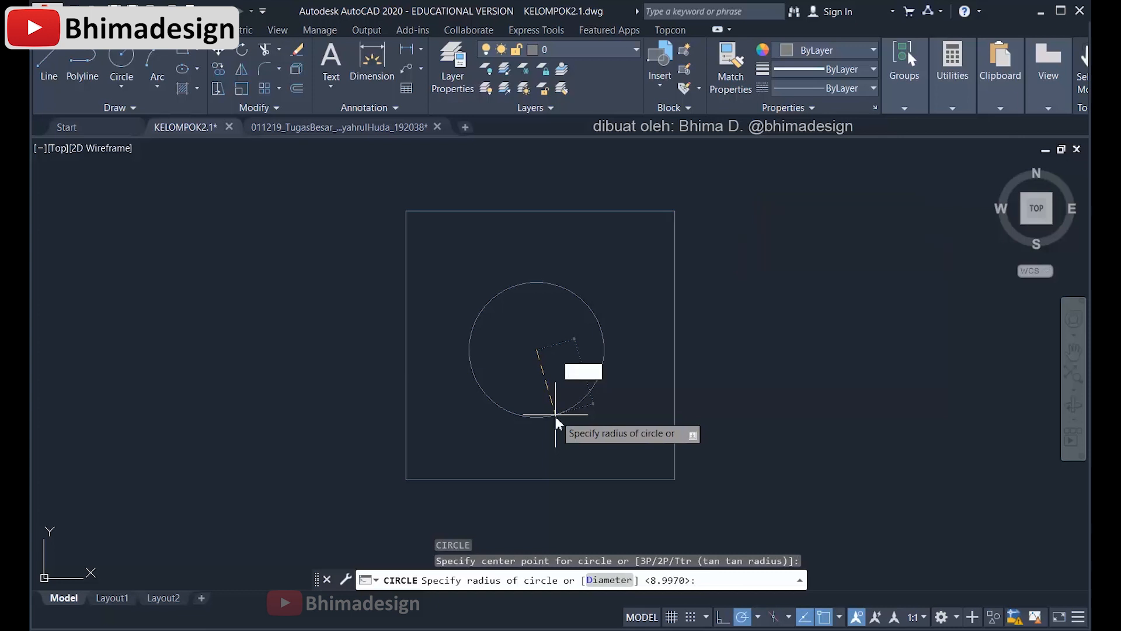
key("Return")
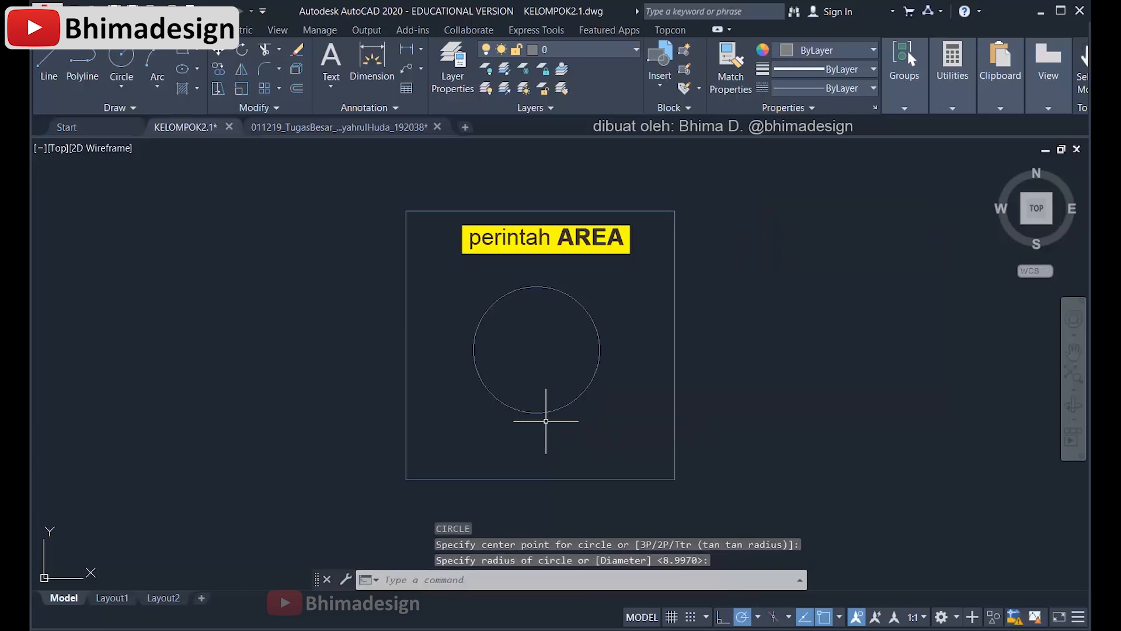
Step: Measure the area of the circle inside the square using the AREA command's Object option
type("AREA")
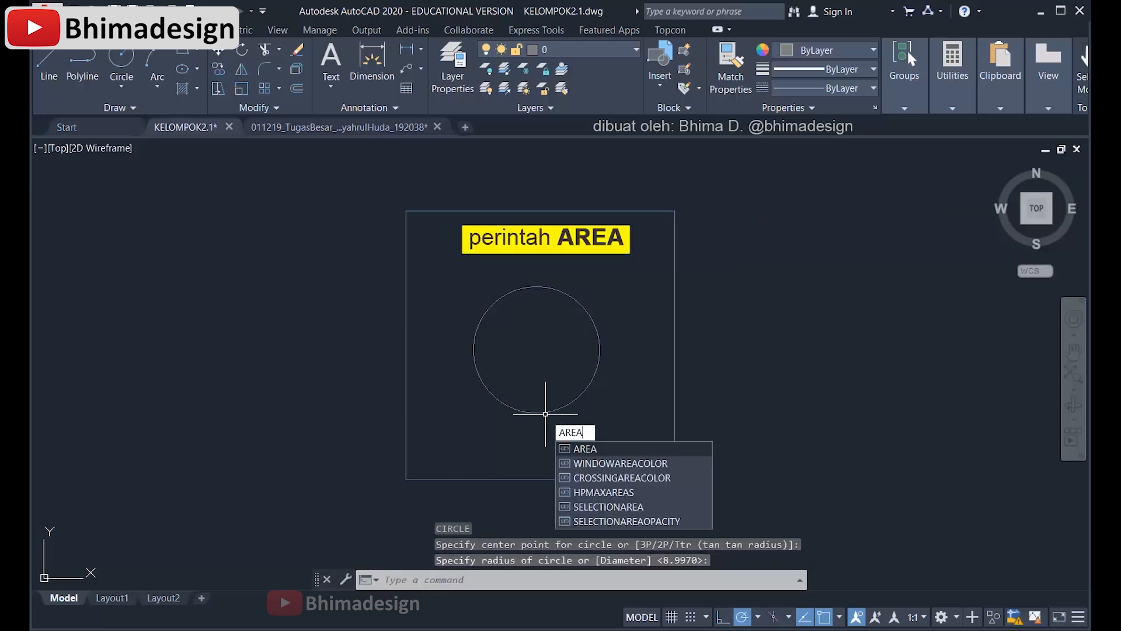
key("Return")
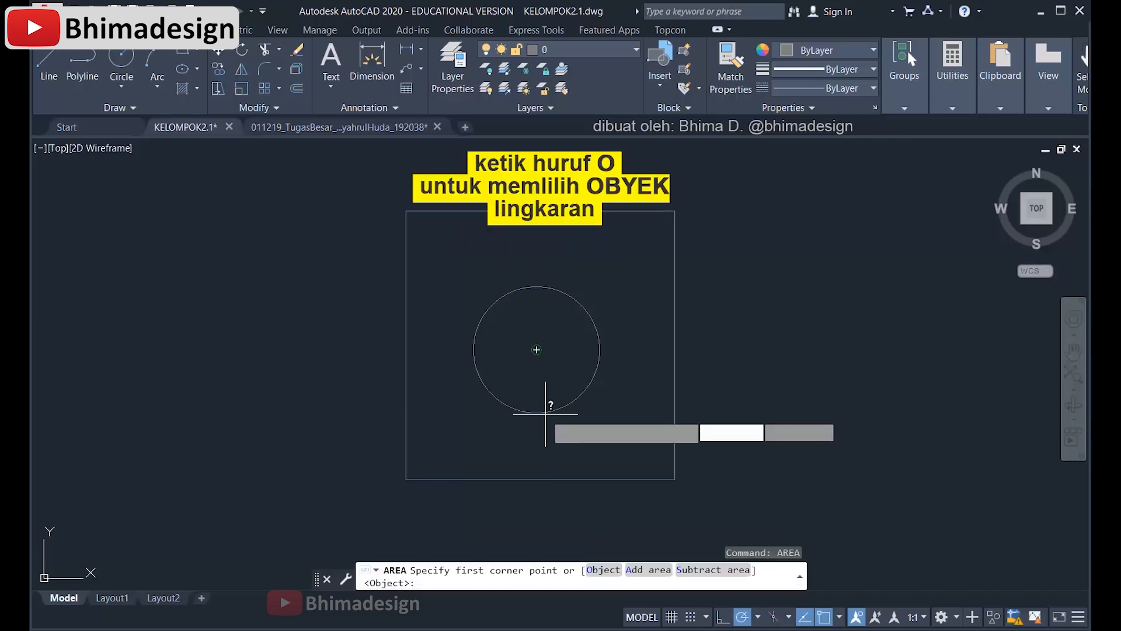
type("O")
key("Return")
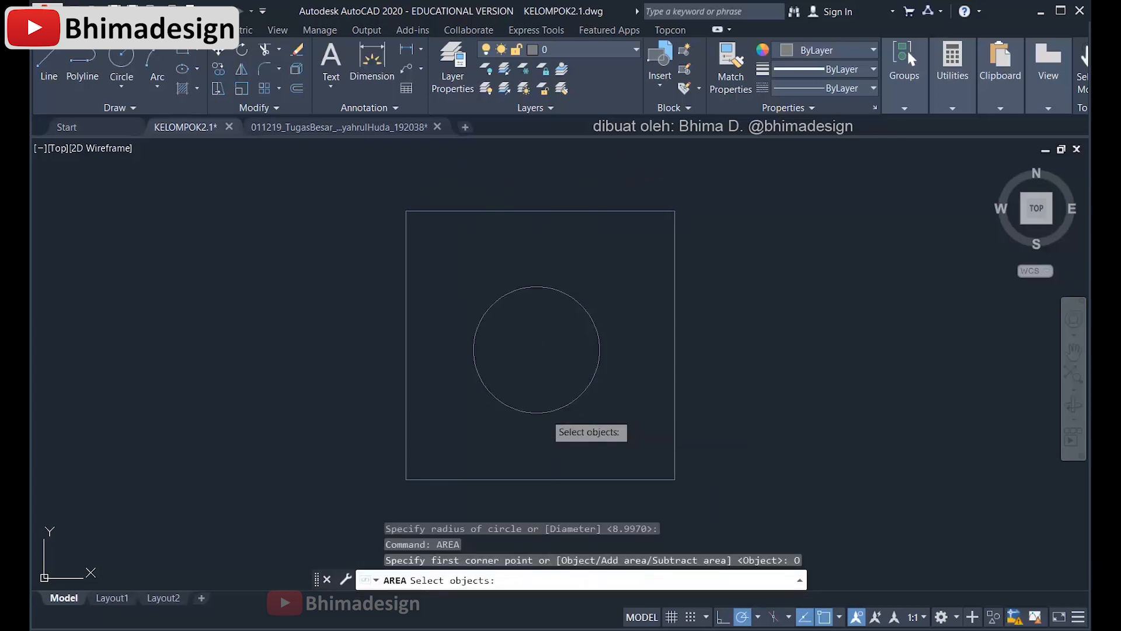
left_click(543, 411)
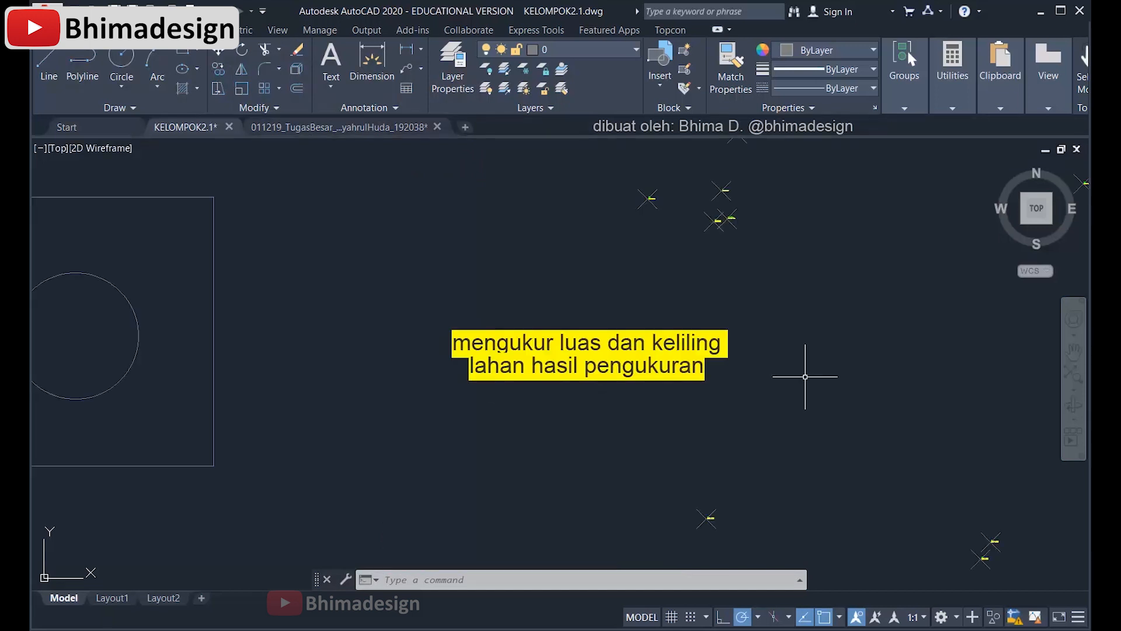
Step: Measure the surveyed parcel's area and perimeter with the AREA command, picking its four corner points from the lower-left through upper-left, upper-right and lower-right
middle_click_drag(806, 377, 427, 371)
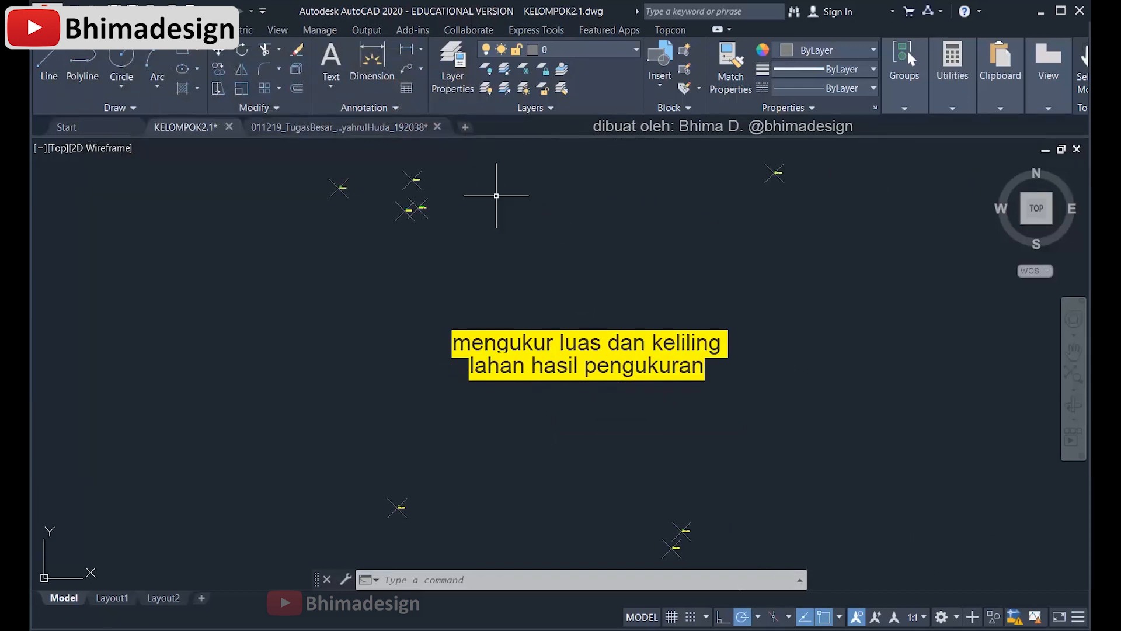
scroll(436, 221, "down", 1)
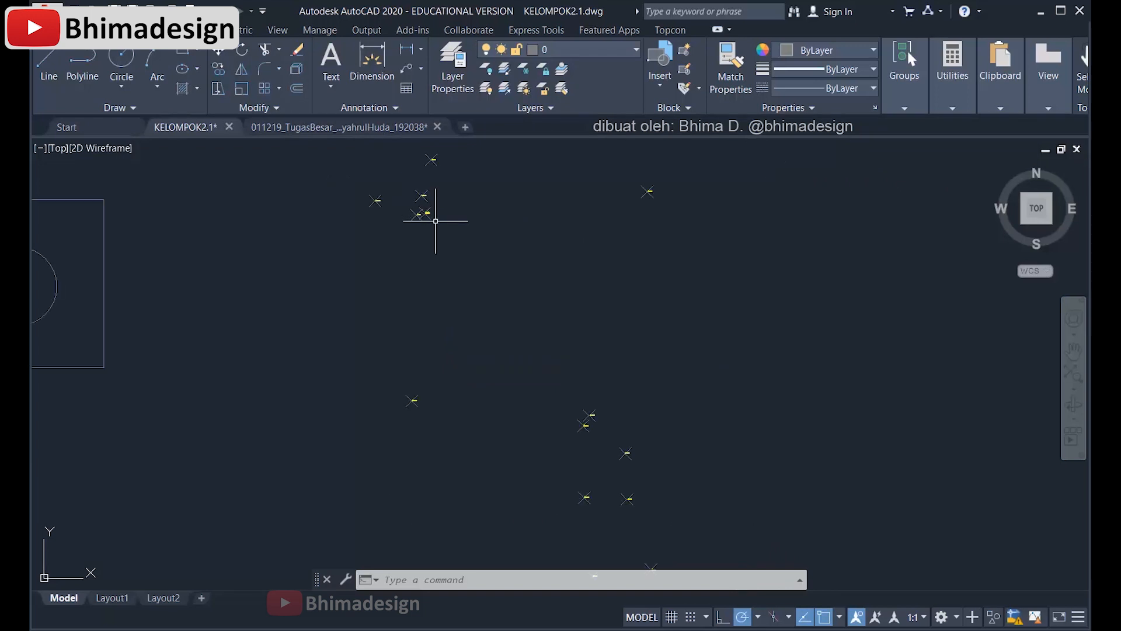
mouse_move(508, 303)
middle_mouse_down()
mouse_move(426, 271)
mouse_move(408, 243)
mouse_move(415, 349)
middle_mouse_up()
scroll(357, 375, "up", 3)
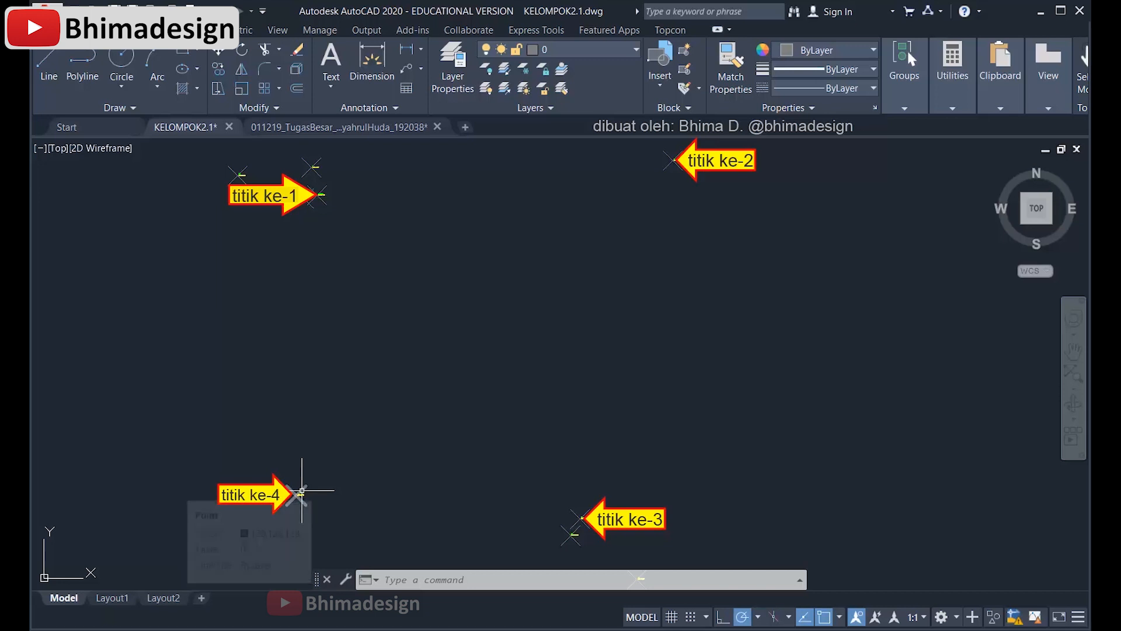
type("ARE")
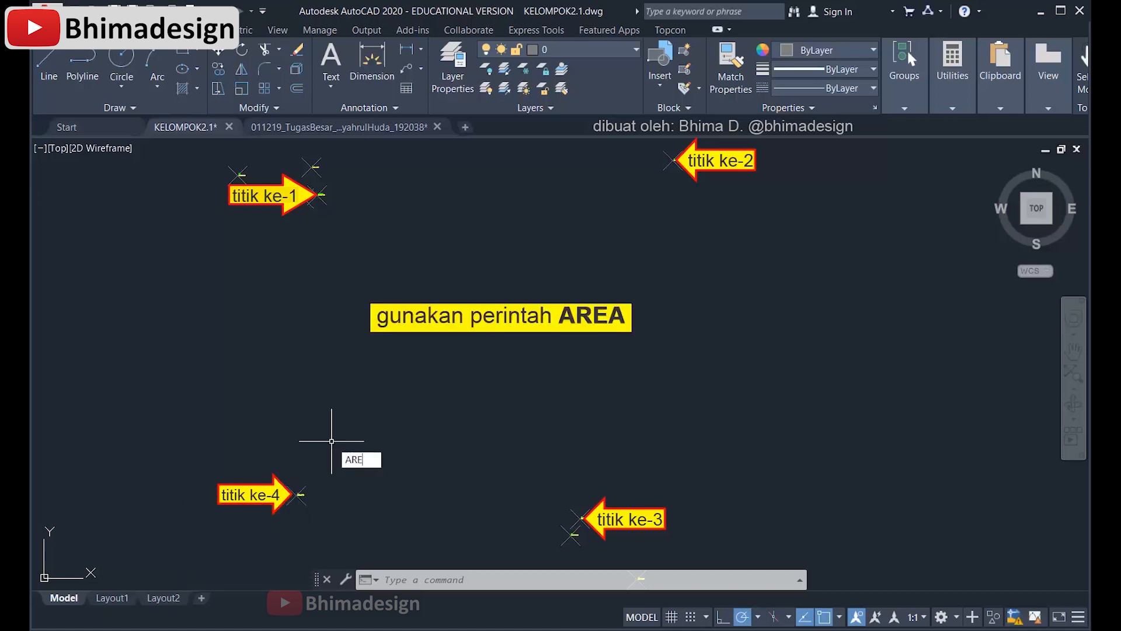
type("A")
key("Return")
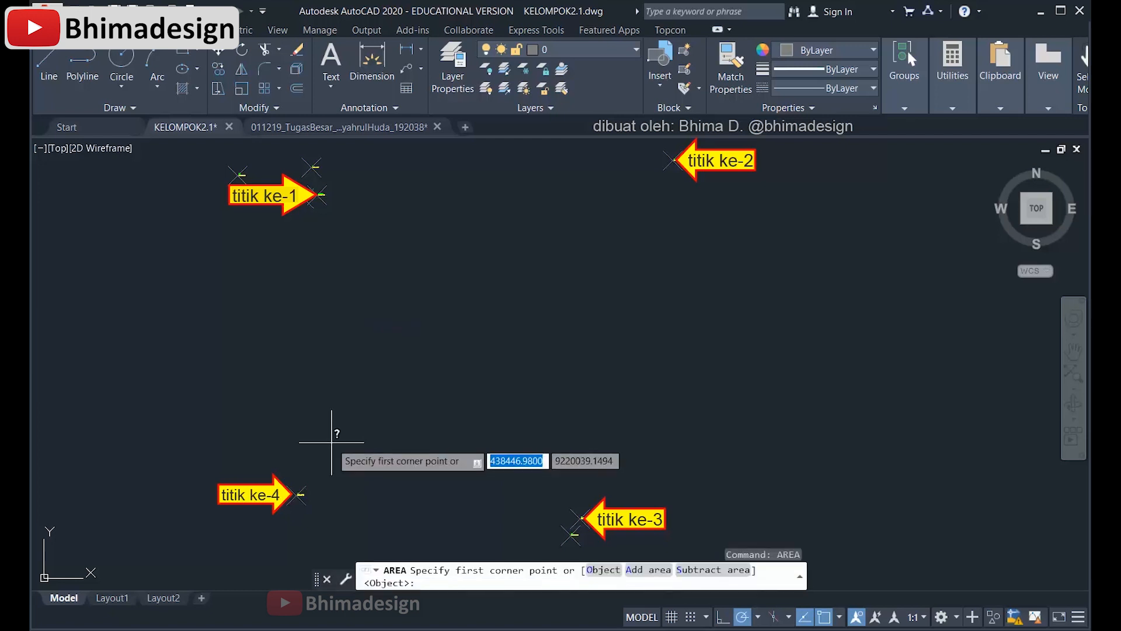
left_click(299, 494)
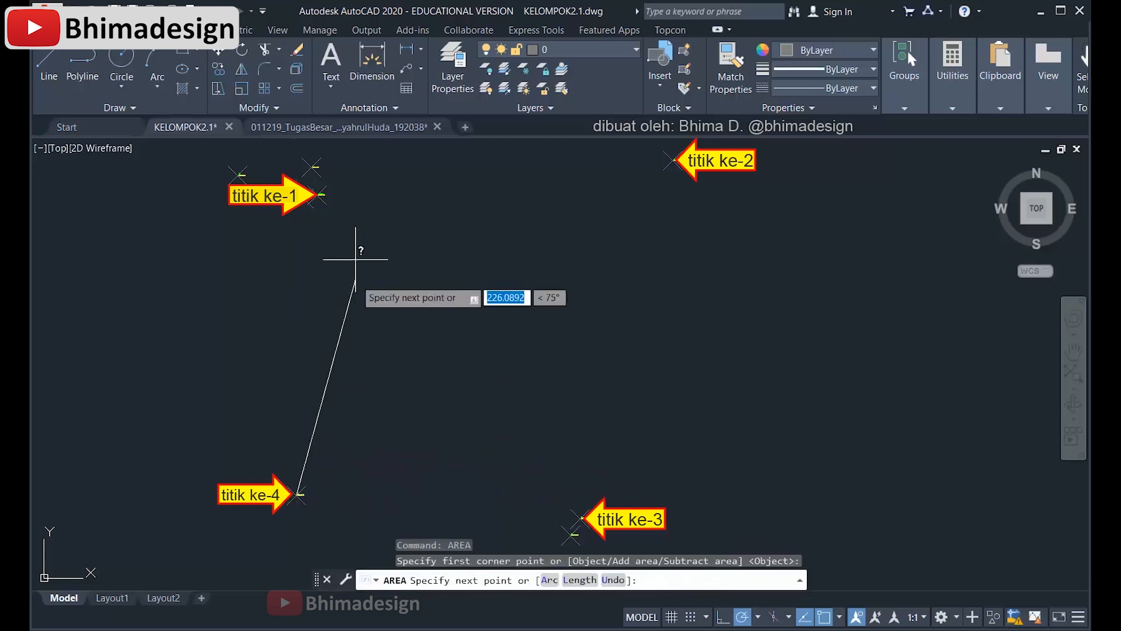
left_click(330, 213)
left_click(671, 161)
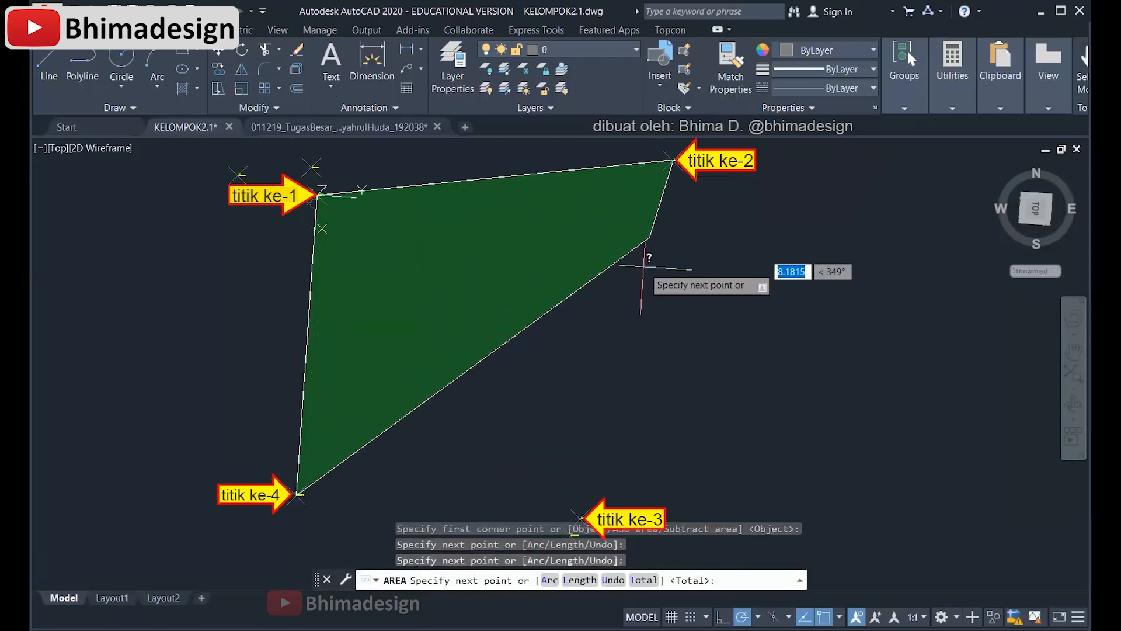
left_click(587, 513)
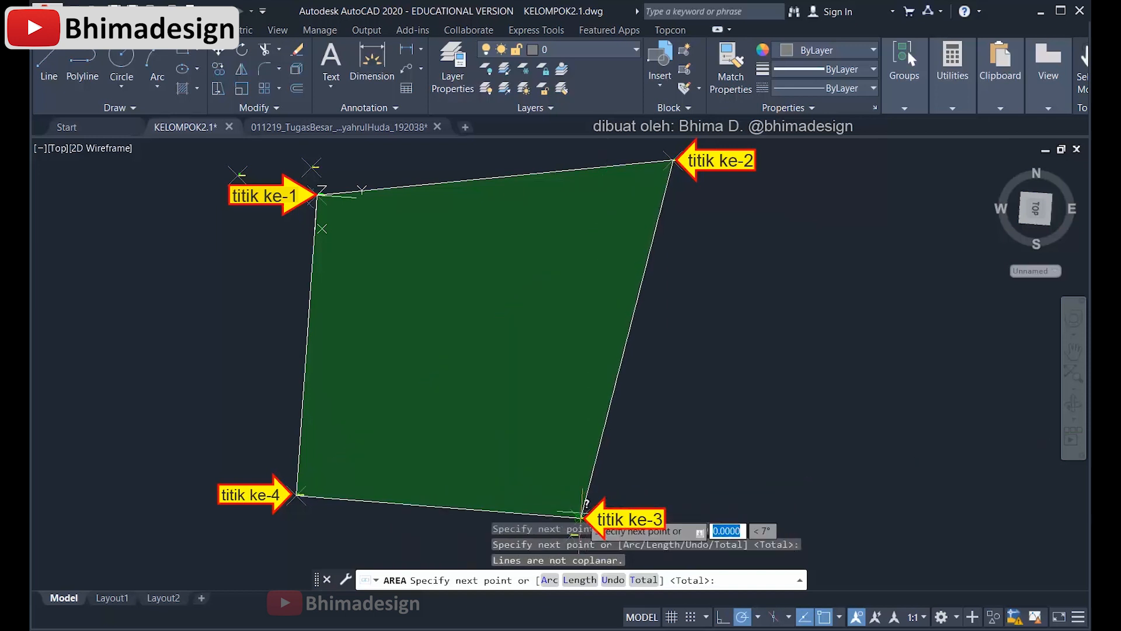
left_click(584, 514)
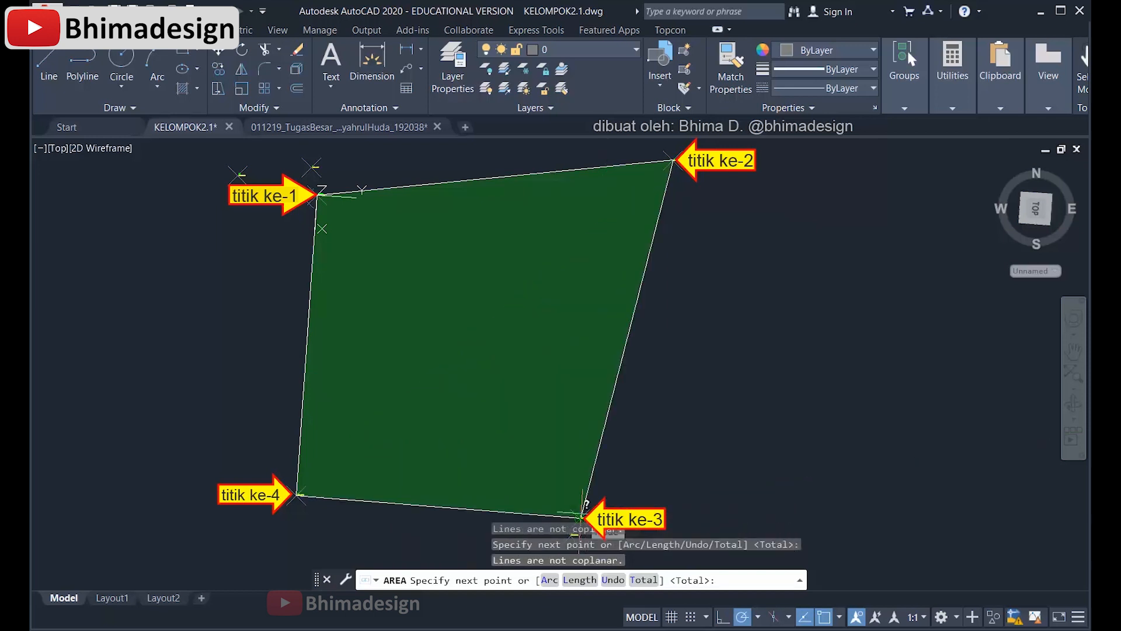
key("Return")
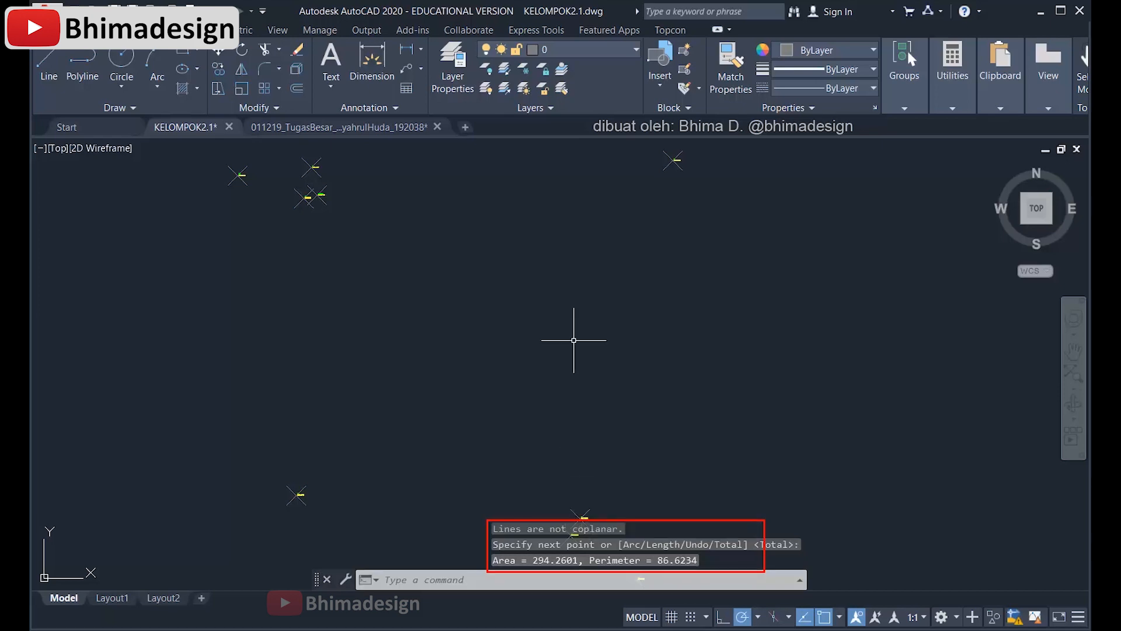
Step: Switch to the retaining-wall drawing and measure the green wall cross-section's area using the AREA command's Object option
left_click(323, 130)
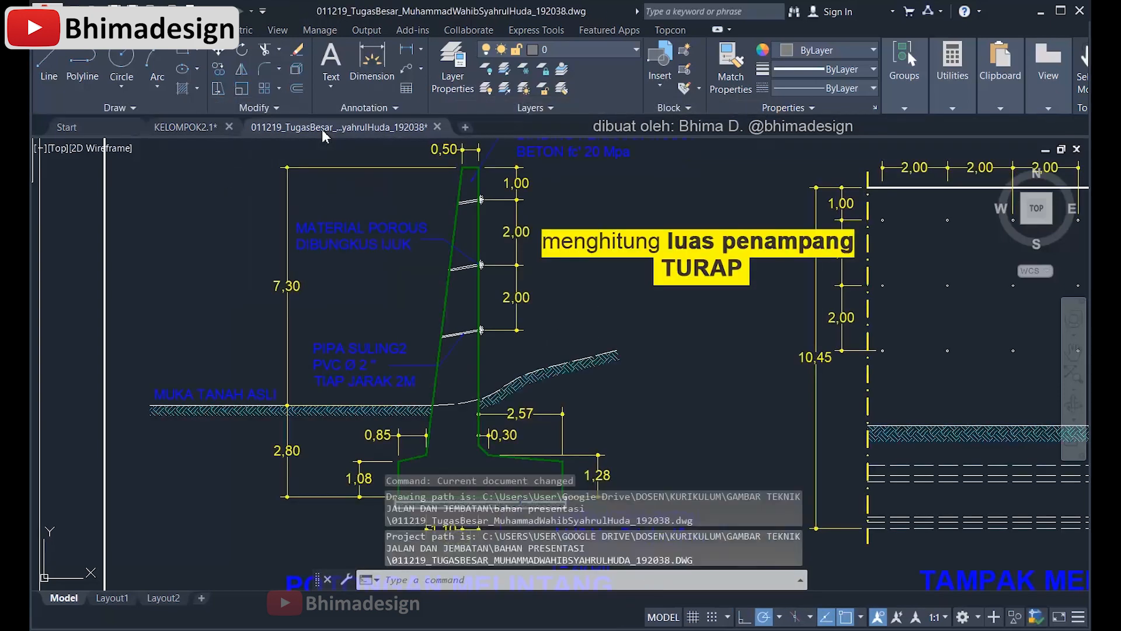
mouse_move(428, 386)
middle_mouse_down()
mouse_move(400, 387)
mouse_move(389, 361)
middle_mouse_up()
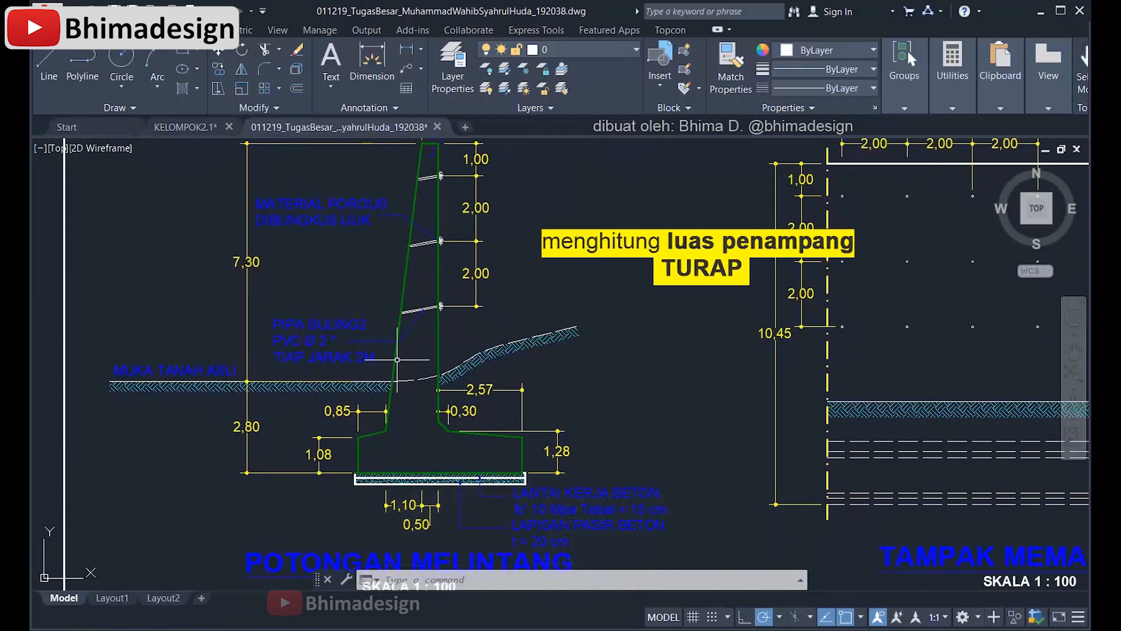
left_click(394, 359)
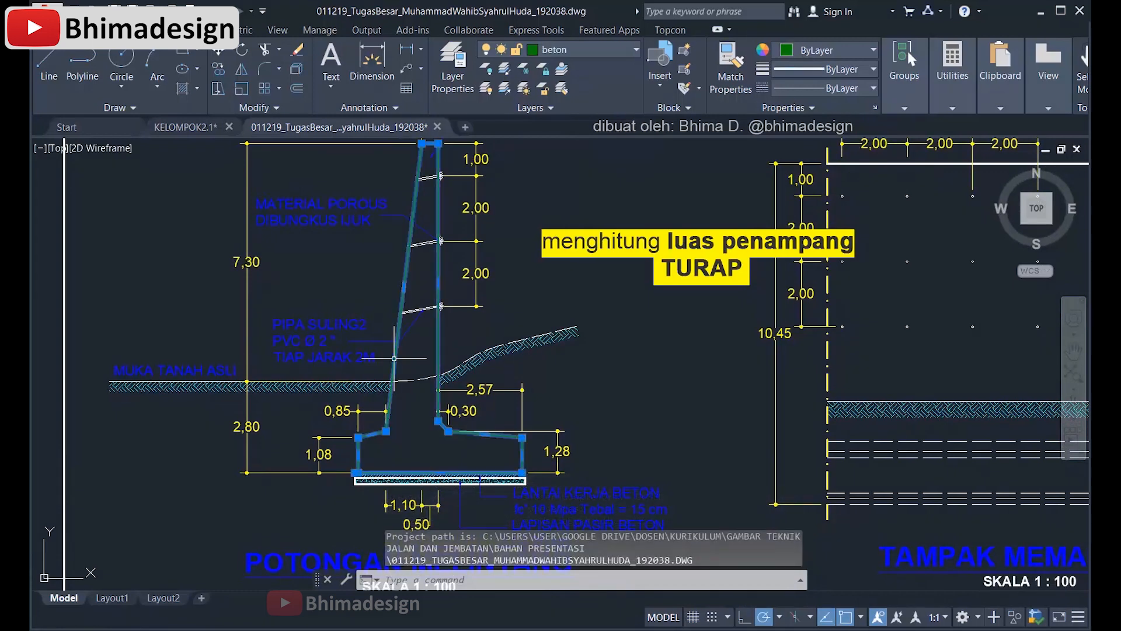
key("Escape")
type("A")
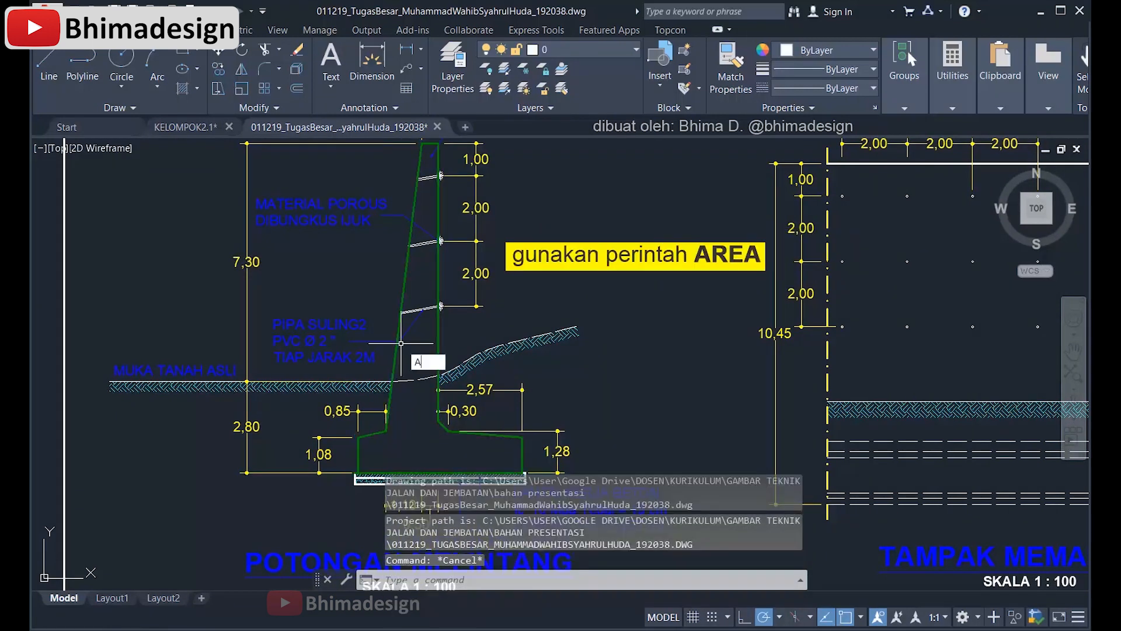
type("REA")
key("Return")
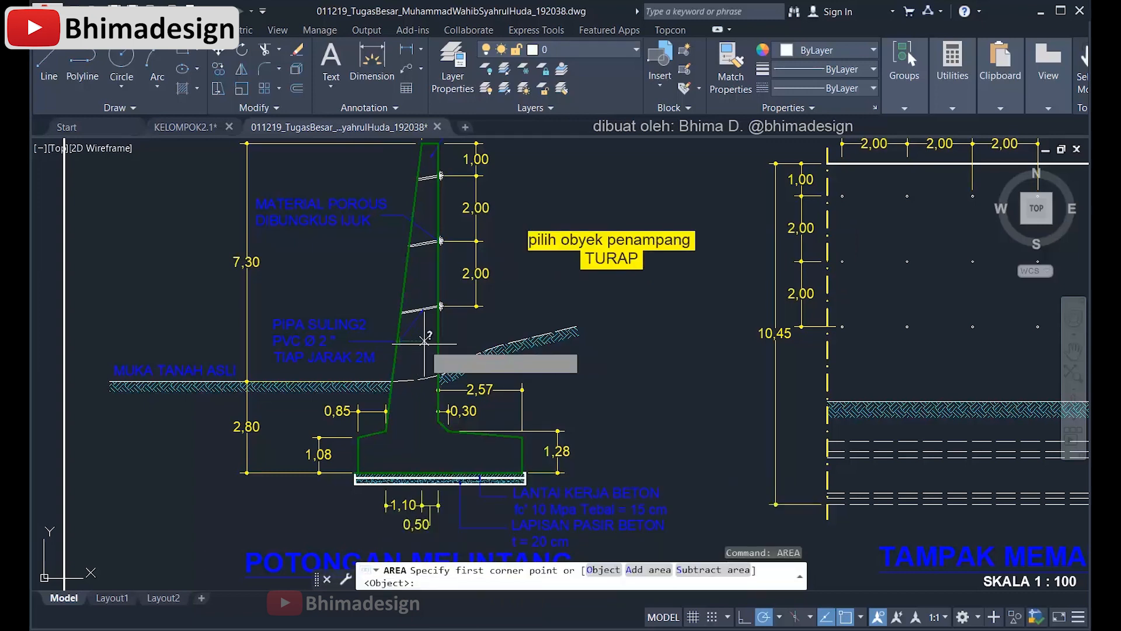
type("O")
key("Return")
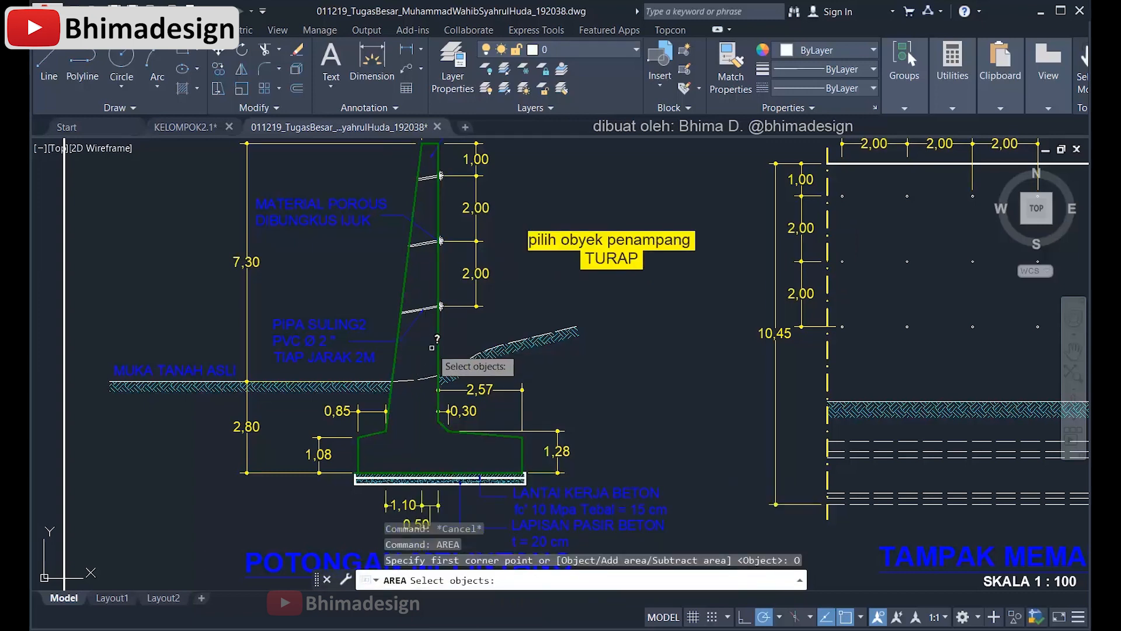
left_click(436, 345)
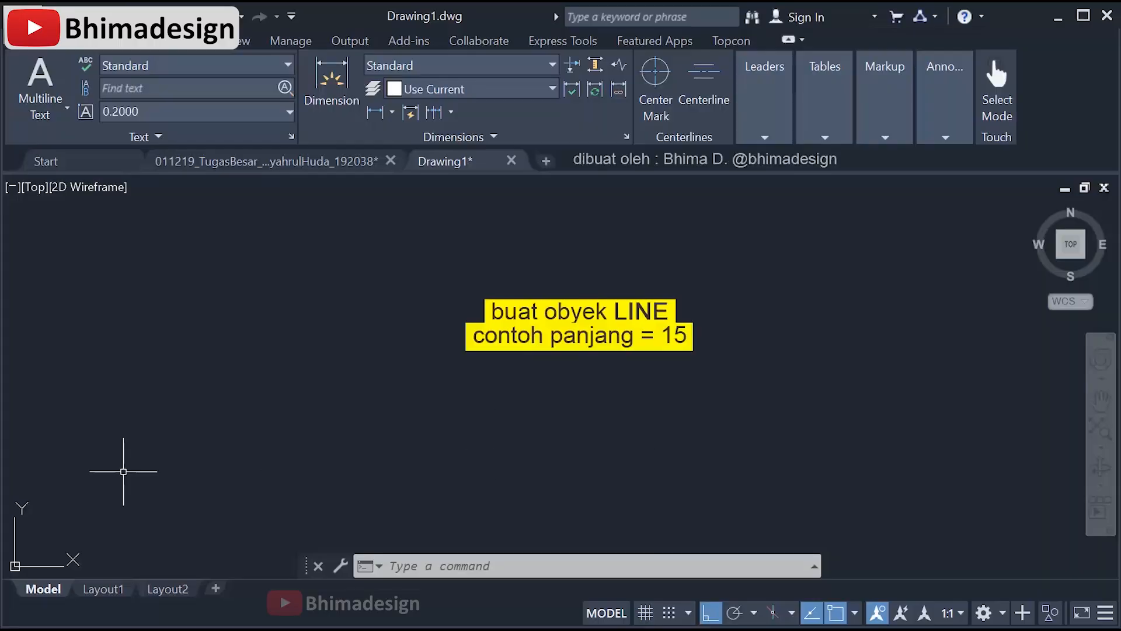
Step: Draw a horizontal line 15 units long across the empty area of Drawing1, starting near its lower-left
type("l")
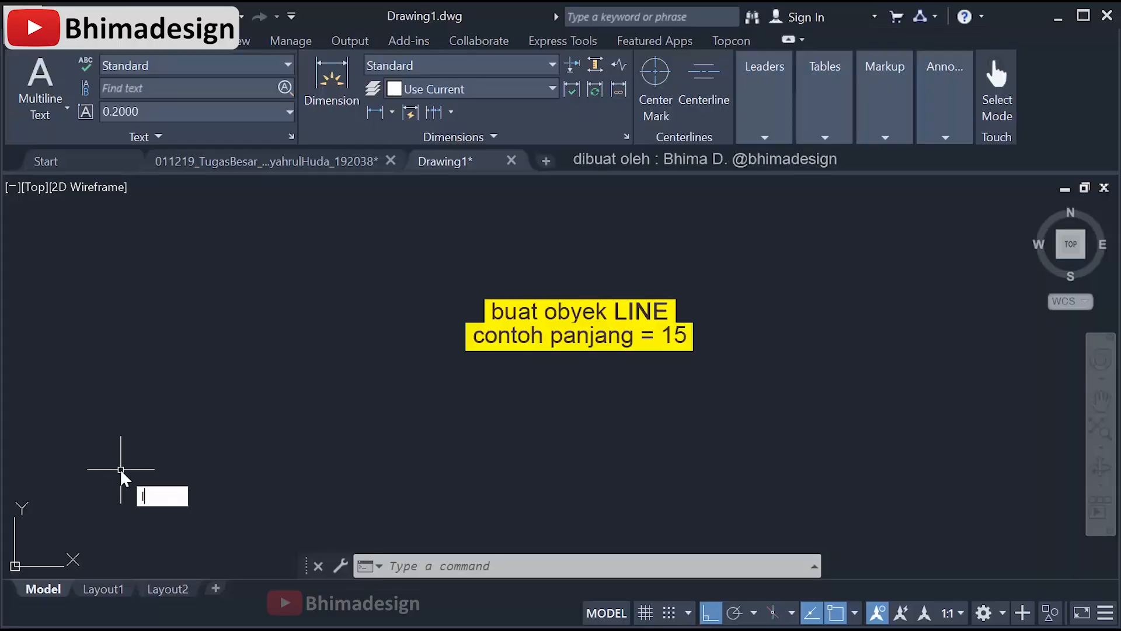
type("l")
key("Return")
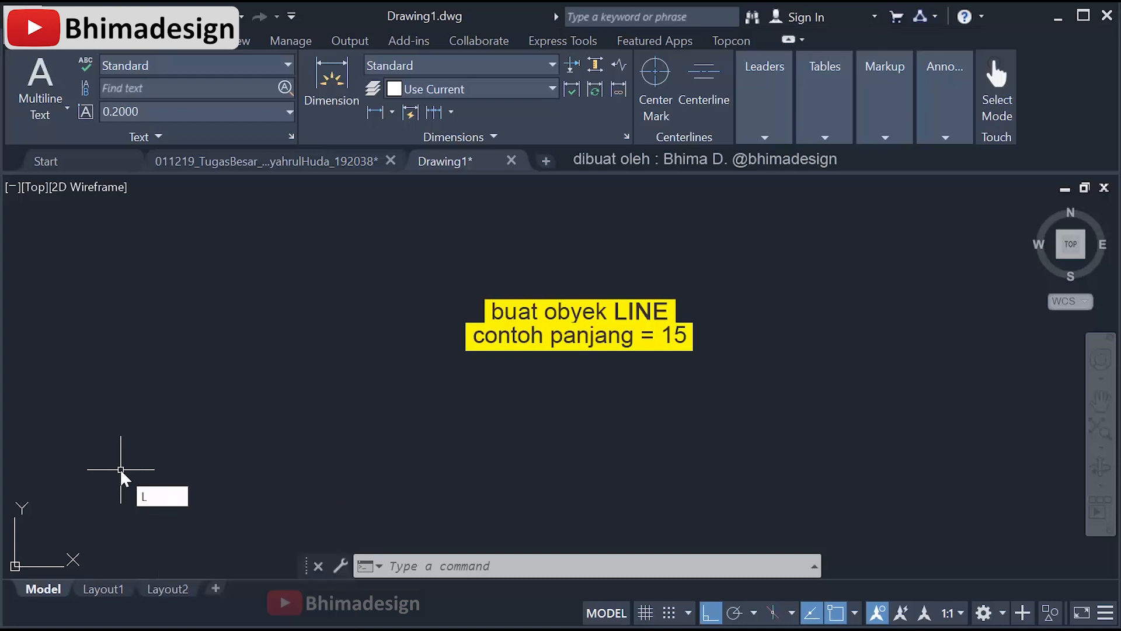
left_click(73, 468)
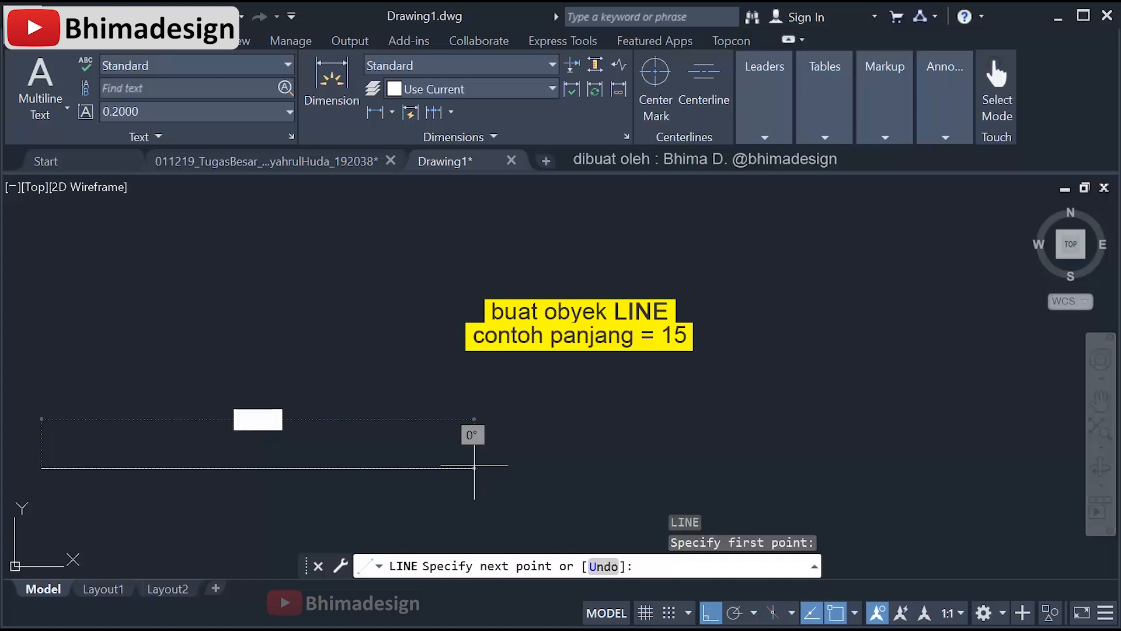
type("15")
key("Return")
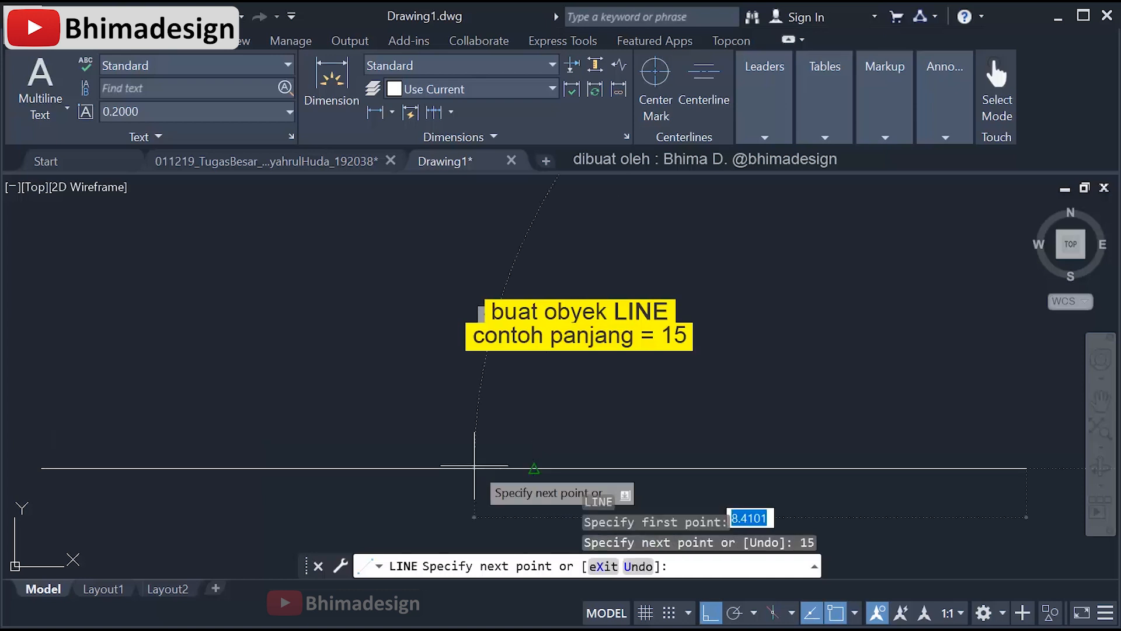
key("Return")
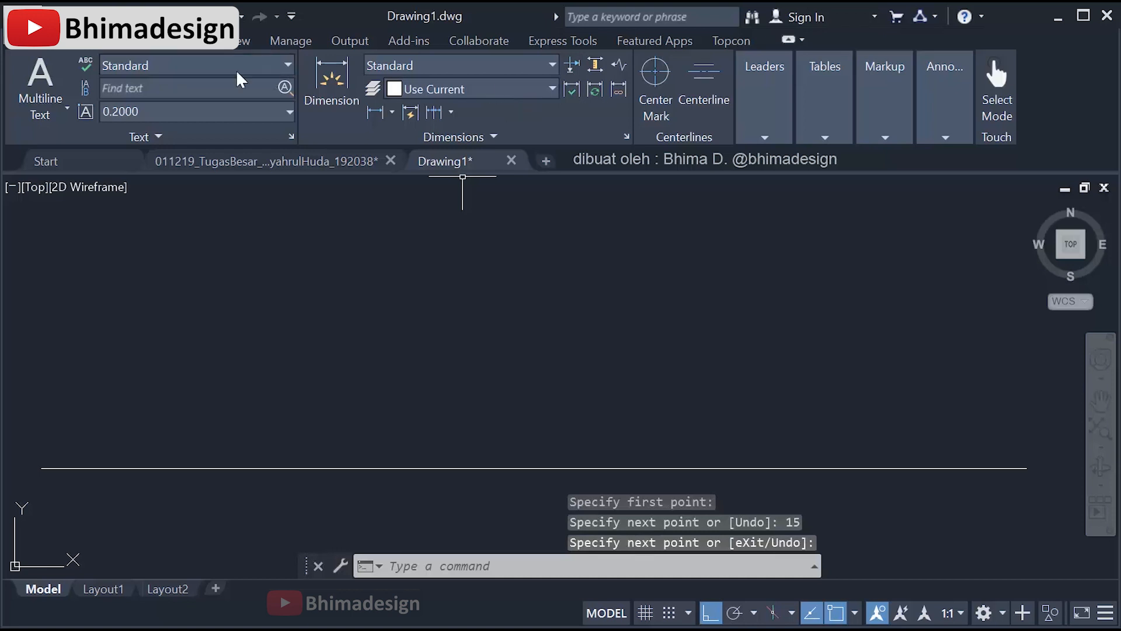
Step: Add a linear dimension between the line's two endpoints, placing it just below the line
left_click(82, 41)
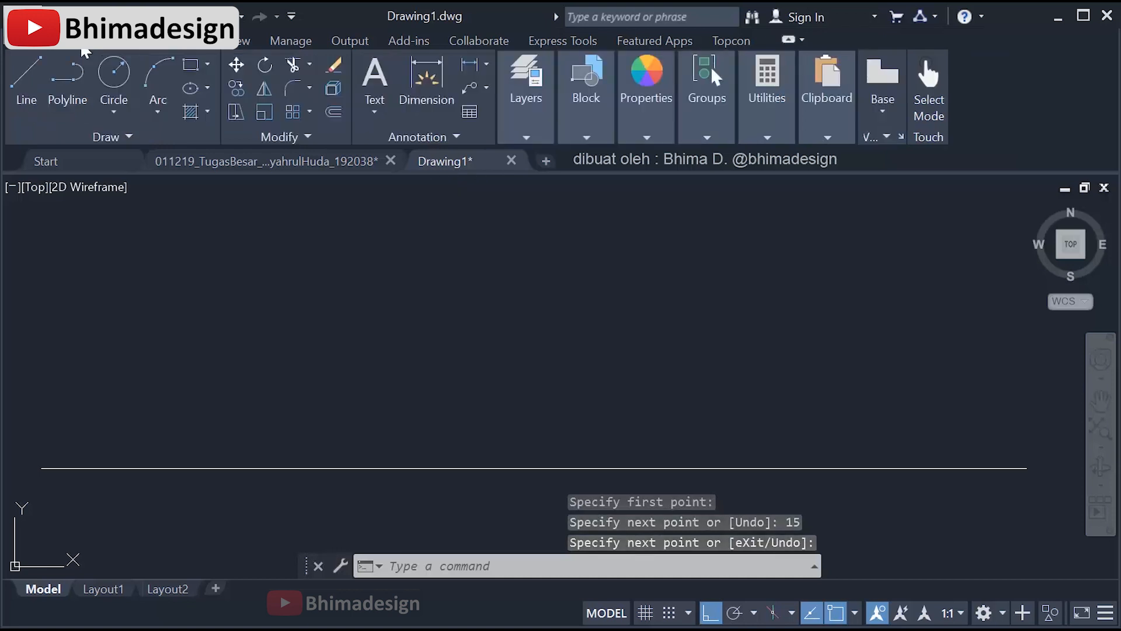
left_click(470, 70)
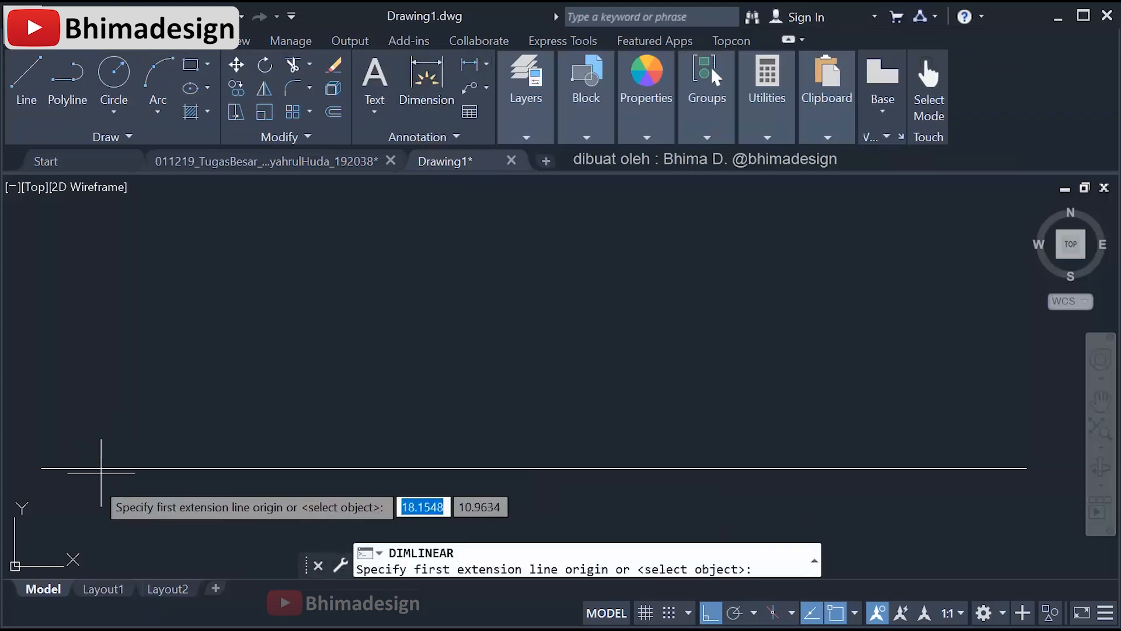
left_click(84, 473)
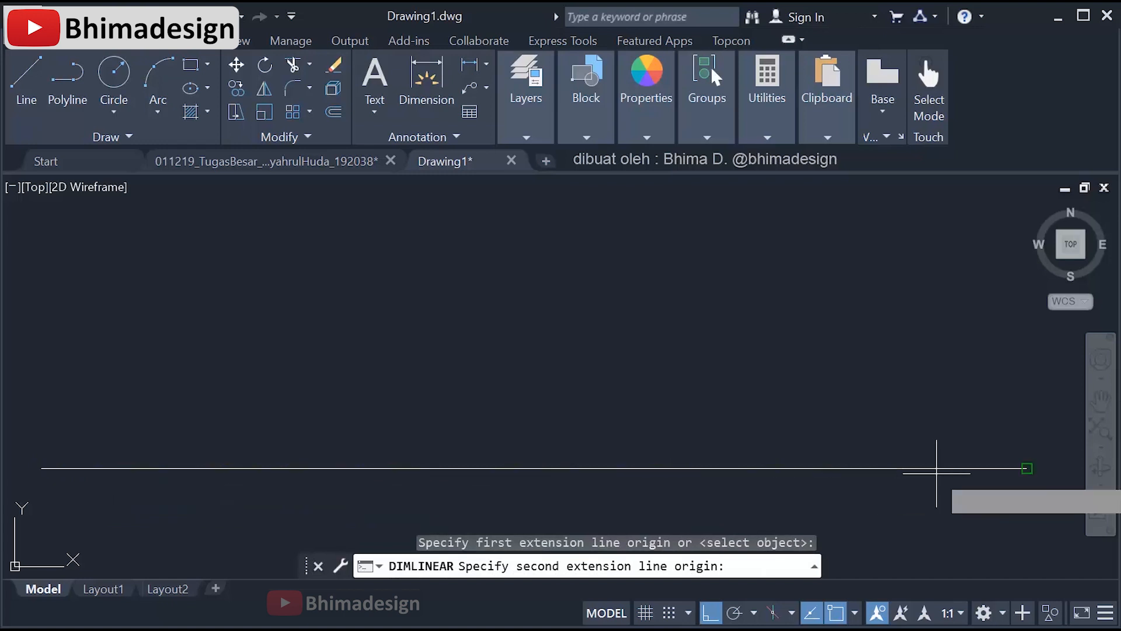
left_click(937, 473)
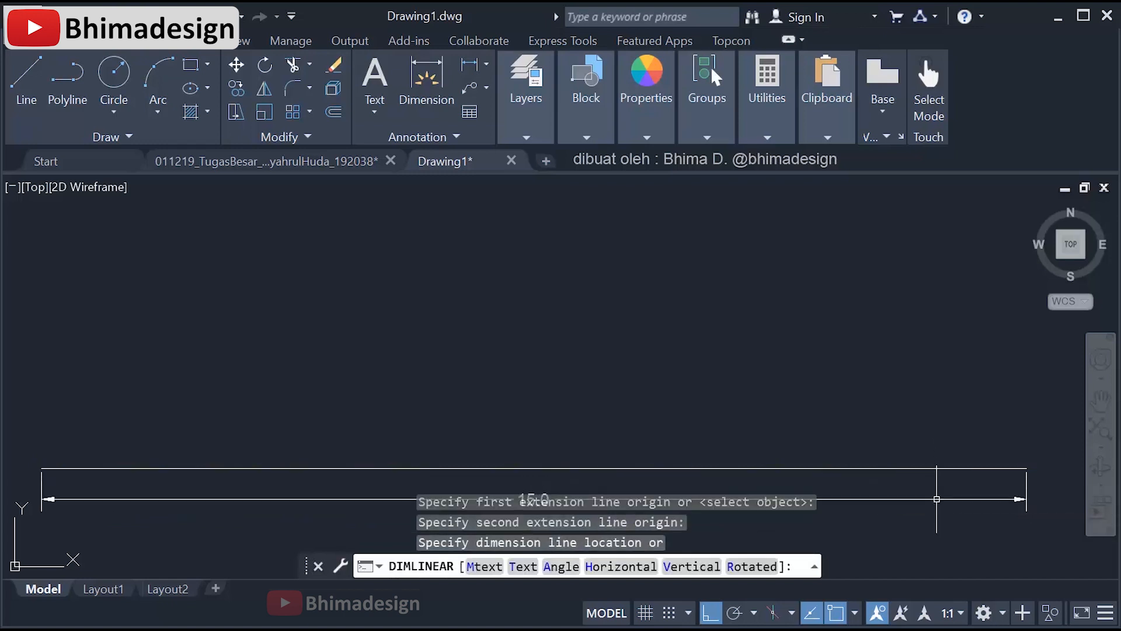
left_click(937, 500)
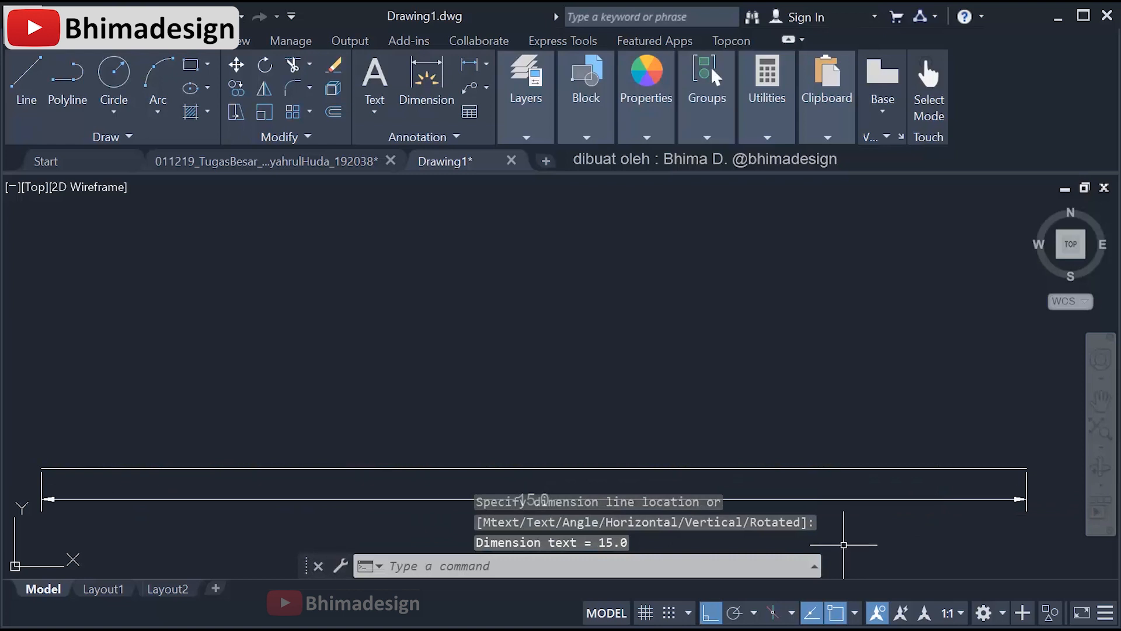
Step: Place points along the line at 6-unit intervals from its right end using the MEASURE command
type("me")
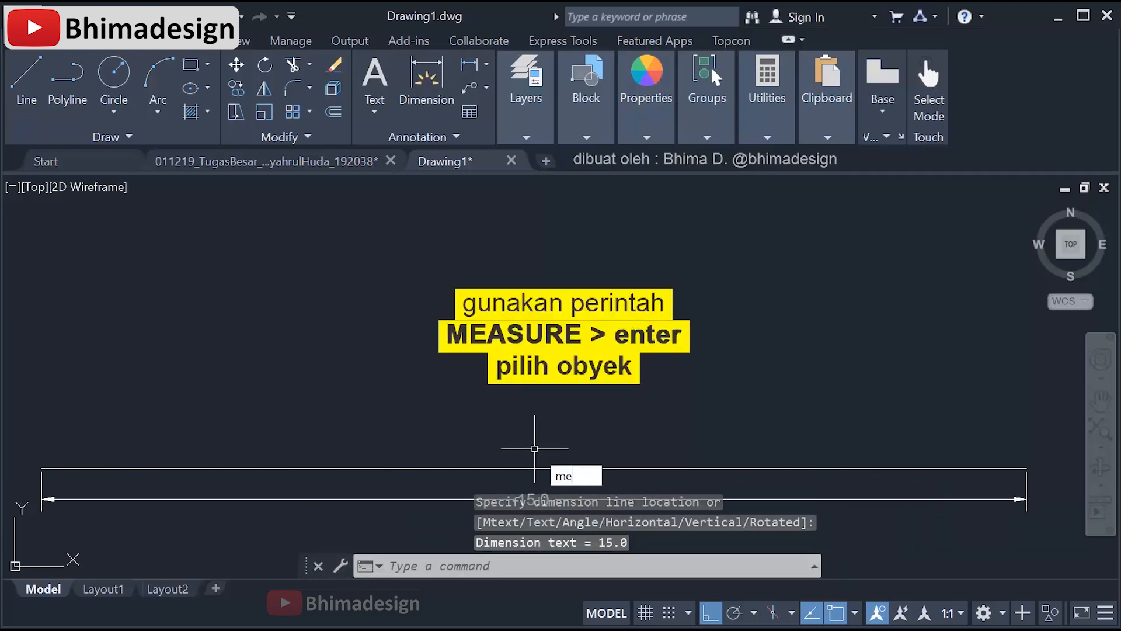
type("a")
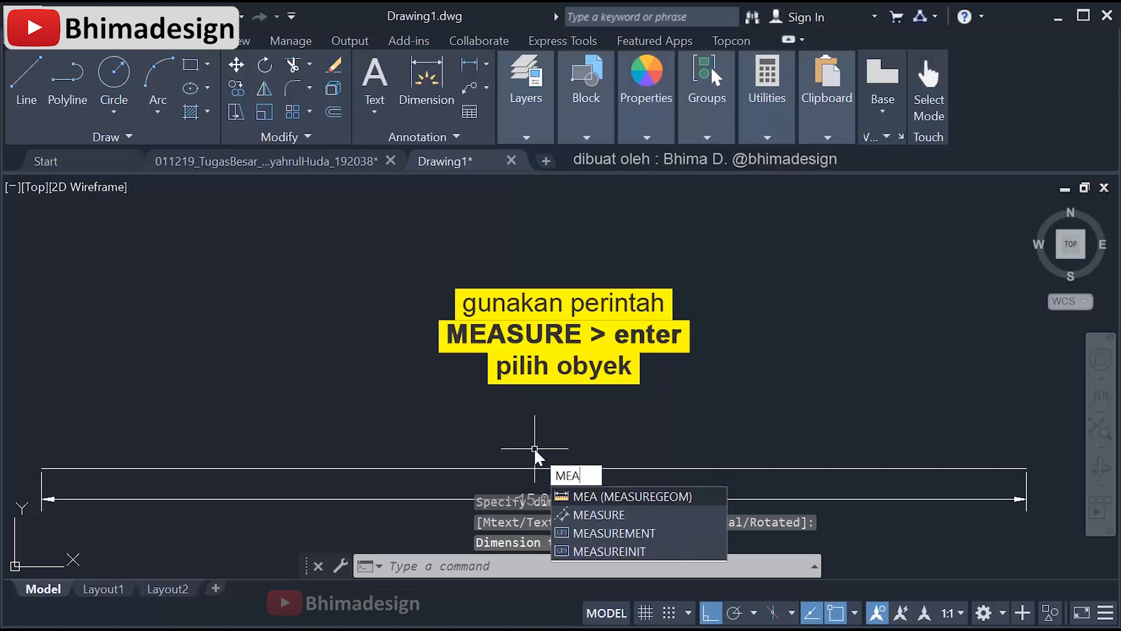
key("BackSpace")
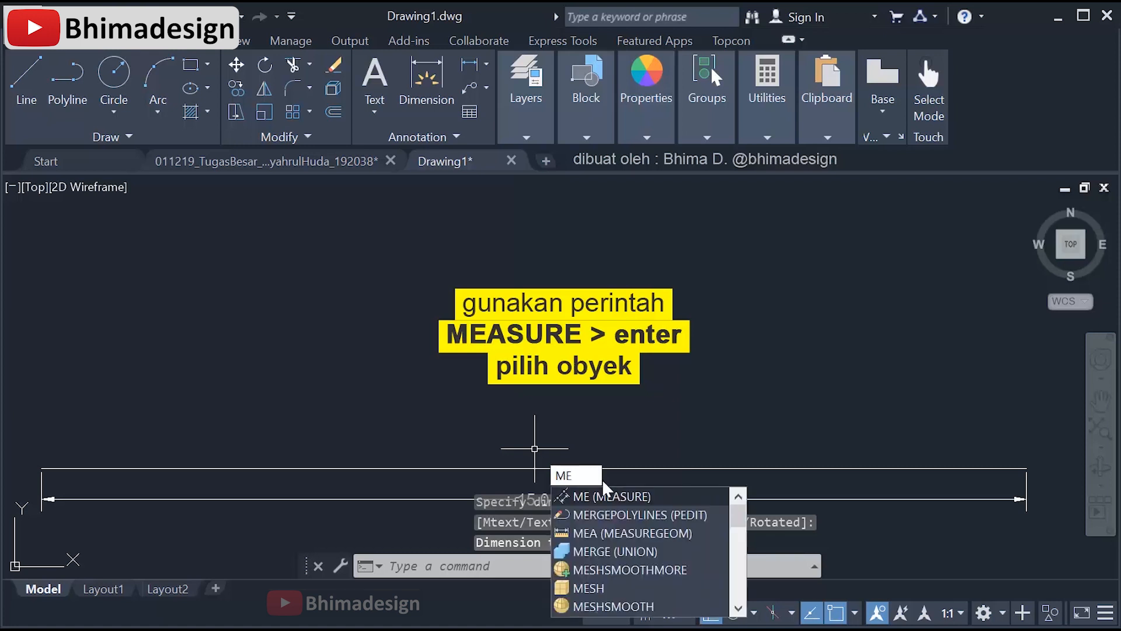
left_click(607, 495)
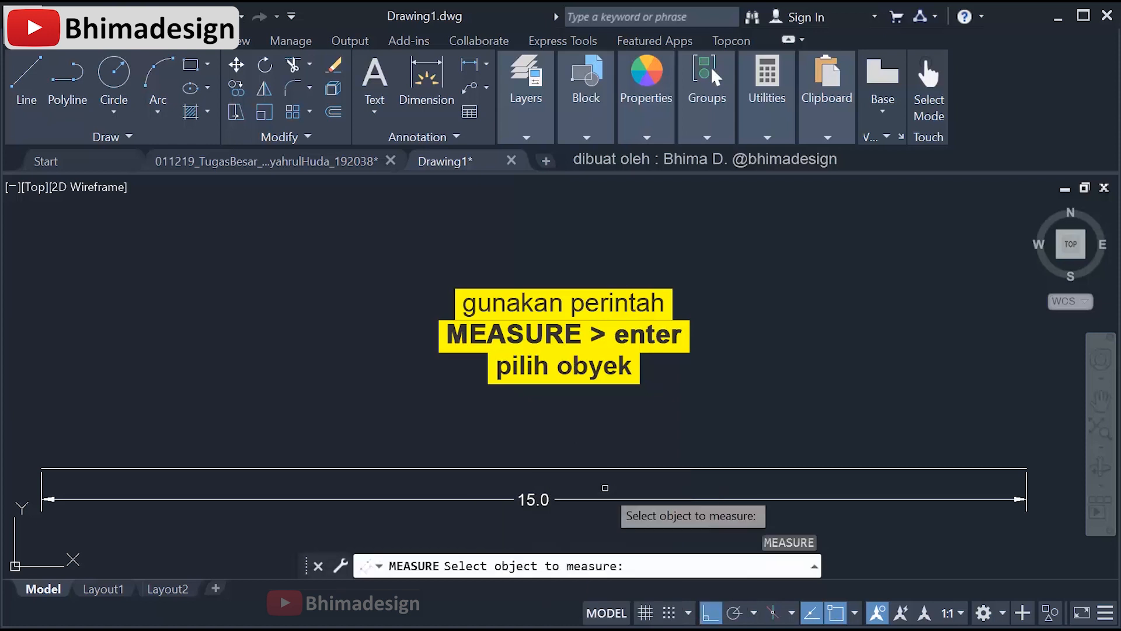
left_click(598, 468)
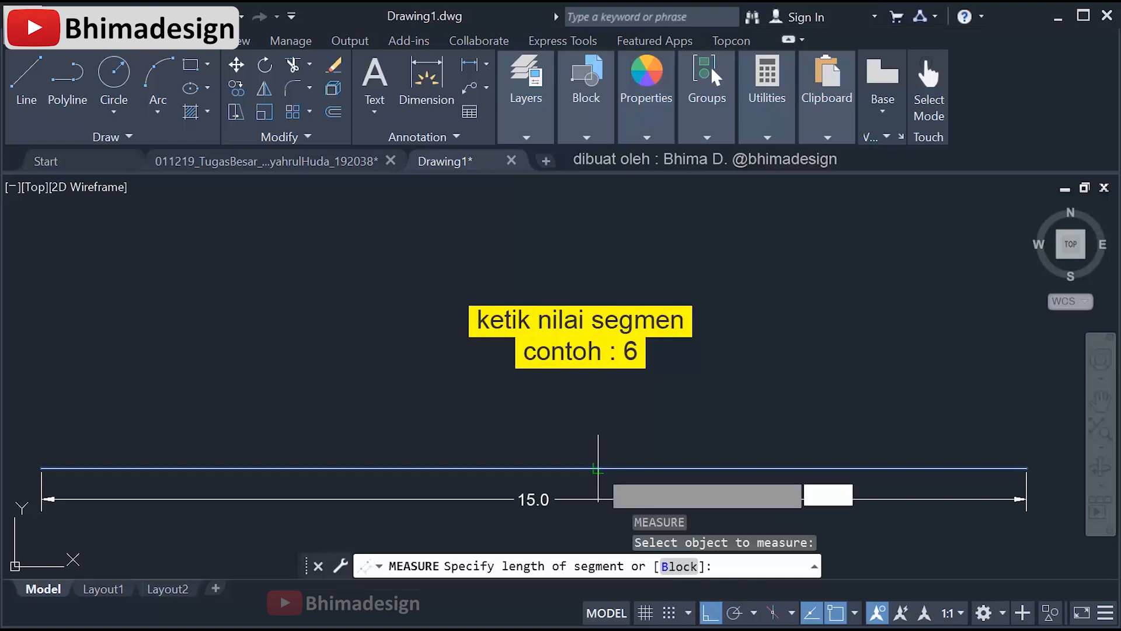
type("6")
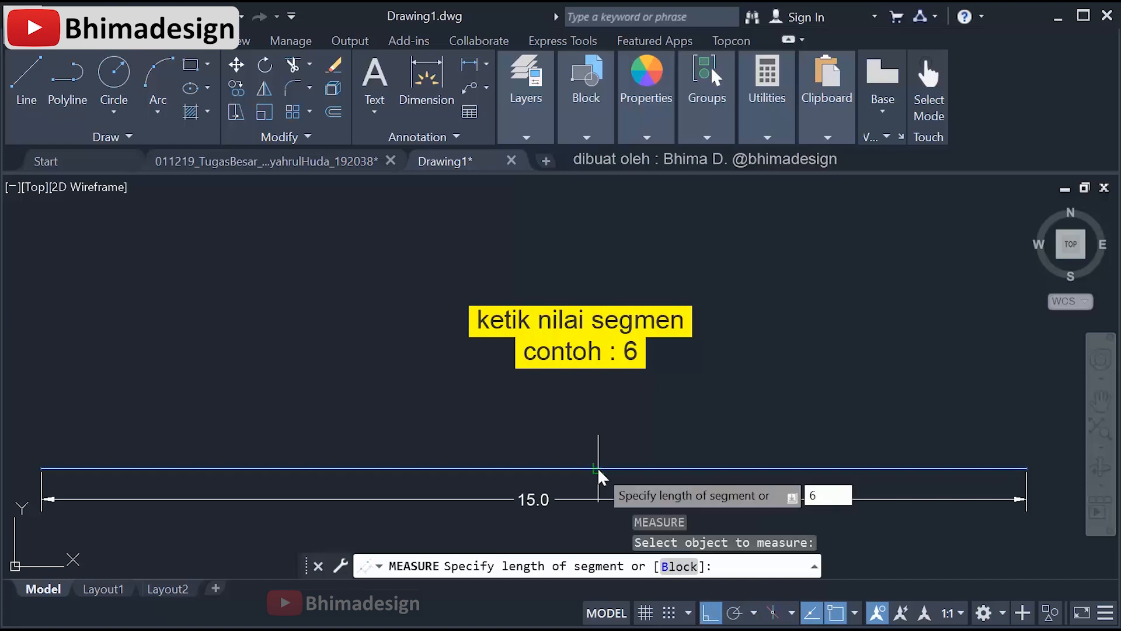
key("Return")
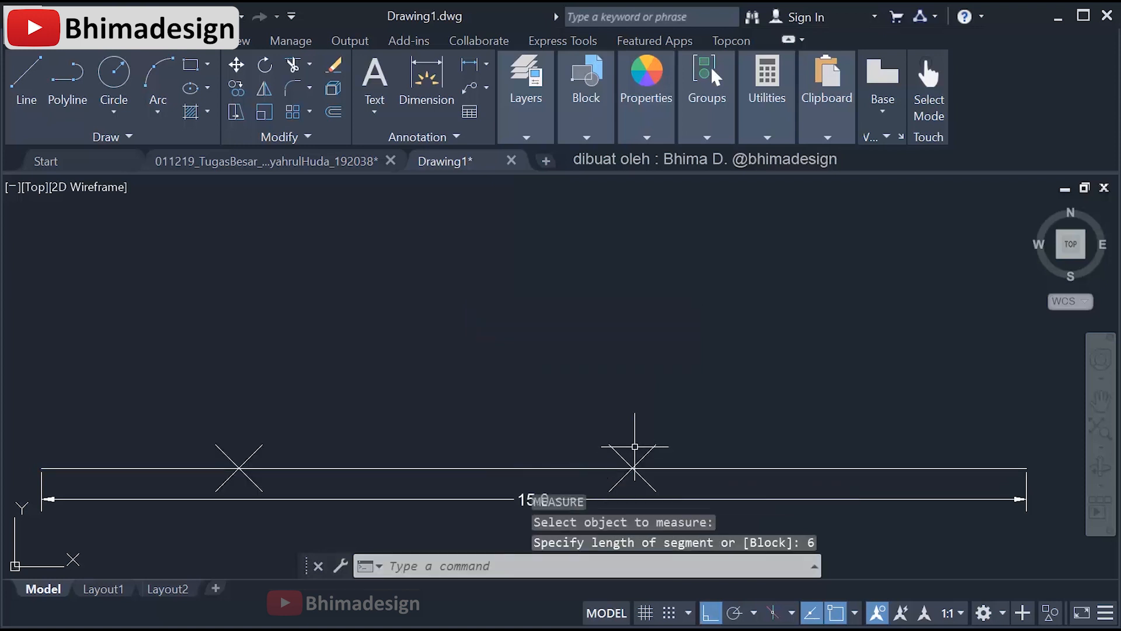
Step: Add a linear dimension from the line's right end to the nearest measure point, placing it above the line
left_click(468, 69)
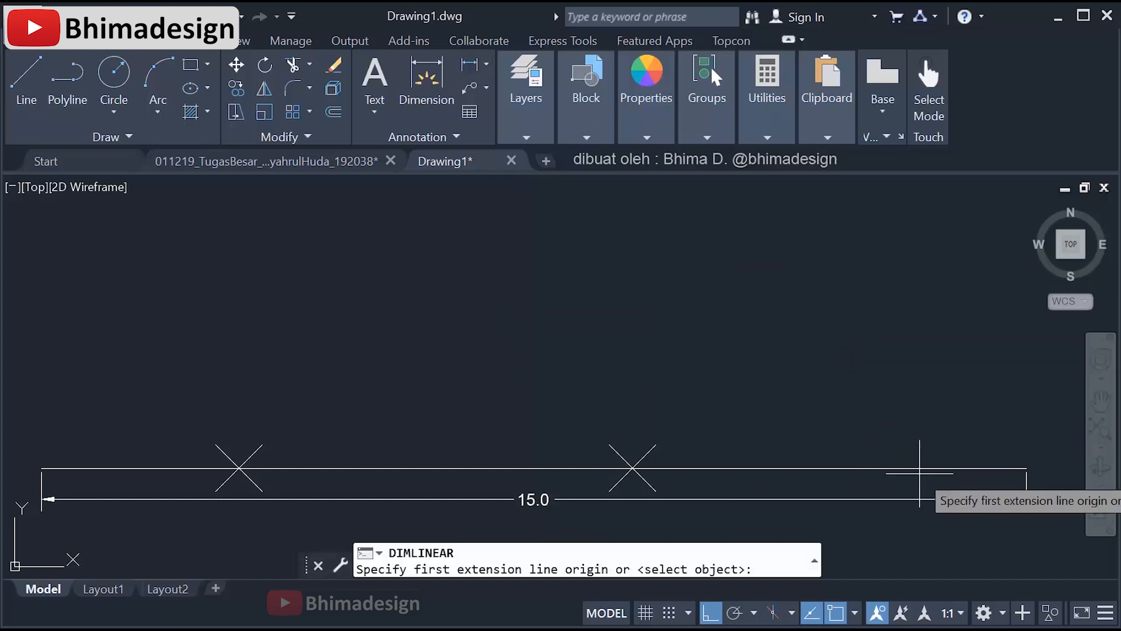
left_click(936, 468)
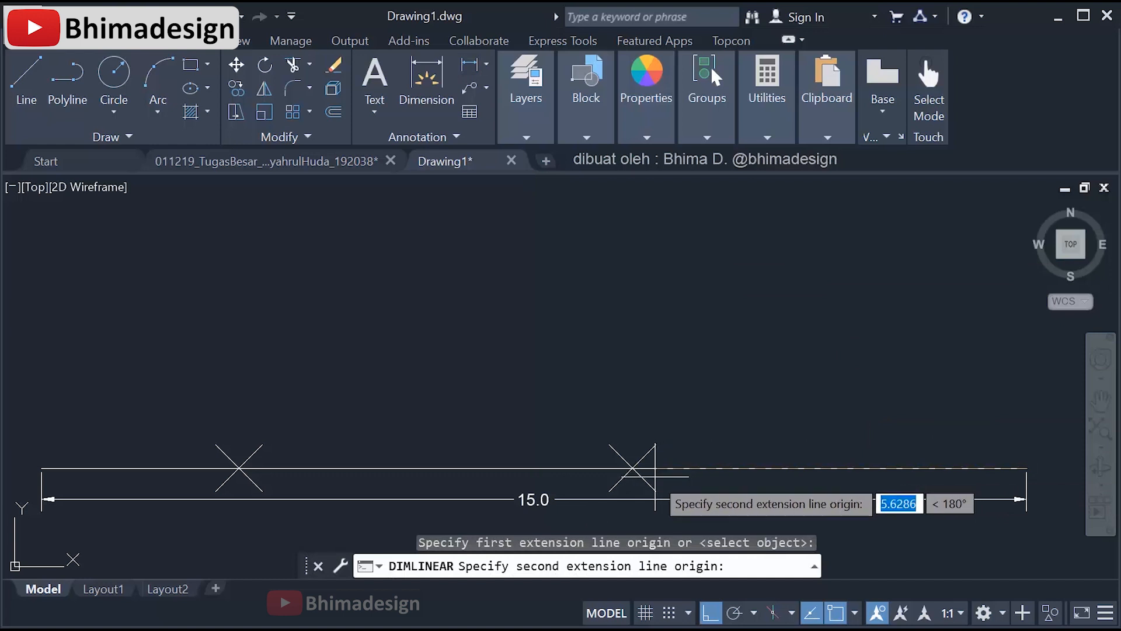
left_click(632, 468)
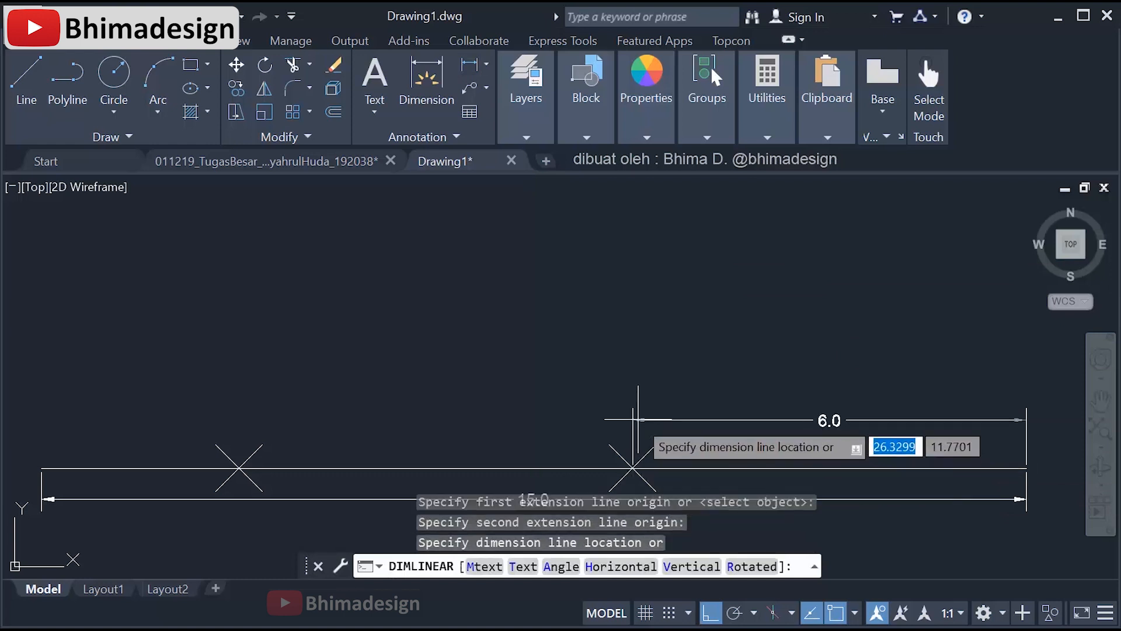
left_click(631, 425)
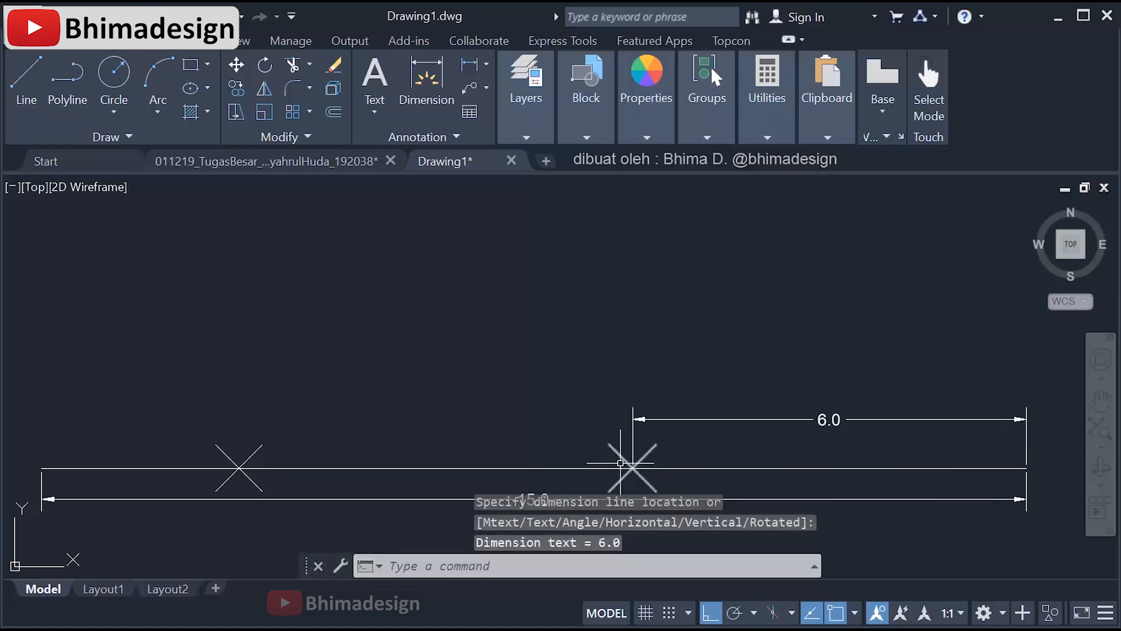
Step: Add a linear dimension between the two measure points, level with the dimension at the right end
key("space")
key("space")
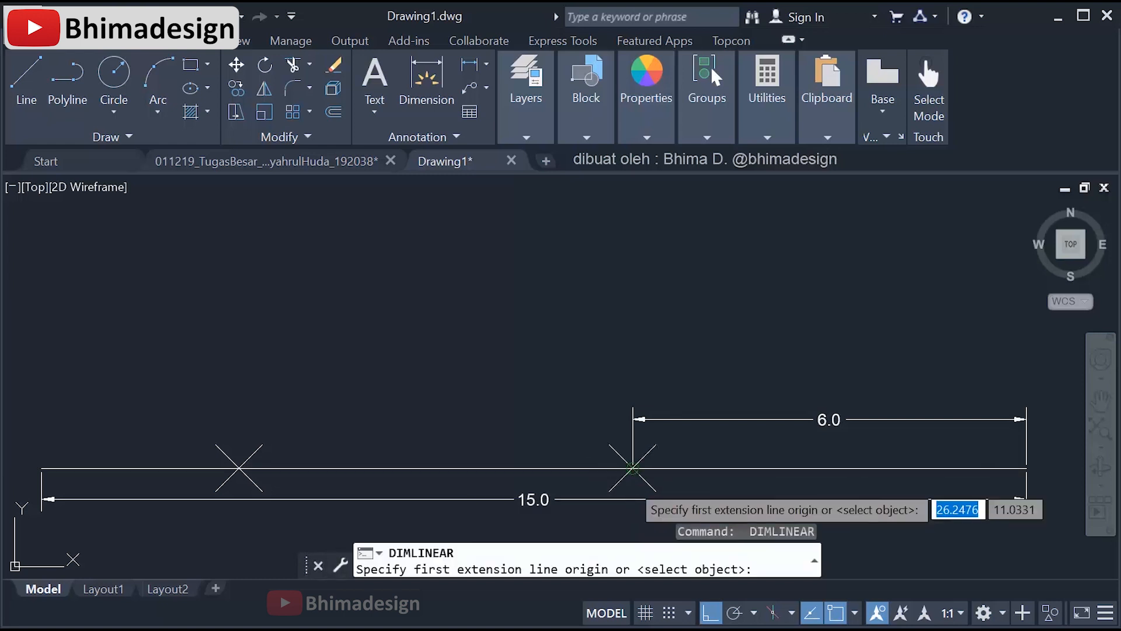
left_click(632, 468)
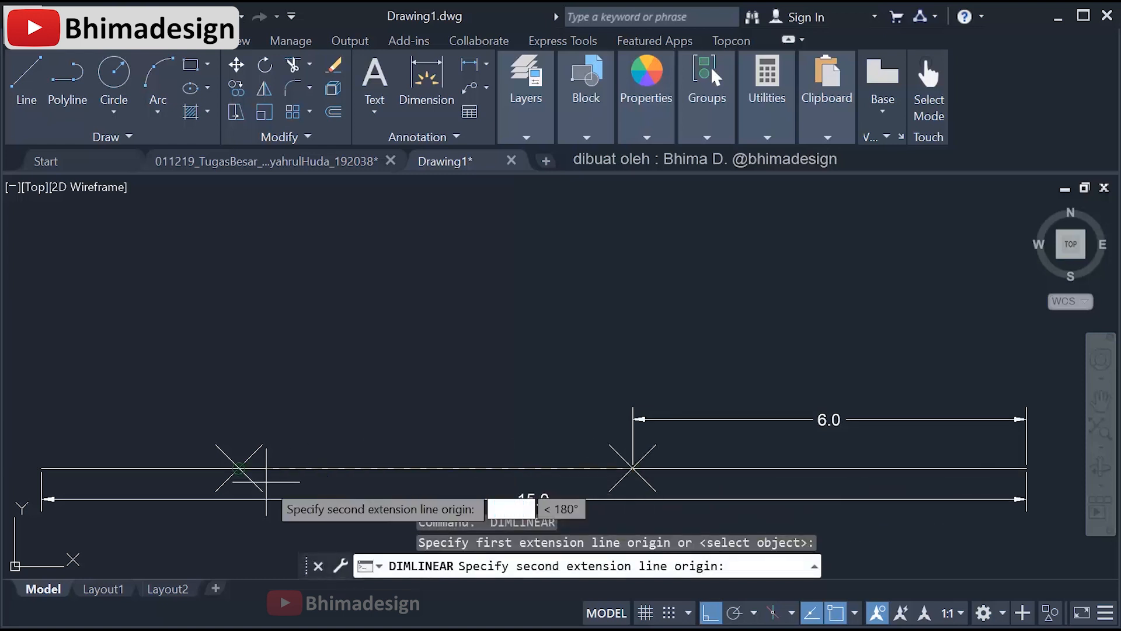
left_click(239, 468)
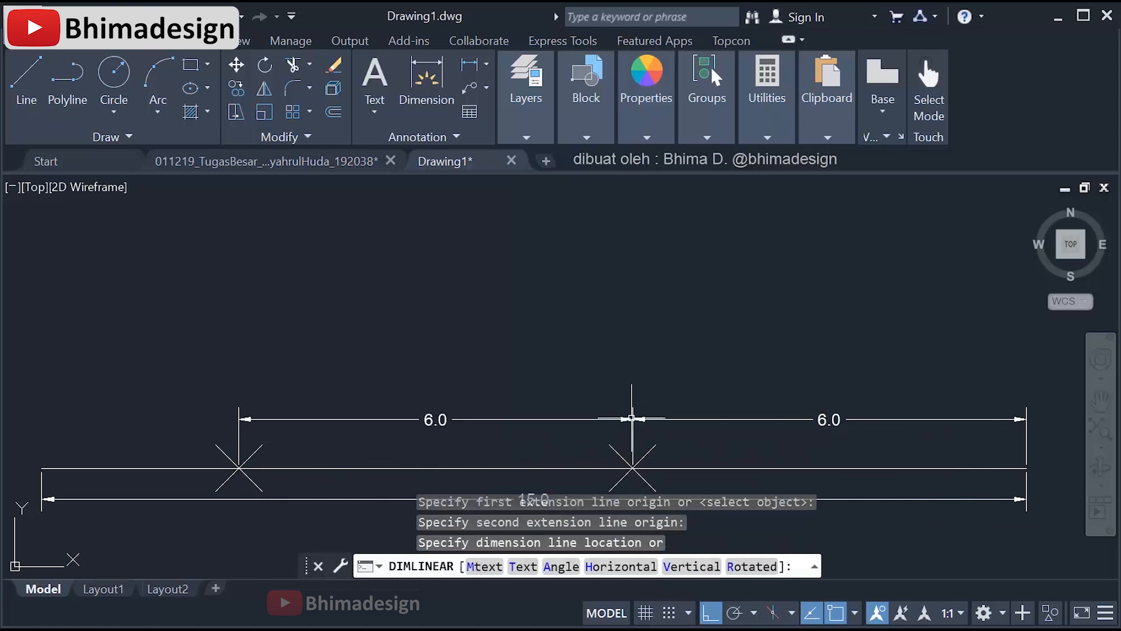
left_click(632, 418)
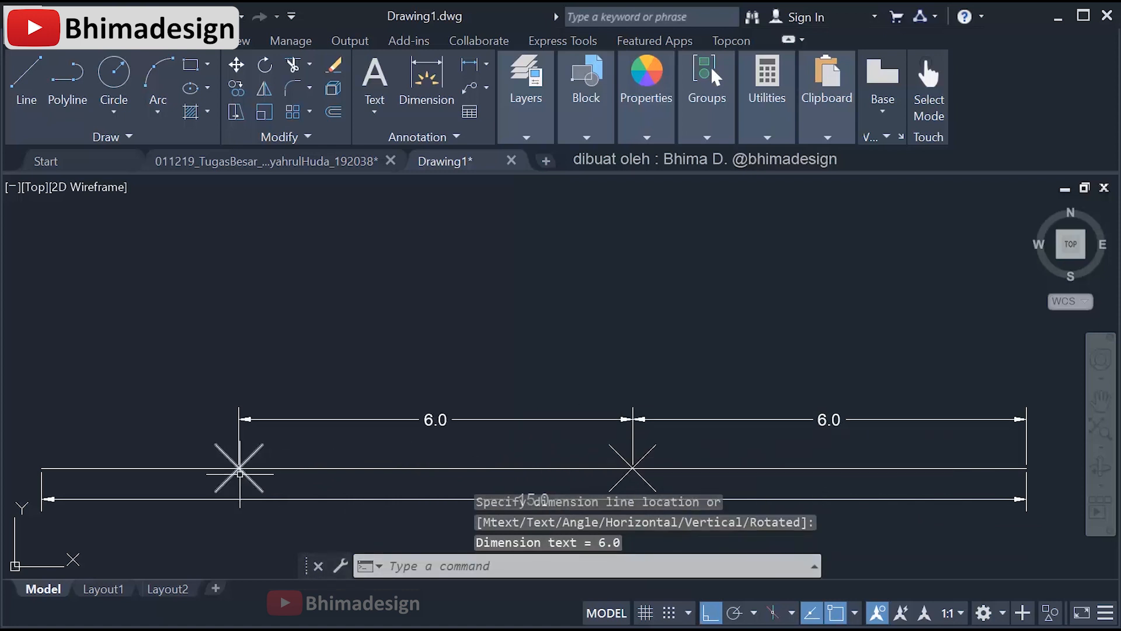
Step: Dimension the remaining segment from the left measure point to the line's left end, aligned with the dimensions beside it
key("Return")
left_click(239, 468)
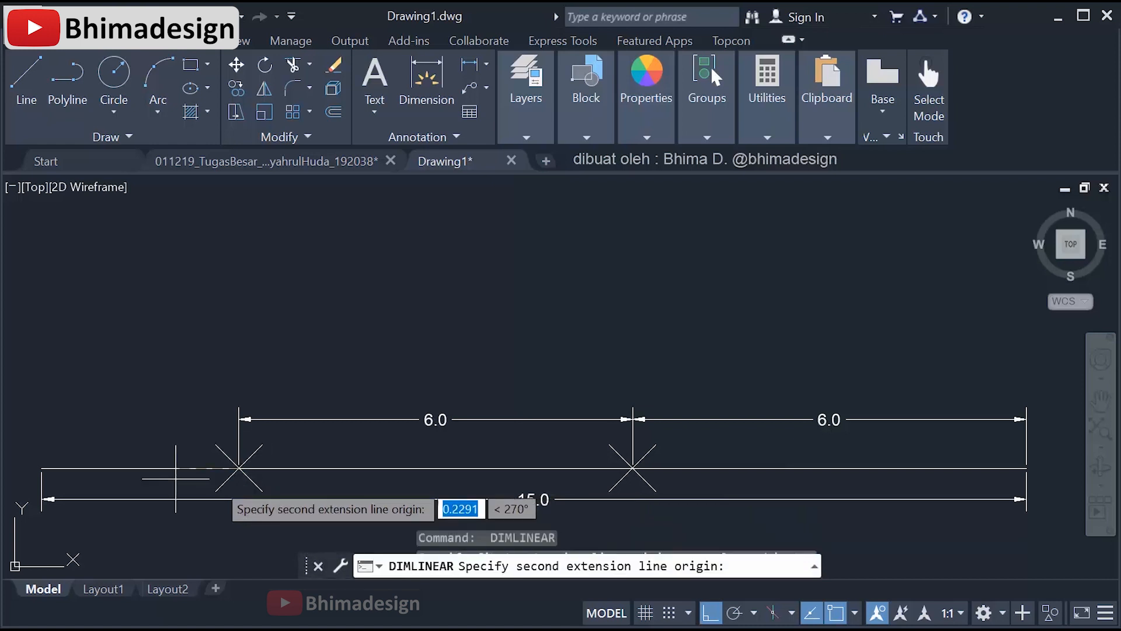
left_click(42, 468)
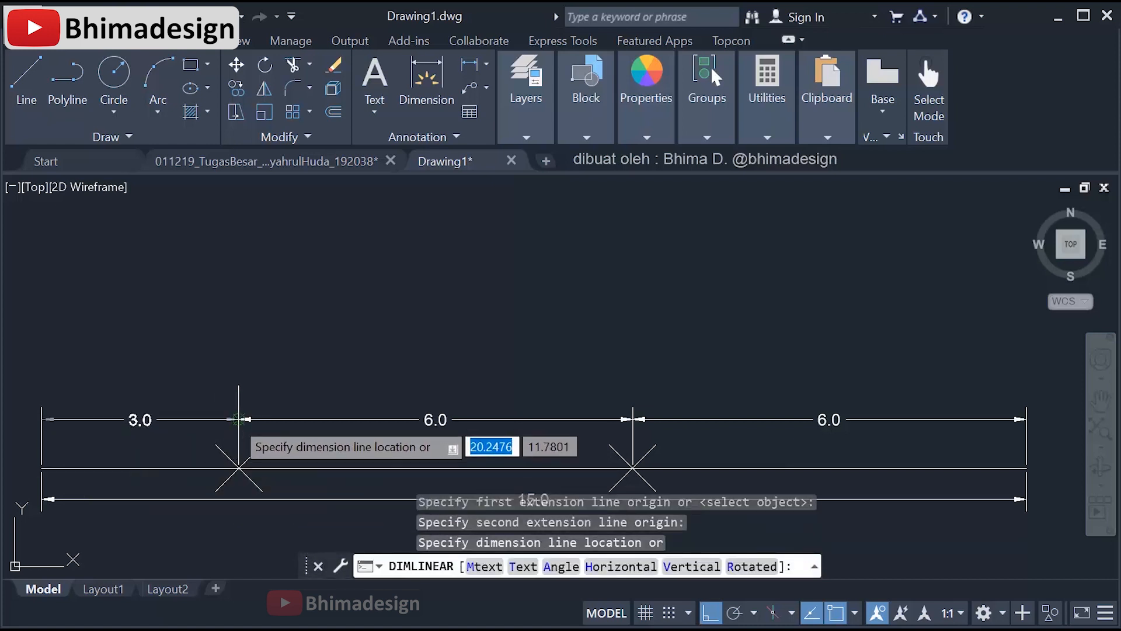
left_click(239, 420)
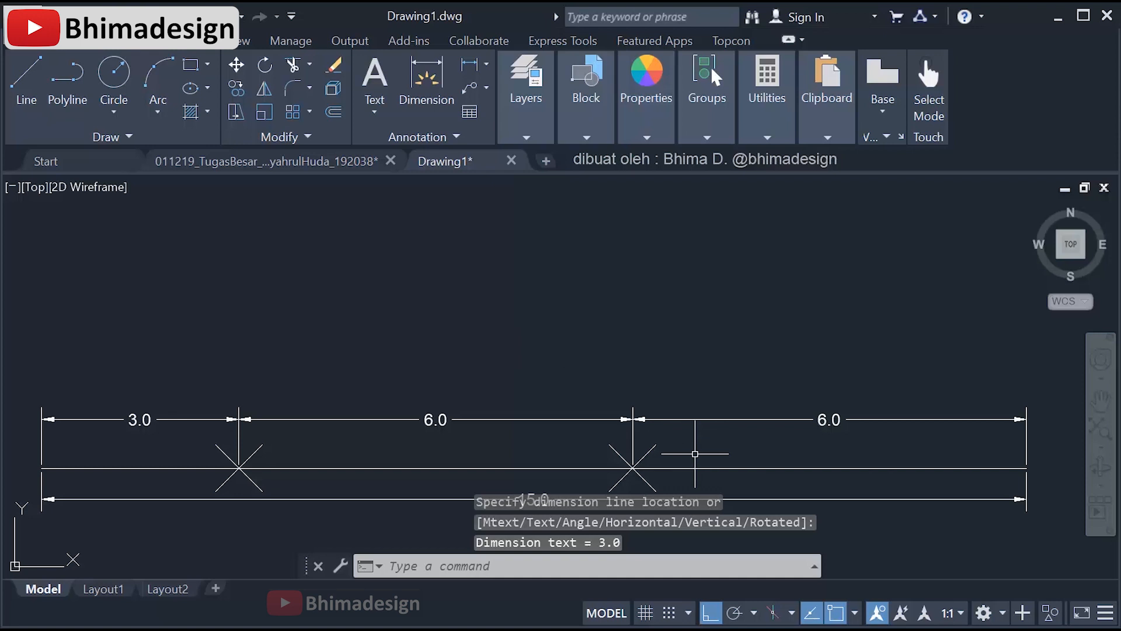
Step: Delete the two measure points and the three segment dimensions above the line, keeping the line and its overall dimension
left_click(695, 453)
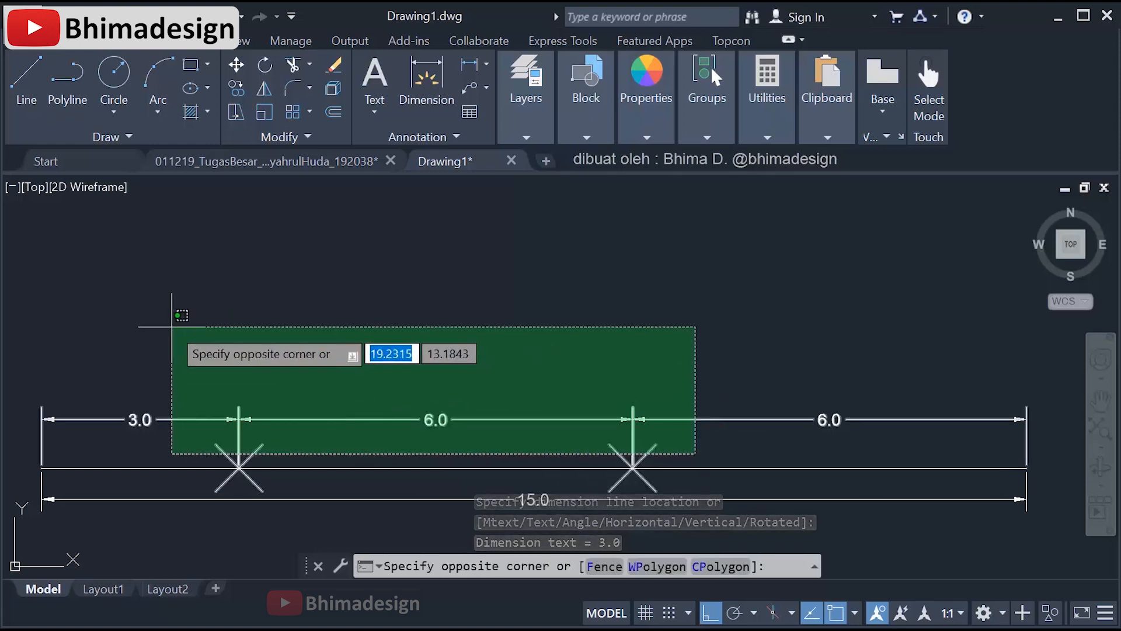
left_click(172, 326)
key("Delete")
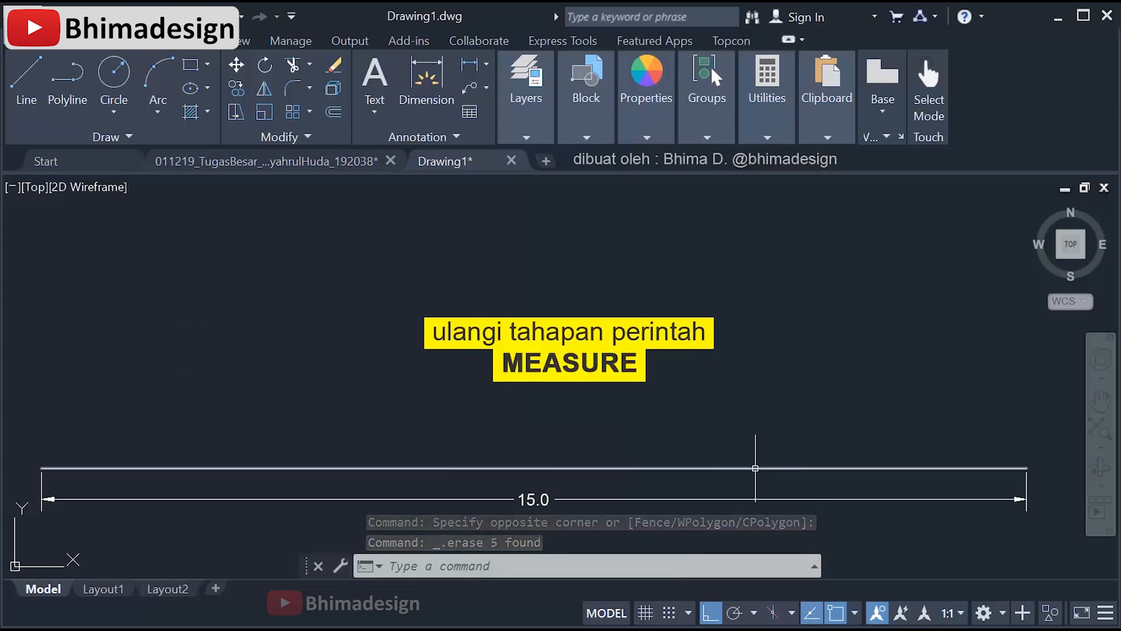
Step: Place points along the line at 6-unit intervals from its left end using the MEASURE command
type("ME")
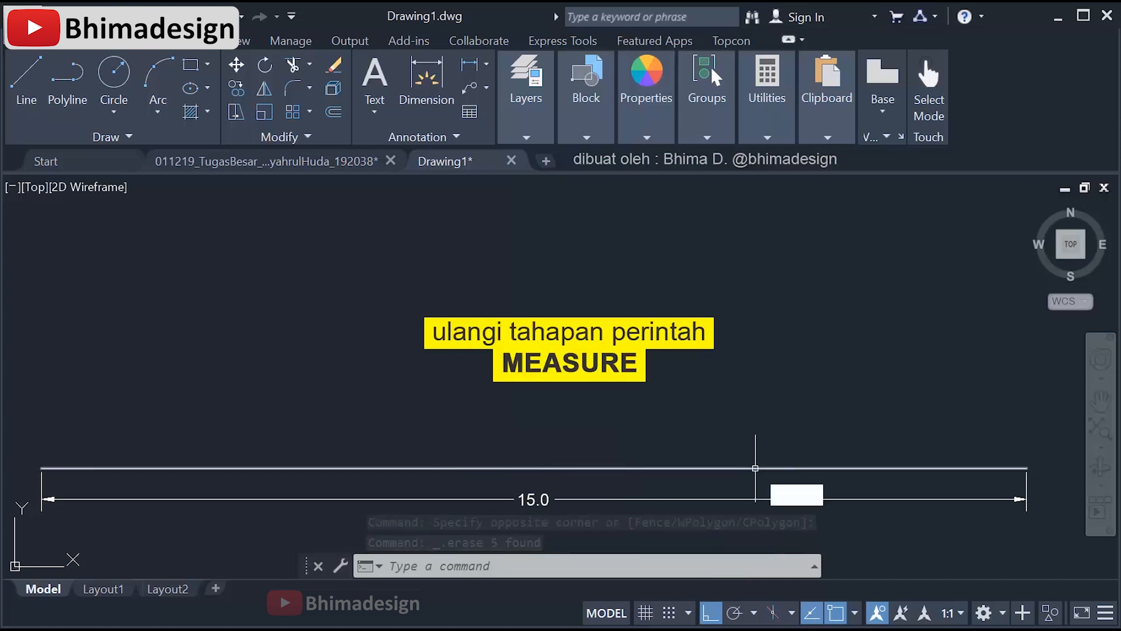
key("Return")
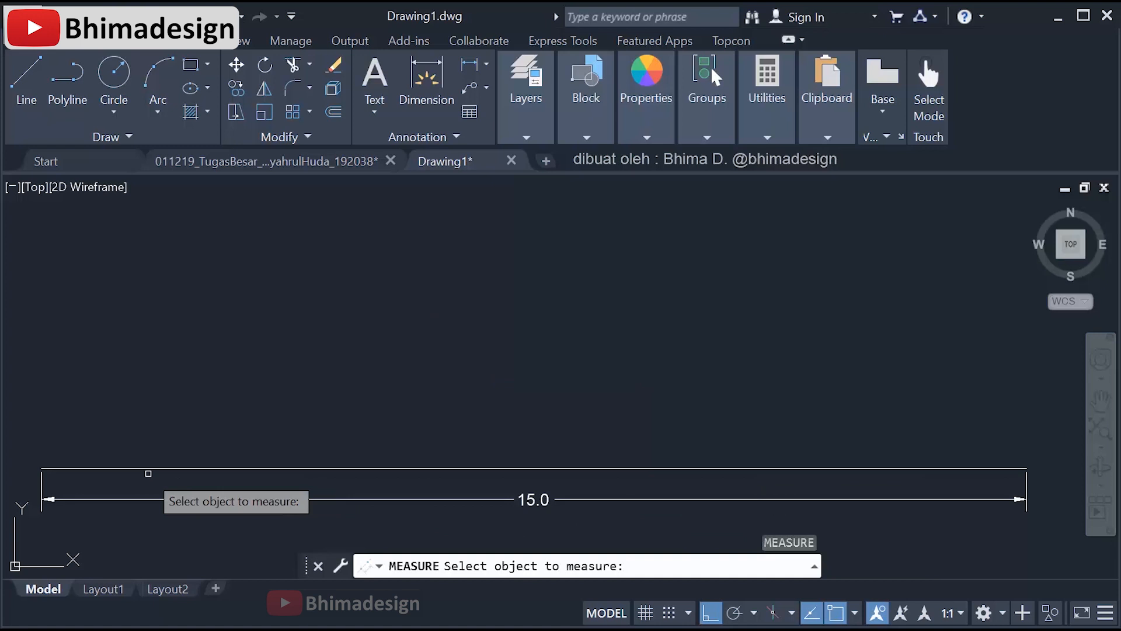
left_click(144, 468)
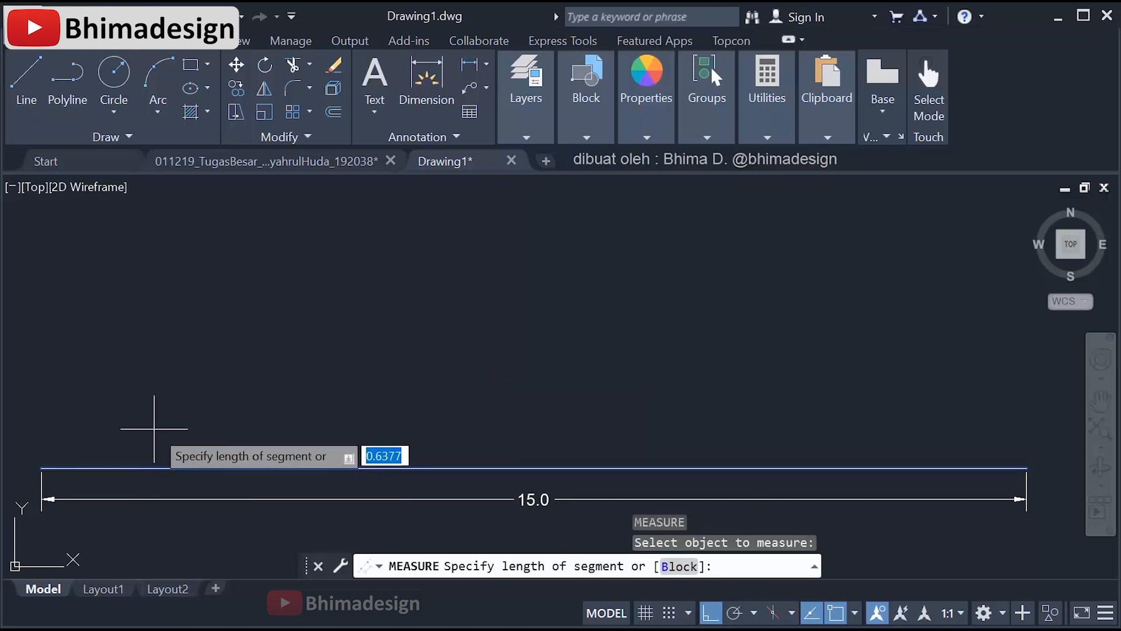
key("BackSpace")
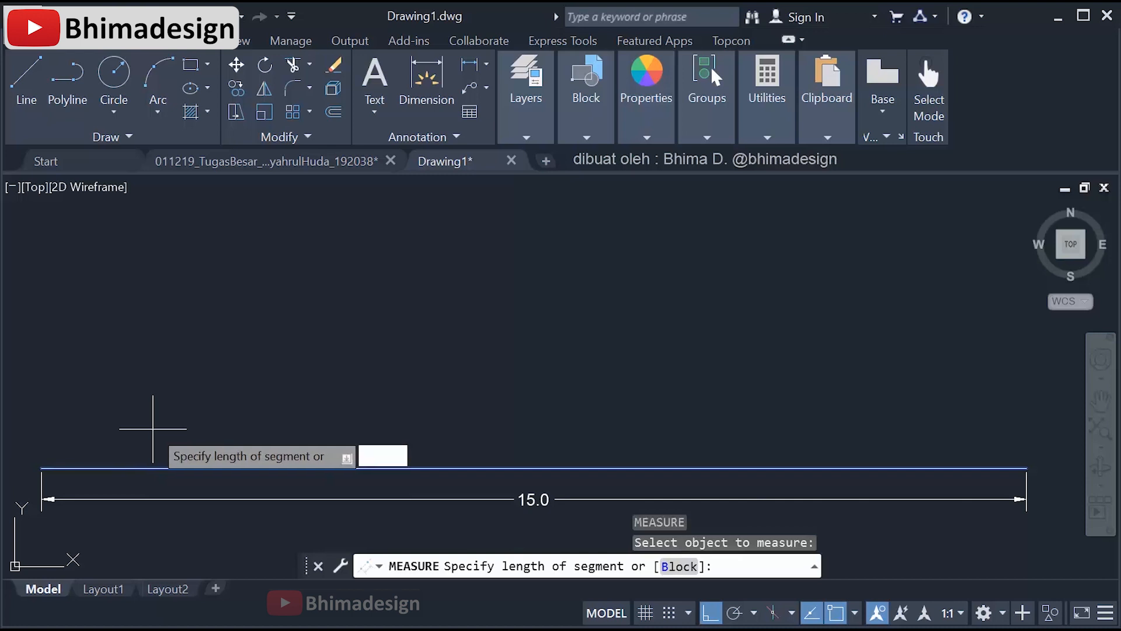
type("6")
key("Return")
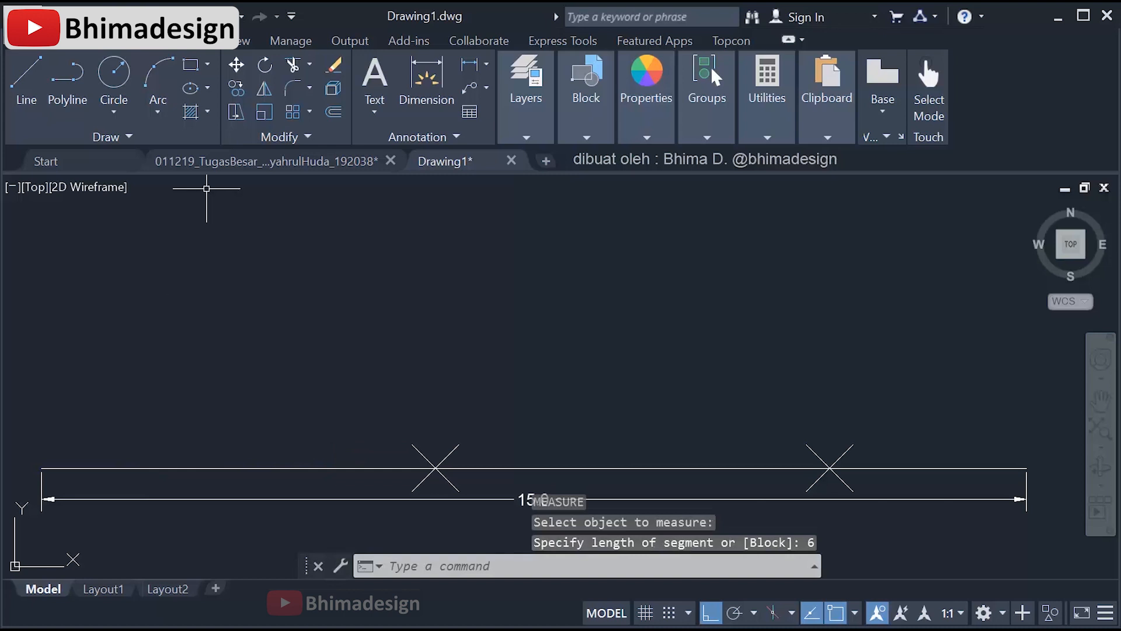
Step: Add a linear dimension from the line's left end to the first measure point, placing it above the line
left_click(469, 66)
left_click(94, 462)
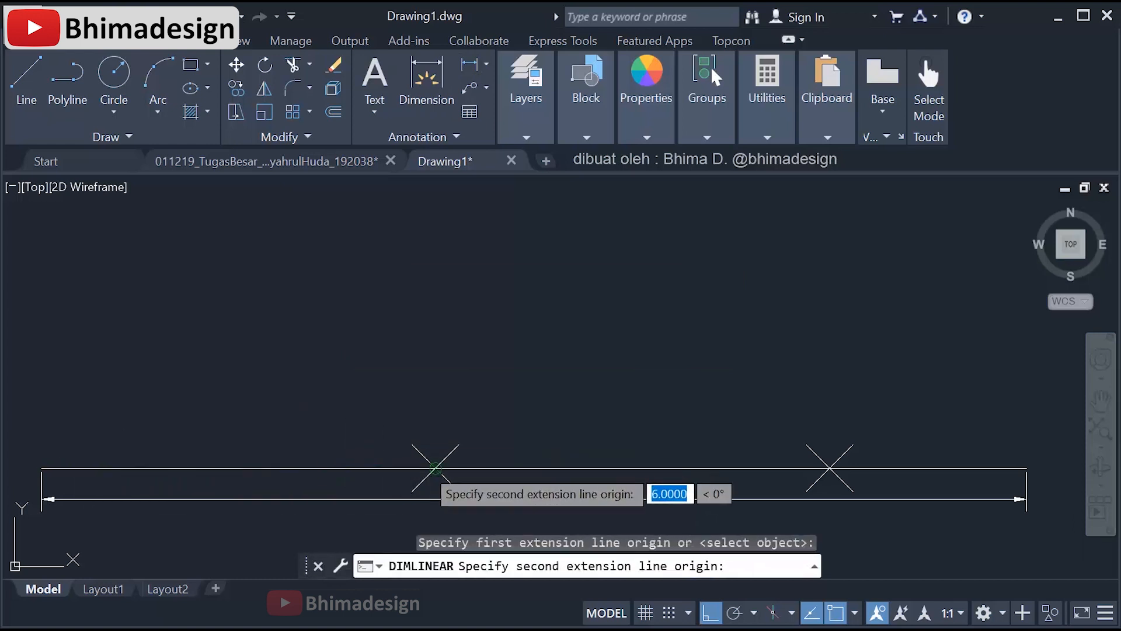
left_click(435, 469)
left_click(514, 417)
Step: Add a linear dimension between the two new measure points, aligned with the dimension at the left end
key("Return")
left_click(435, 468)
left_click(829, 469)
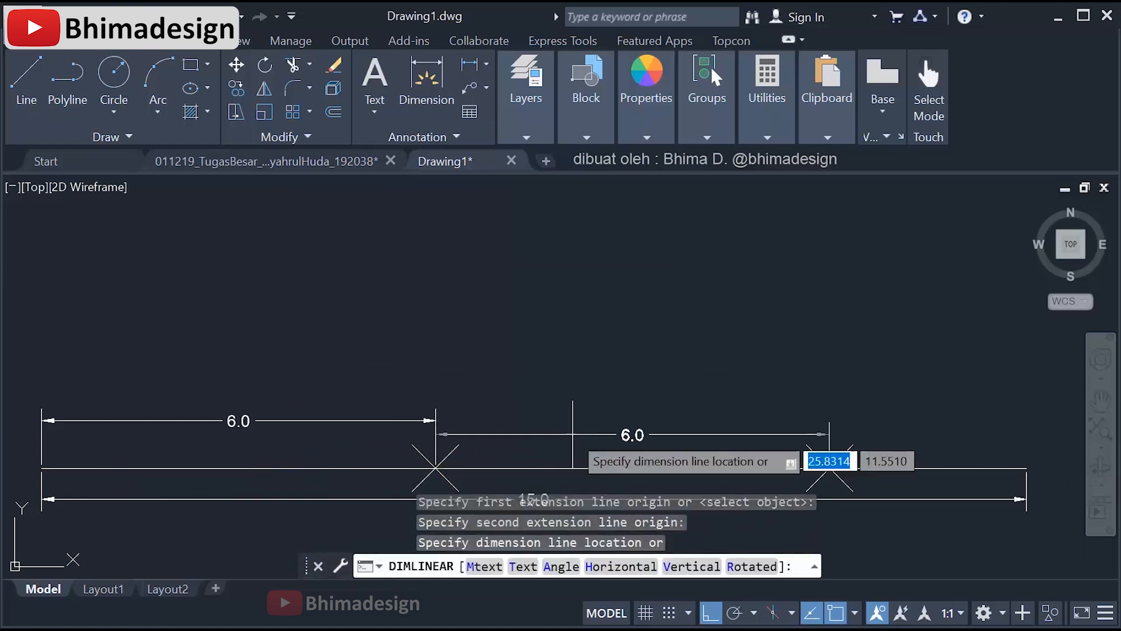
left_click(513, 420)
Step: Dimension the remaining segment from the right measure point to the line's right end, in line with the other segment dimensions
key("Return")
left_click(829, 469)
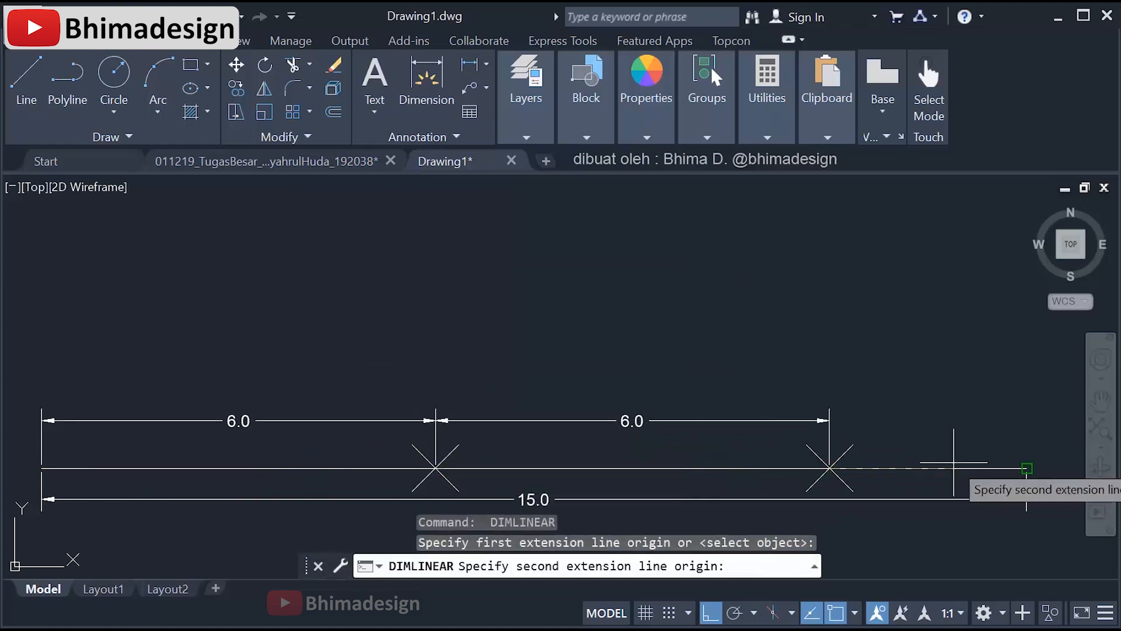
left_click(1025, 468)
left_click(840, 421)
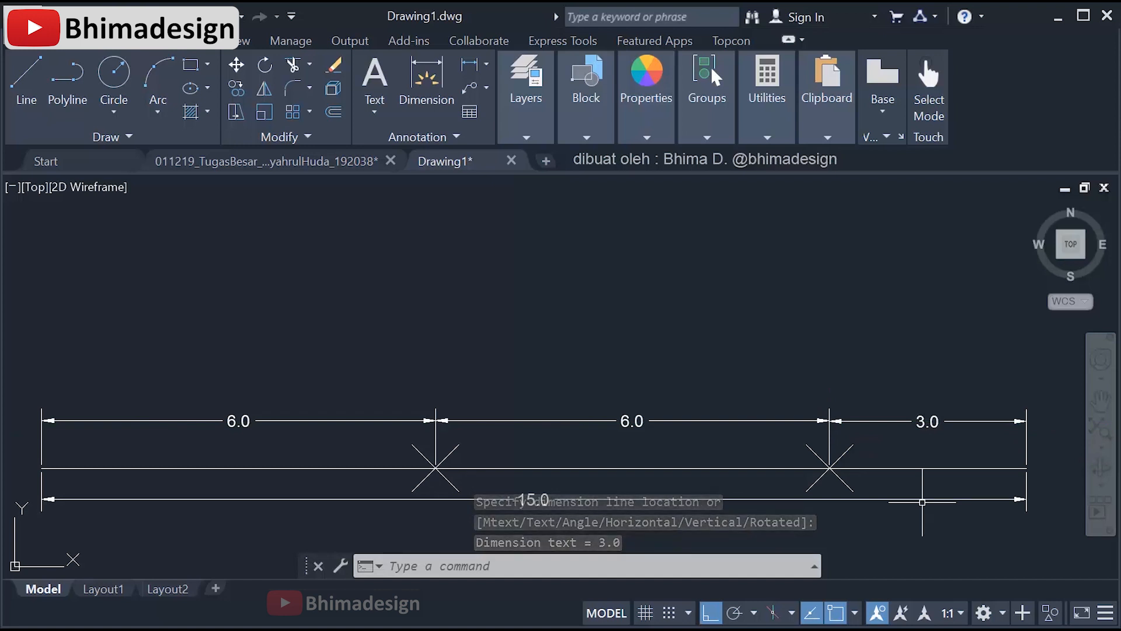
Step: Copy the line and its overall dimension about 2 units straight up, above the segment dimensions
middle_click_drag(875, 313, 886, 343)
type("co")
key("Return")
left_click(638, 495)
left_click(601, 517)
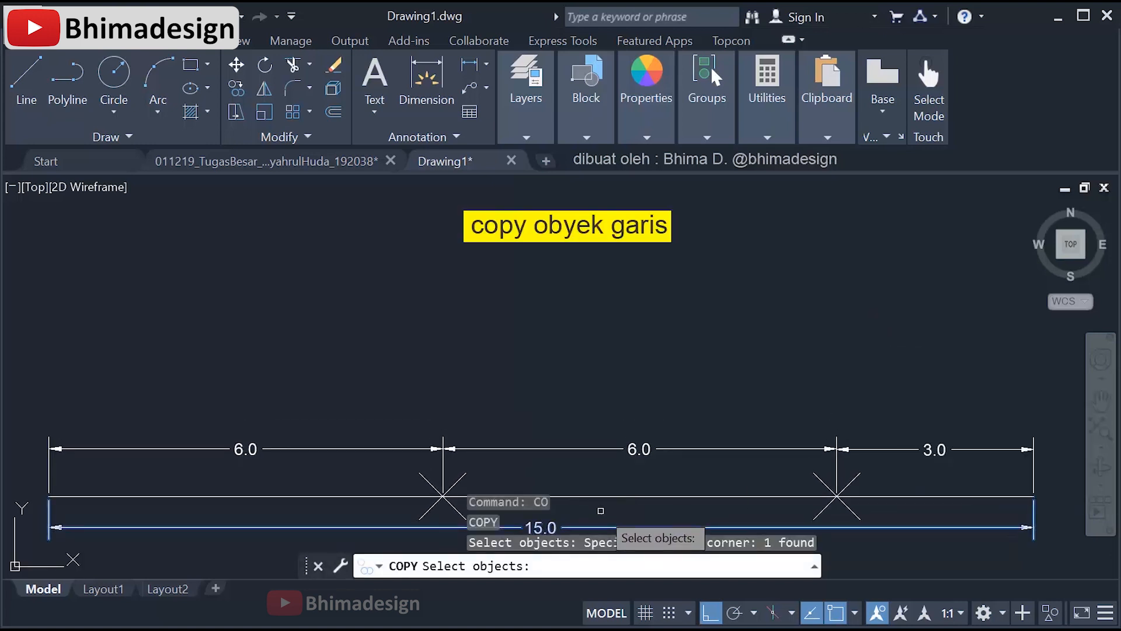
left_click(596, 527)
key("Return")
left_click(588, 433)
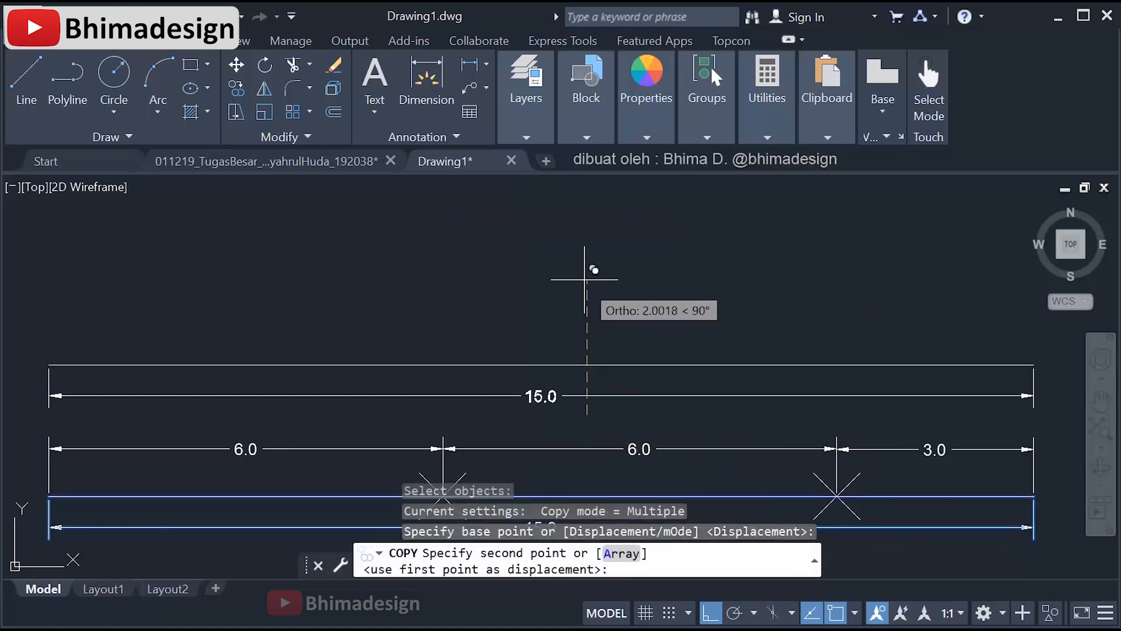
left_click(589, 300)
key("Escape")
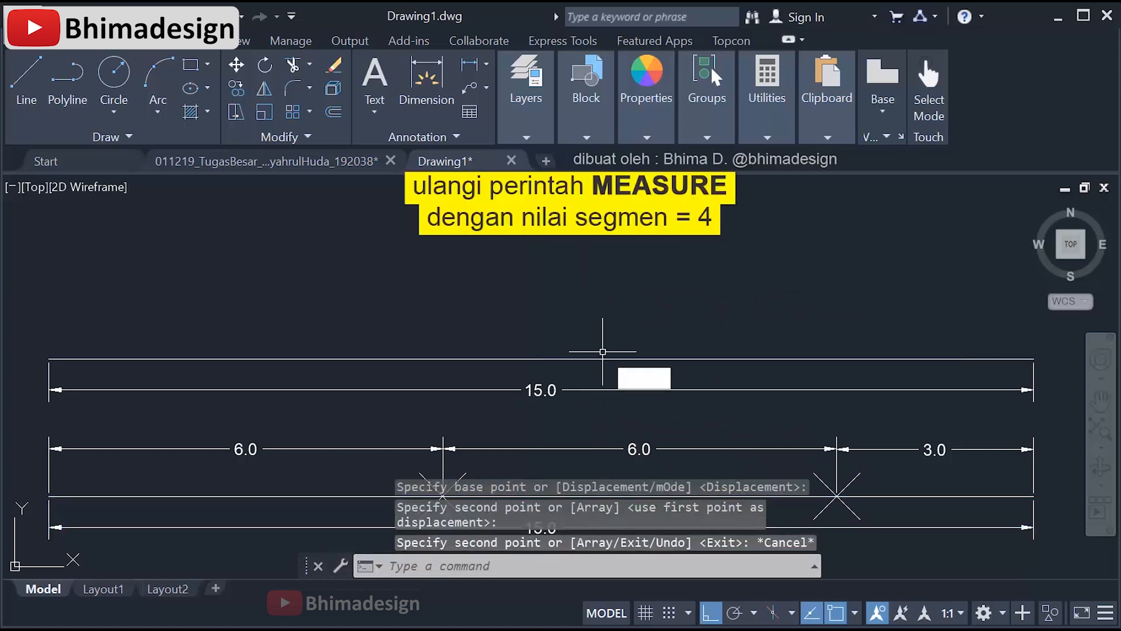
Step: Place points along the copied upper line at 4-unit intervals from its right end using the MEASURE command
type("ME")
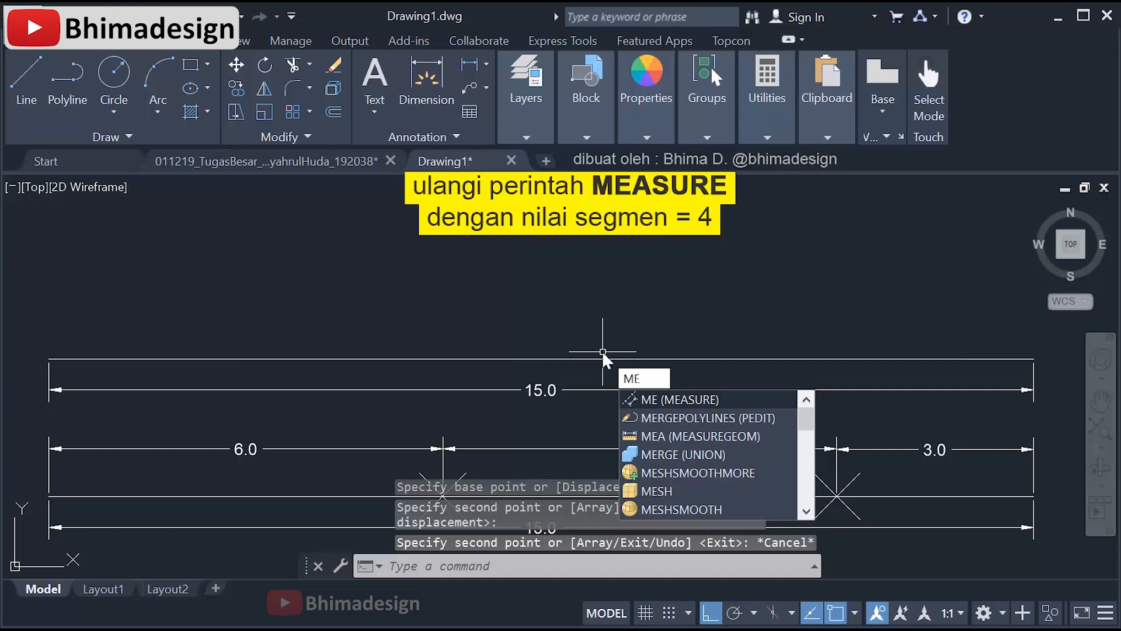
left_click(645, 400)
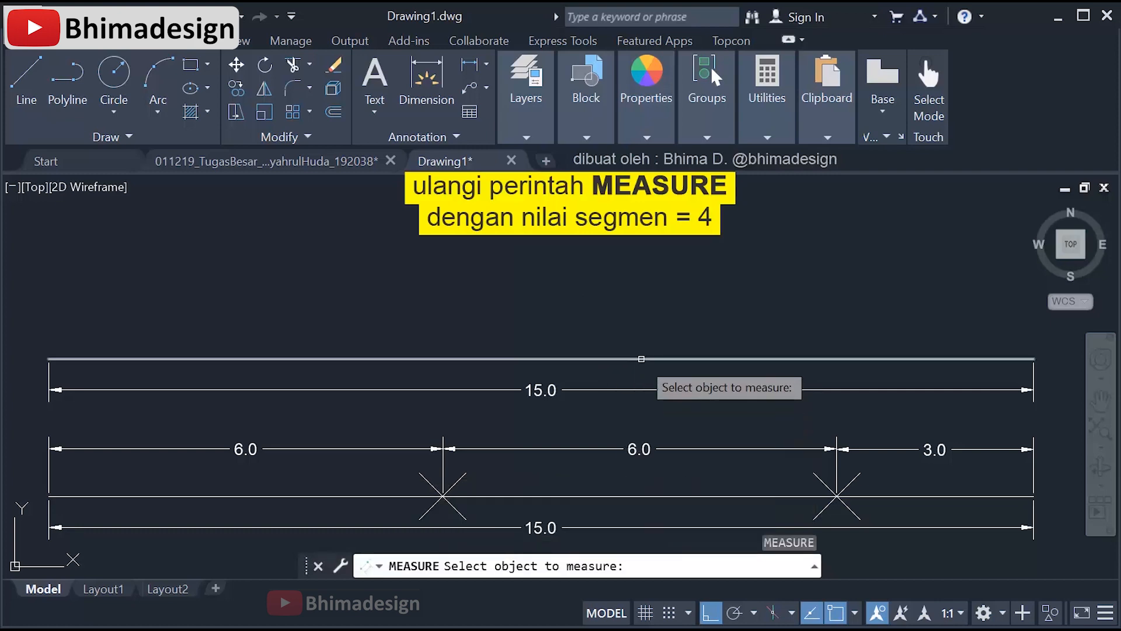
left_click(641, 360)
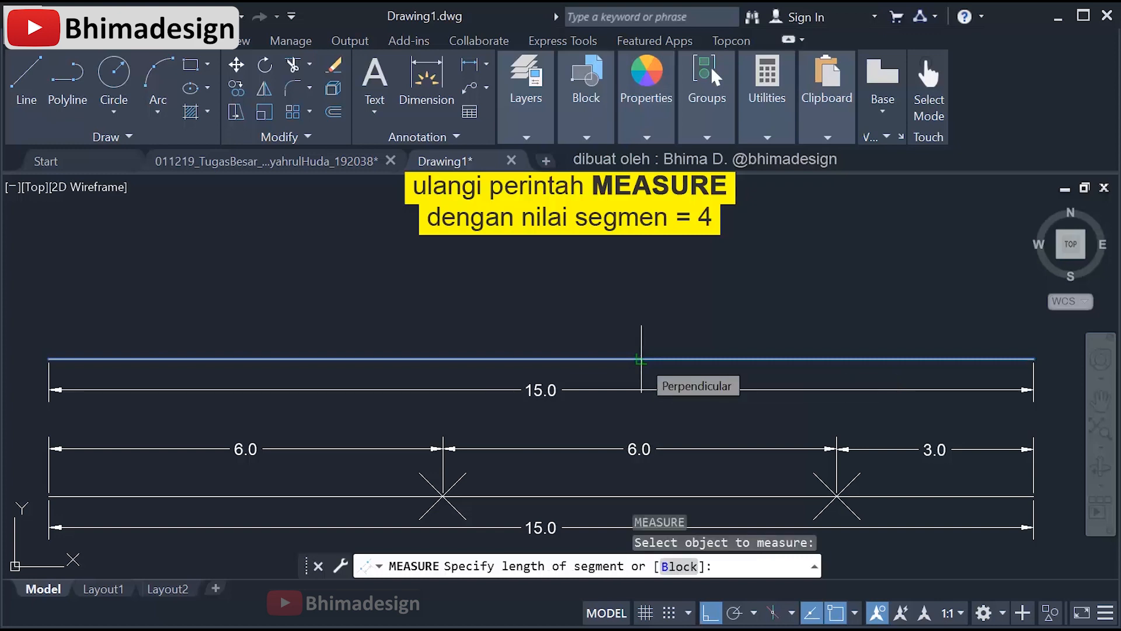
type("4")
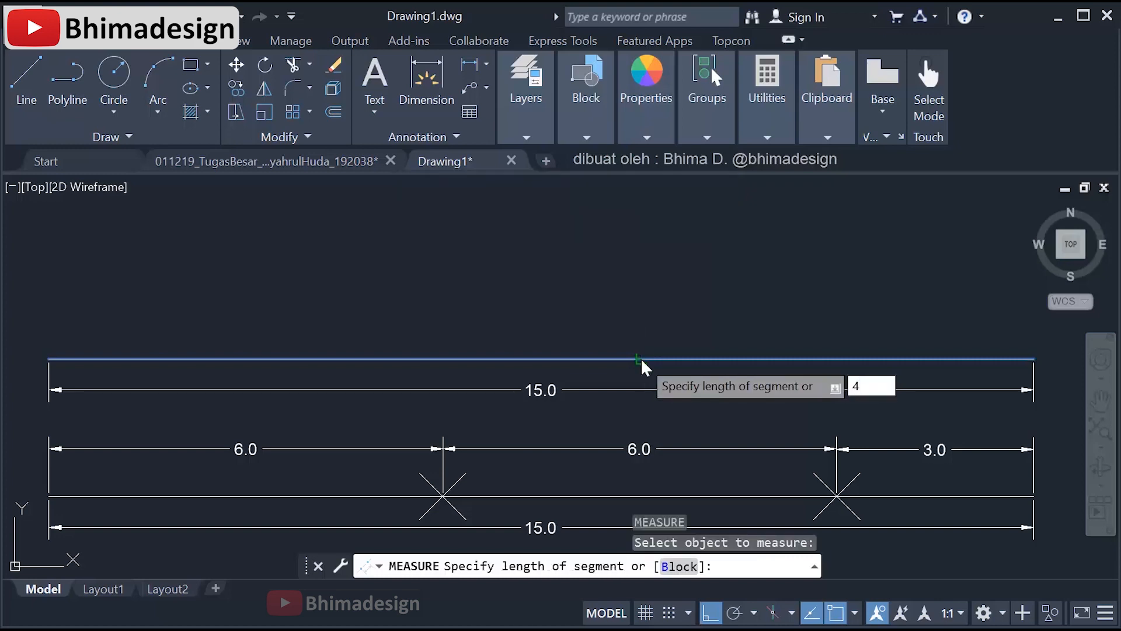
key("Return")
Step: Add a linear dimension from the upper line's right end to its nearest measure point, placing it above the line
left_click(463, 74)
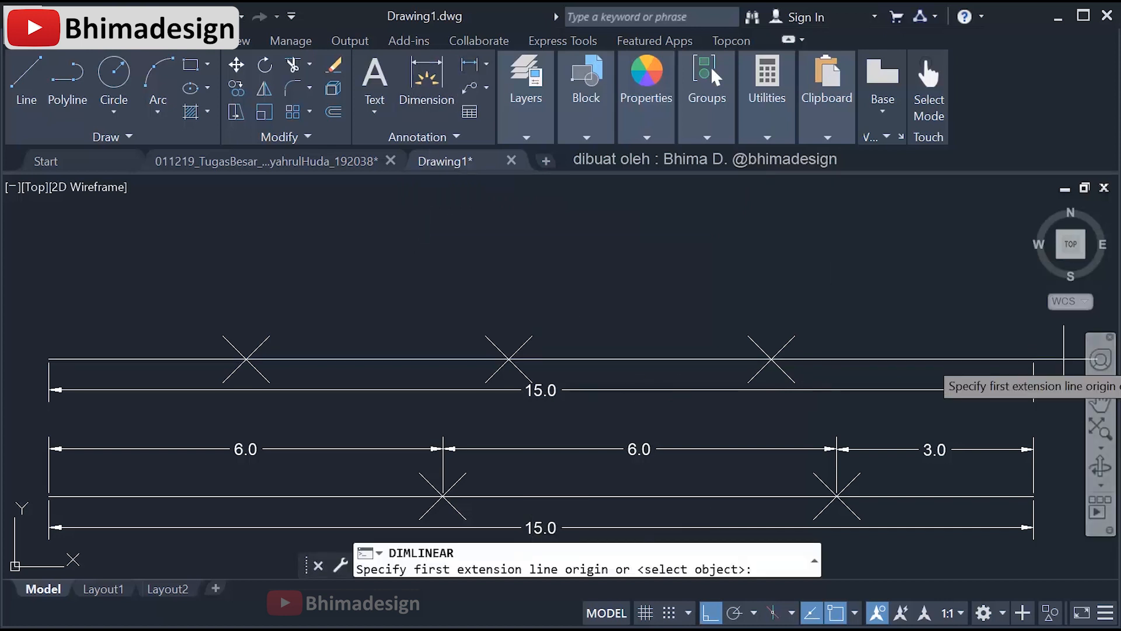
left_click(1033, 359)
left_click(800, 372)
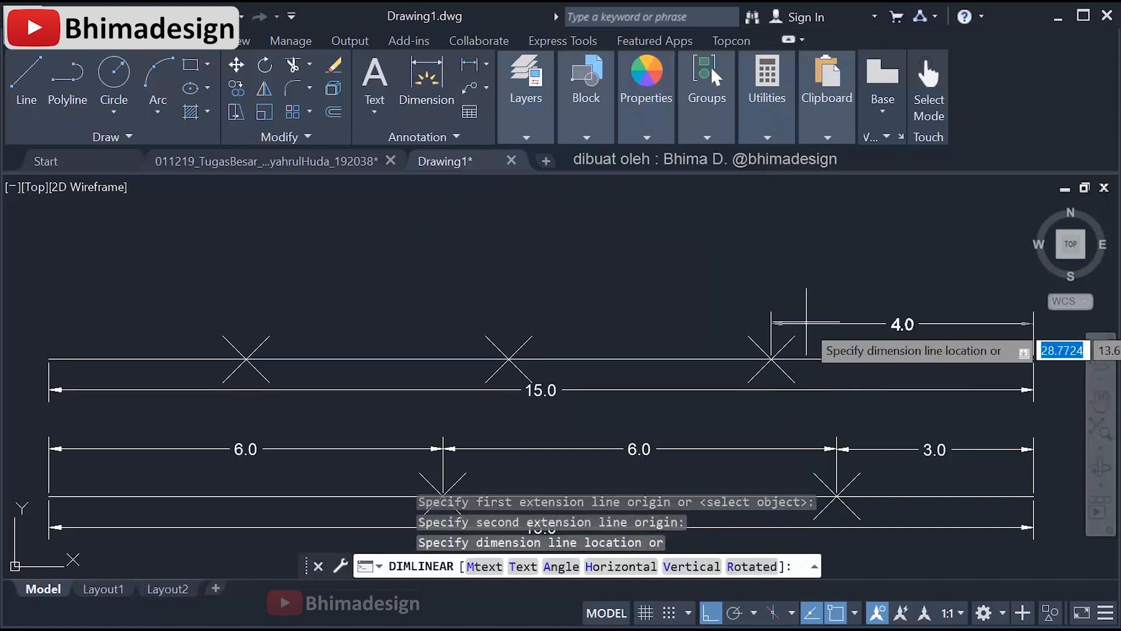
left_click(805, 318)
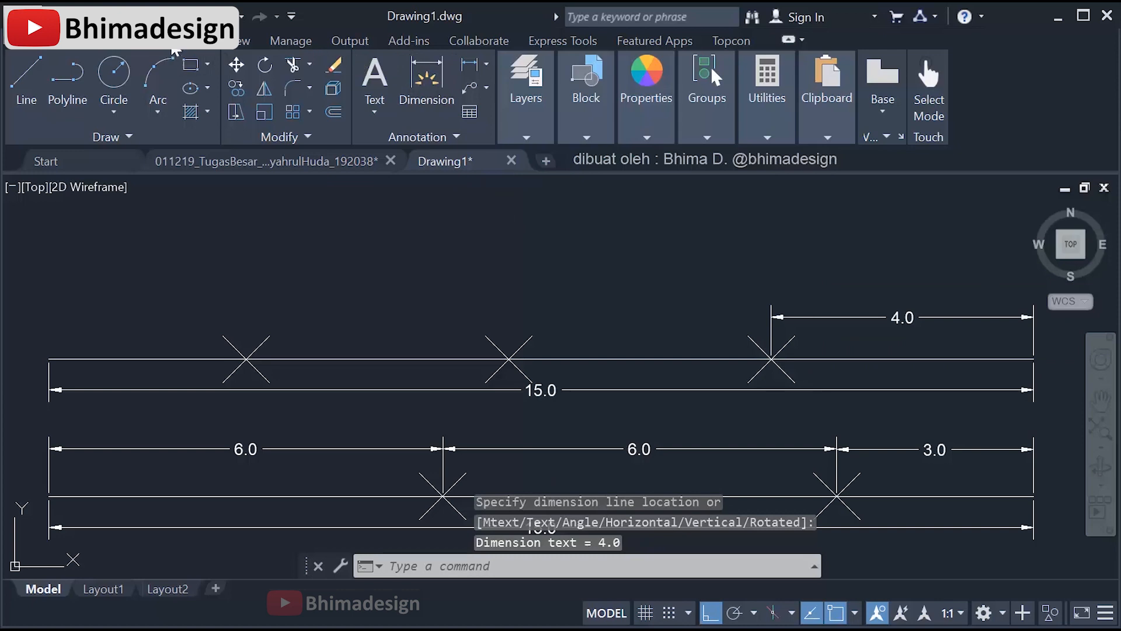
Step: Continue the upper line's dimension chain through the remaining two measure points to its left end using Continue dimensions
left_click(180, 40)
left_click(436, 112)
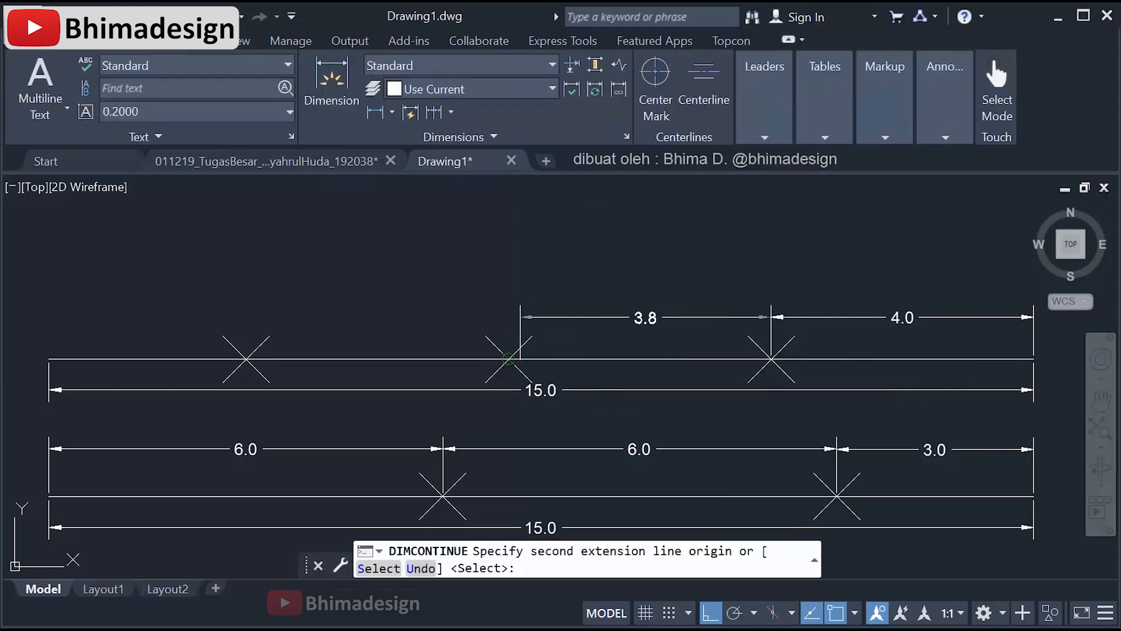
left_click(508, 358)
left_click(246, 358)
left_click(51, 357)
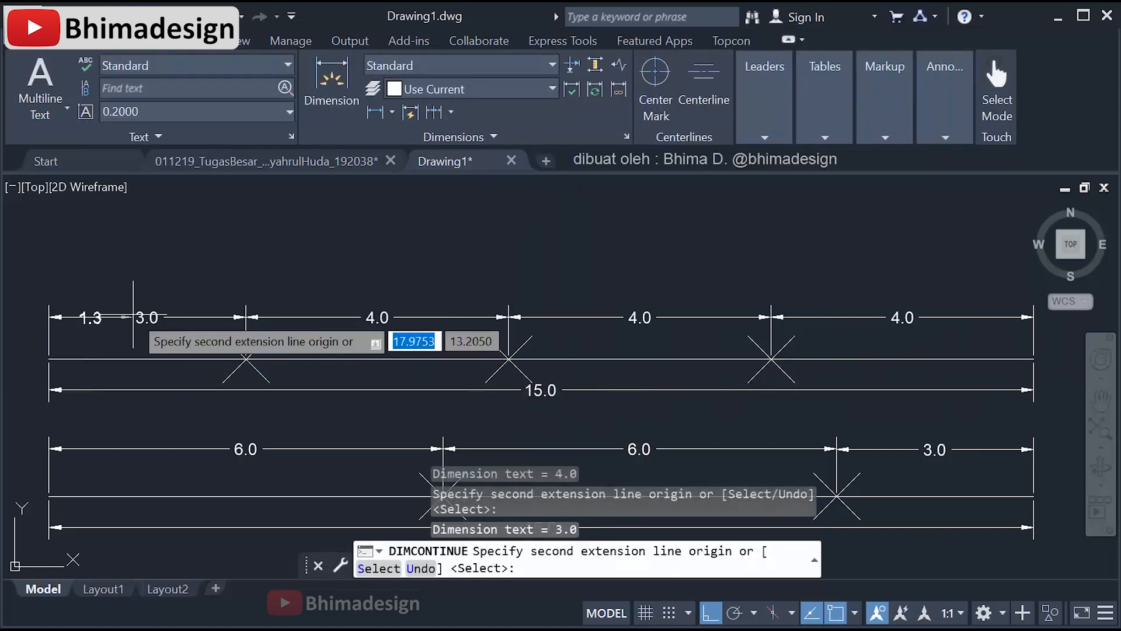
key("Escape")
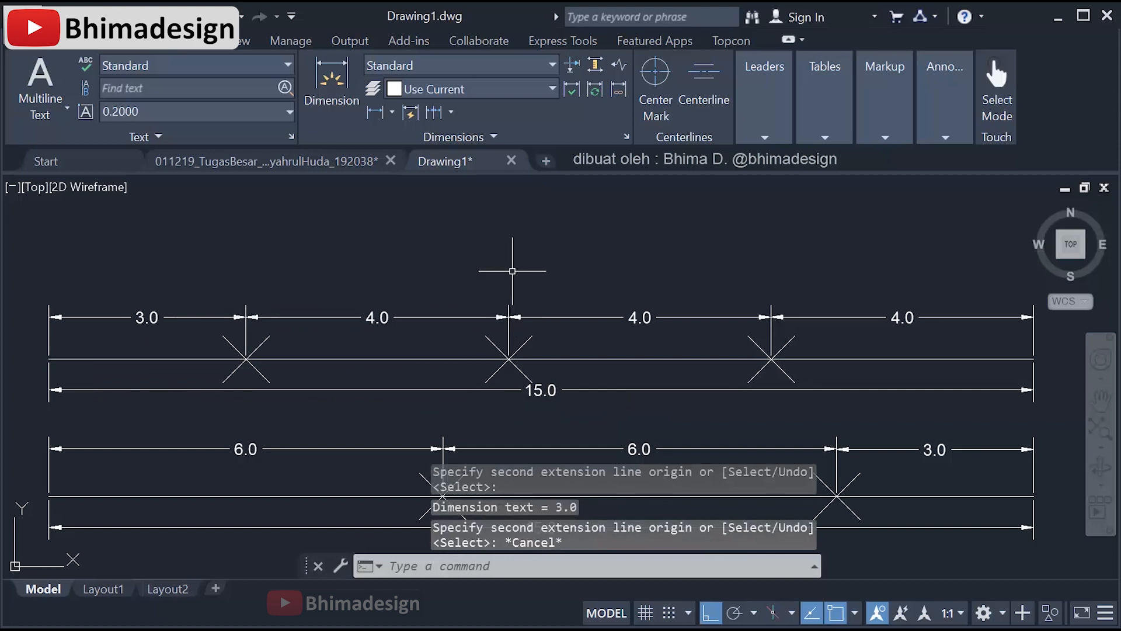
Step: Copy the line and its overall dimension straight up, clear of the 4-unit dimension chain
middle_click_drag(512, 271, 518, 414)
type("Co")
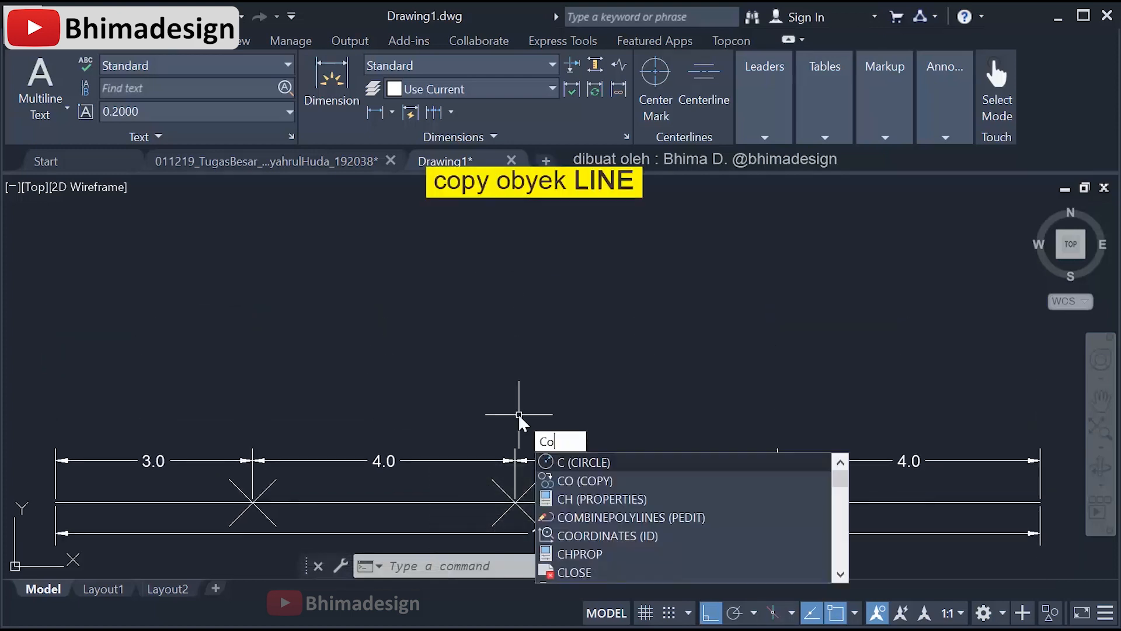
key("Return")
left_click(392, 538)
left_click(370, 500)
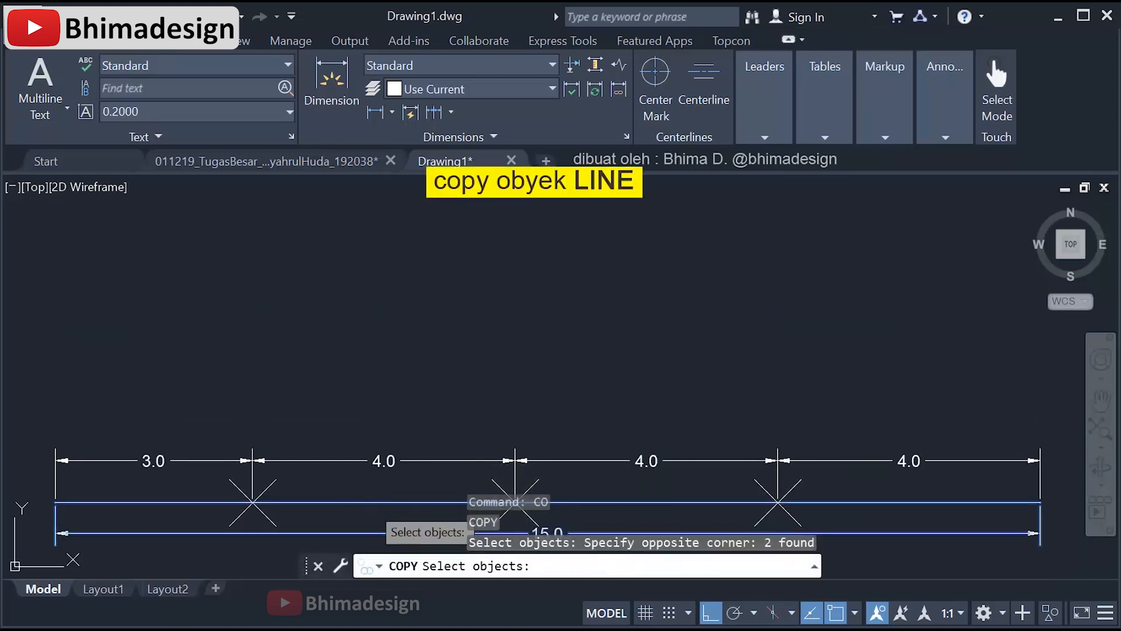
key("Return")
left_click(373, 502)
left_click(376, 314)
key("Escape")
Step: Divide the newly copied line into 6 equal segments using the DIVIDE command
middle_click_drag(404, 296, 403, 438)
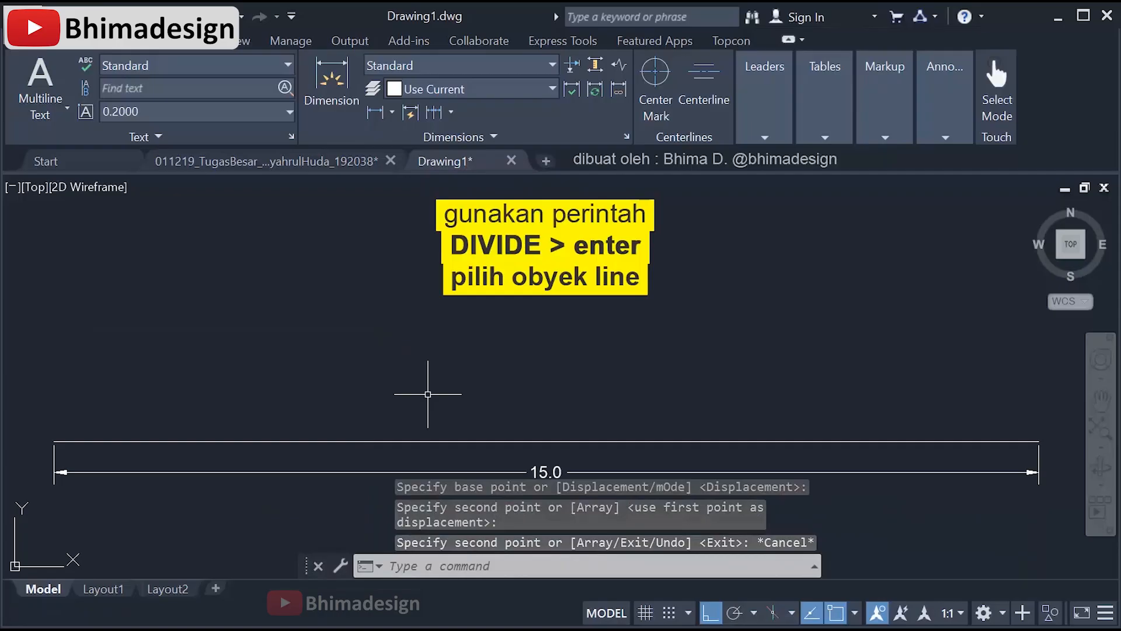
type("div")
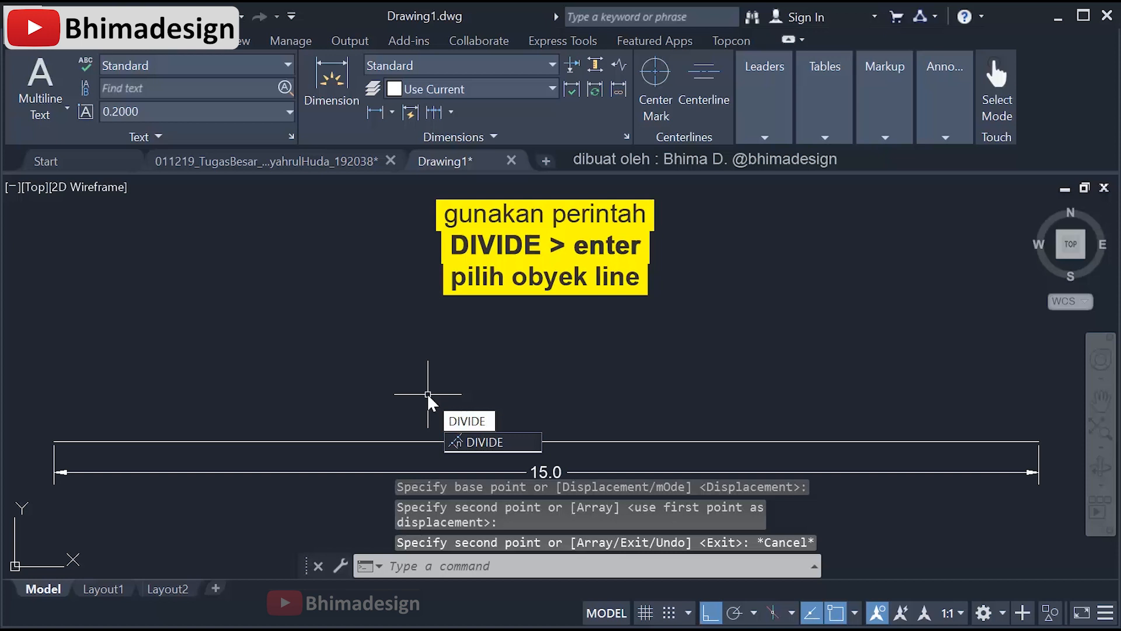
left_click(467, 443)
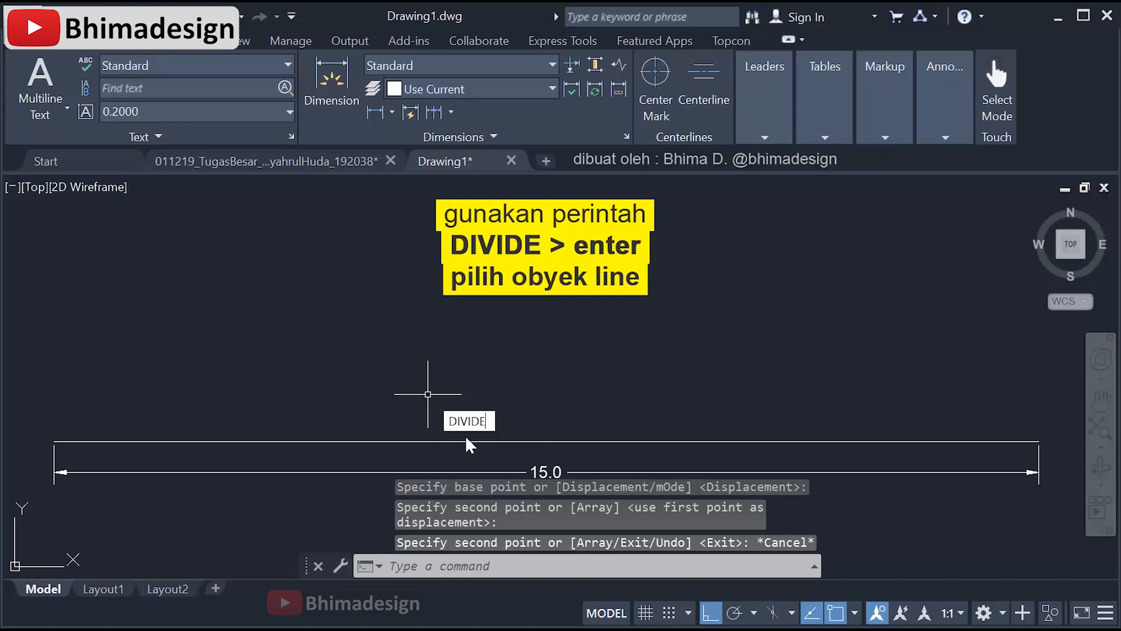
key("Return")
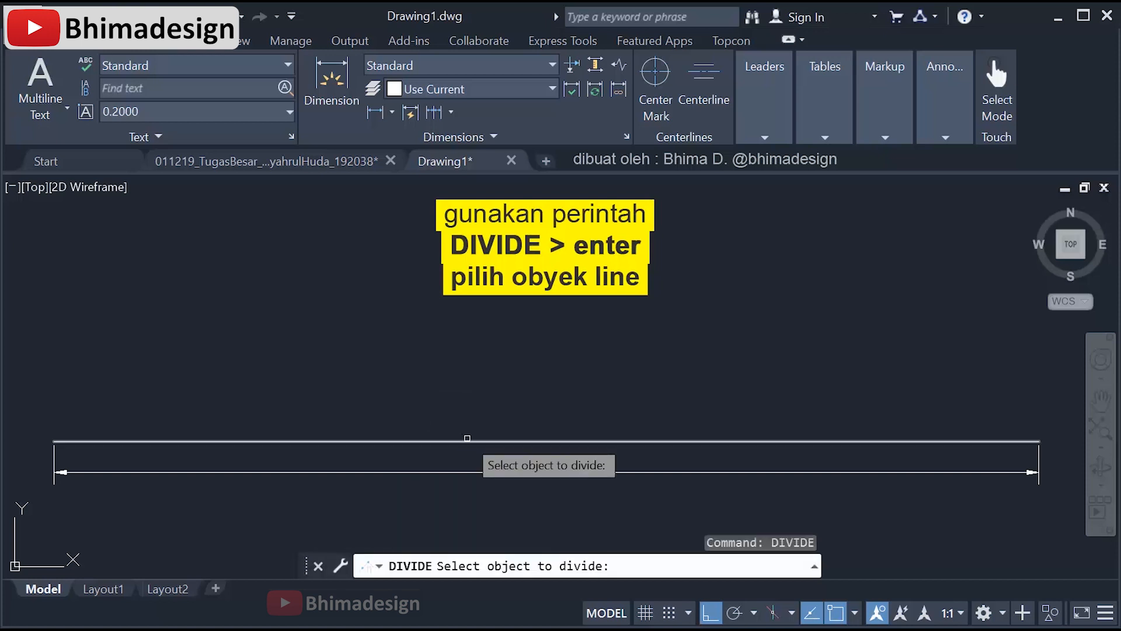
left_click(467, 441)
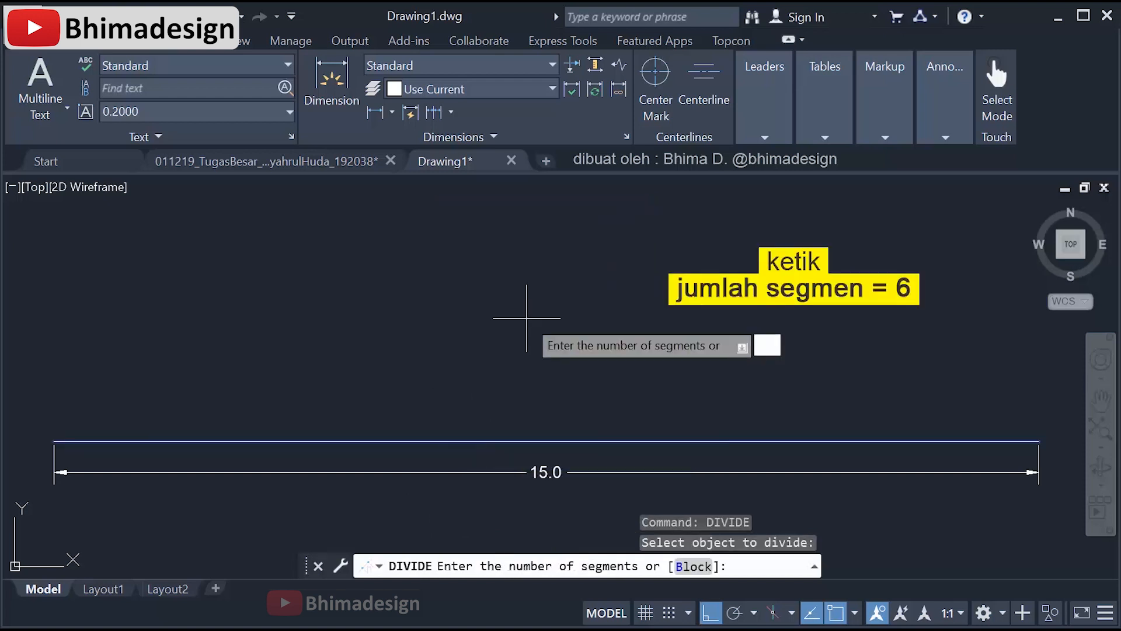
key("Return")
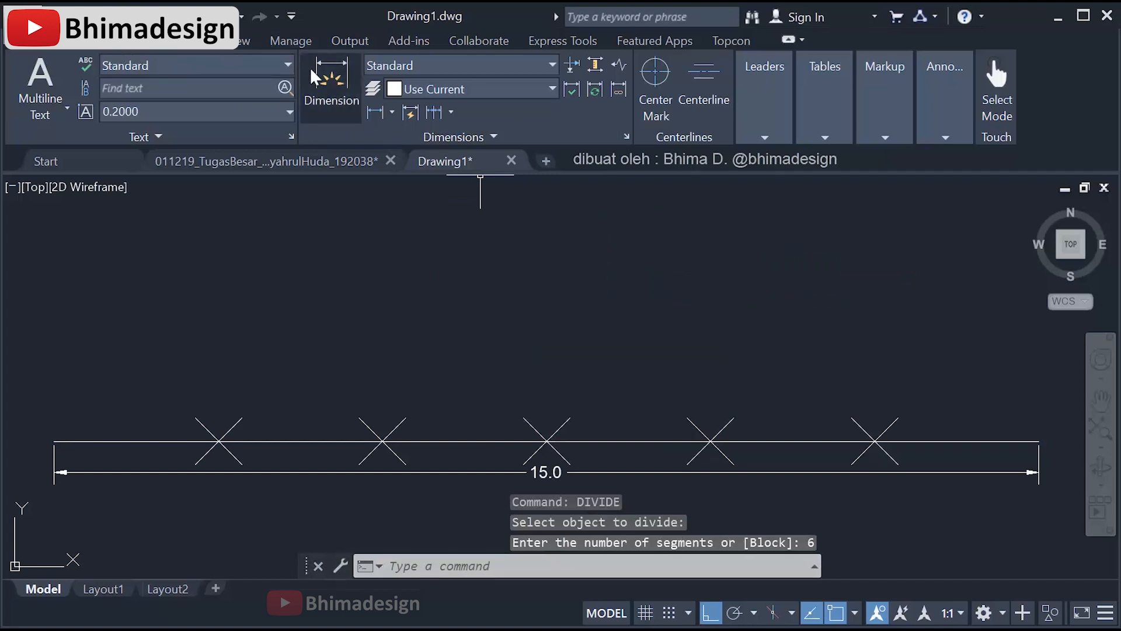
Step: Add a linear dimension from the divided line's left end to its first division point, placed above the line
left_click(327, 82)
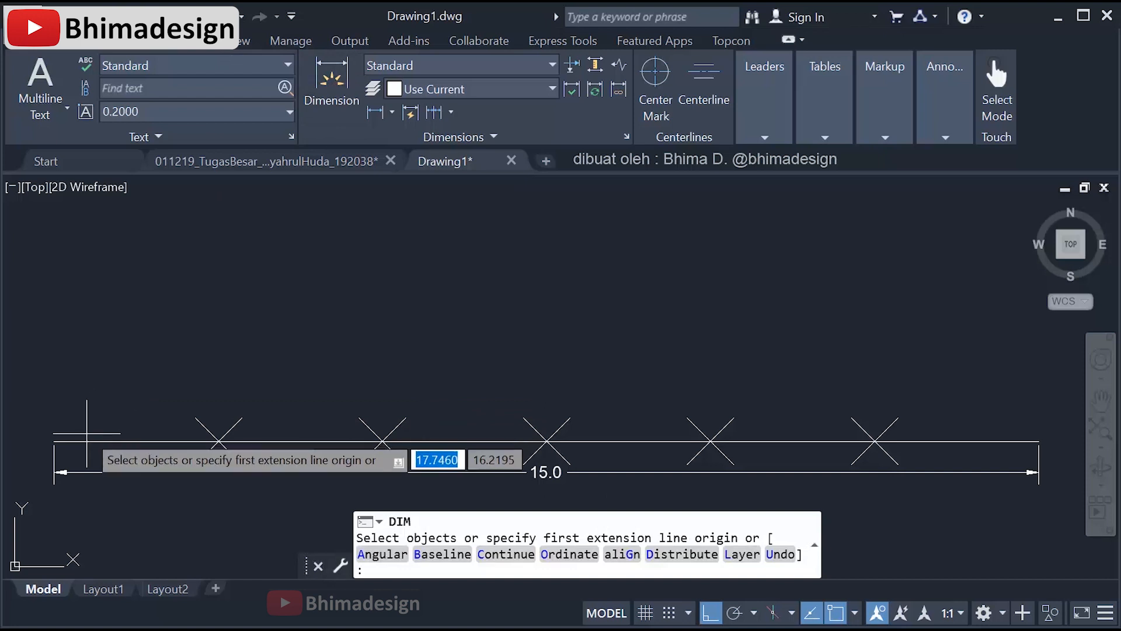
key("Return")
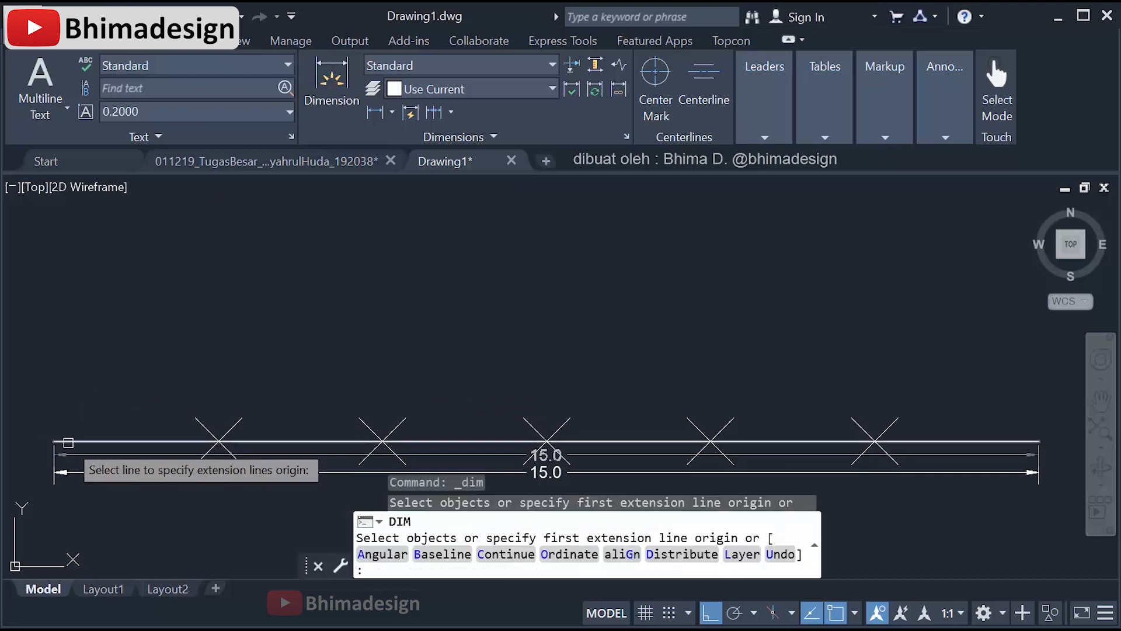
key("Return")
left_click(54, 437)
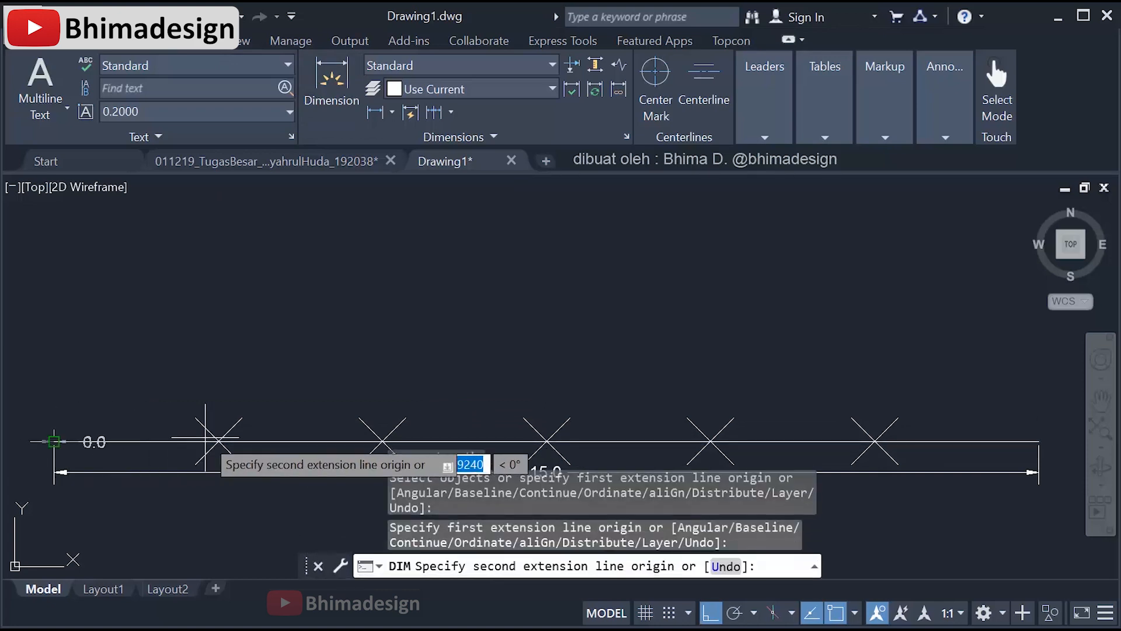
left_click(218, 440)
left_click(222, 386)
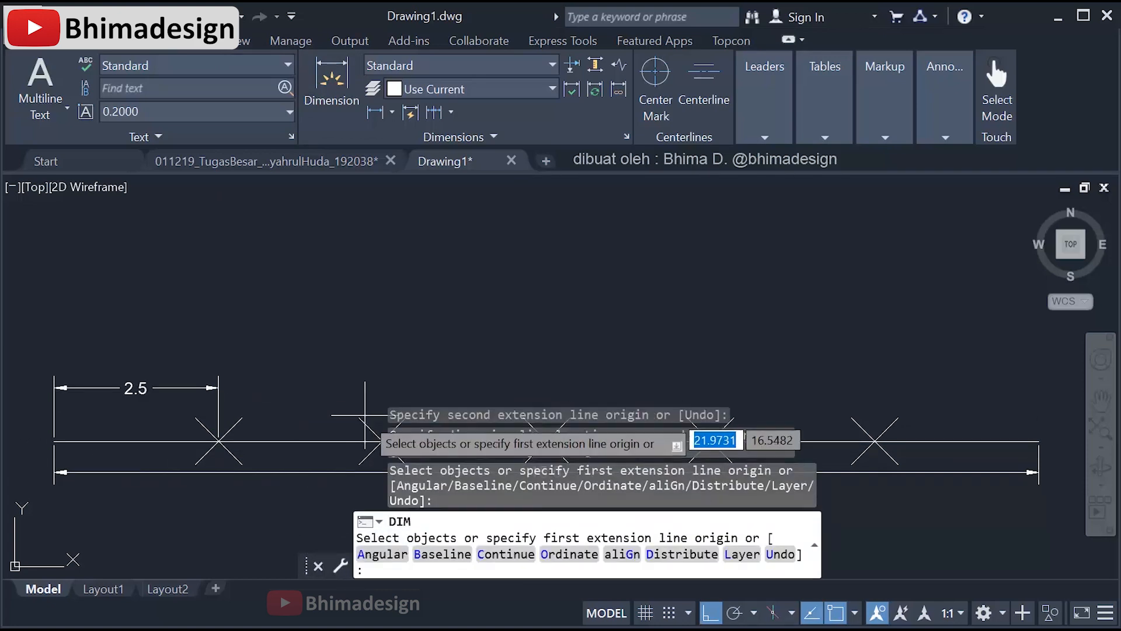
Step: Continue the dimension chain through the remaining four division points to the line's right end using Continue dimensions
left_click(433, 112)
left_click(383, 441)
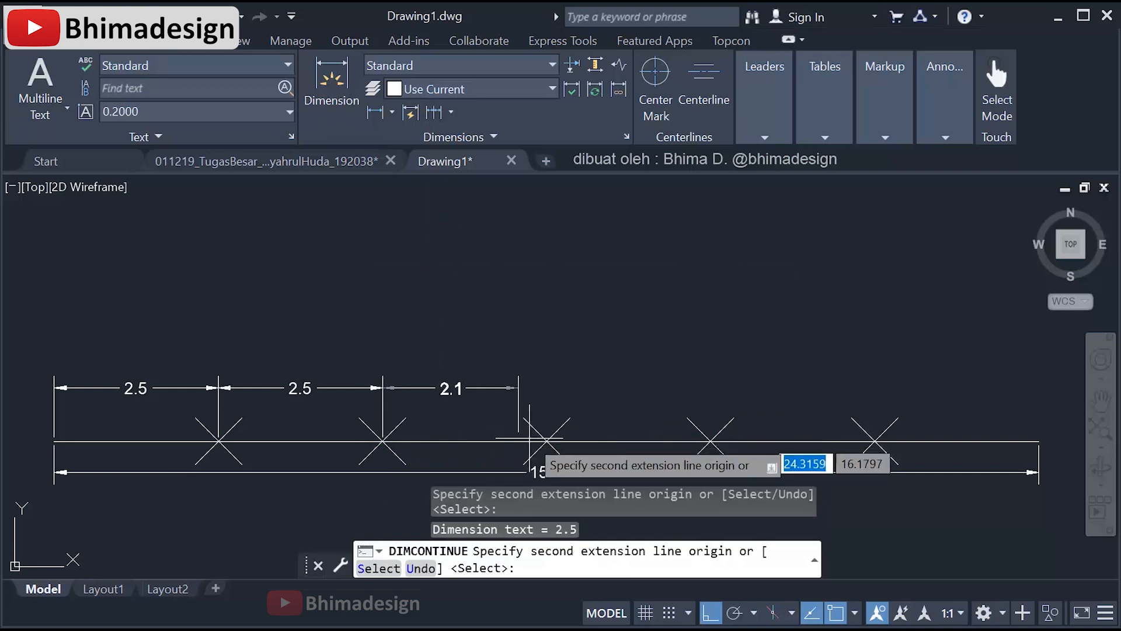
left_click(547, 441)
left_click(711, 441)
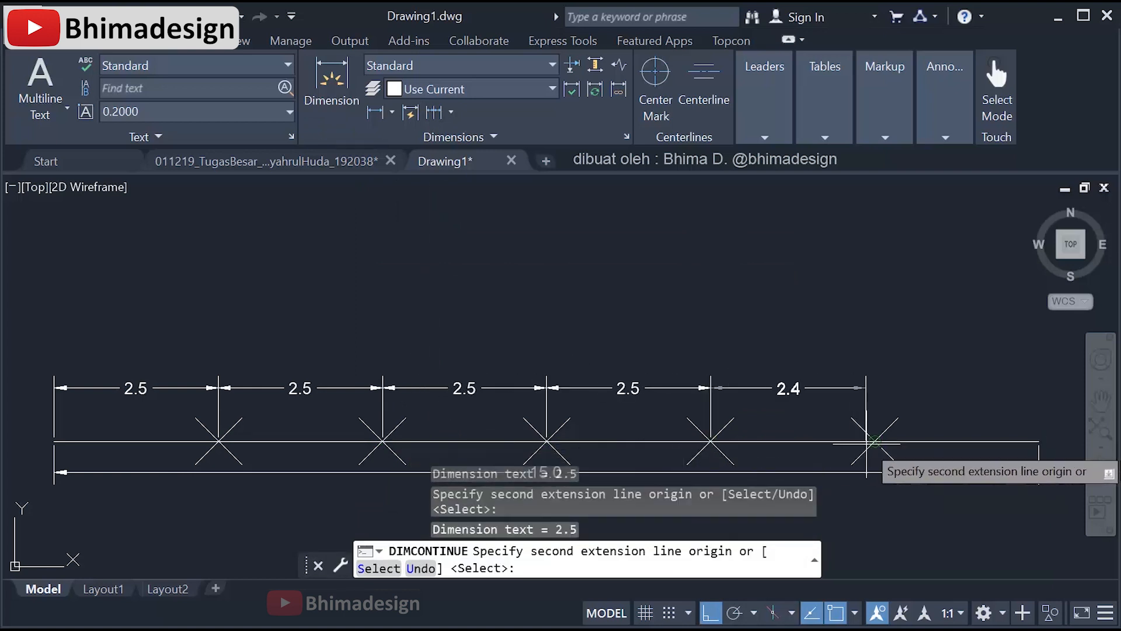
left_click(875, 441)
left_click(1039, 441)
middle_click_drag(971, 418, 962, 393)
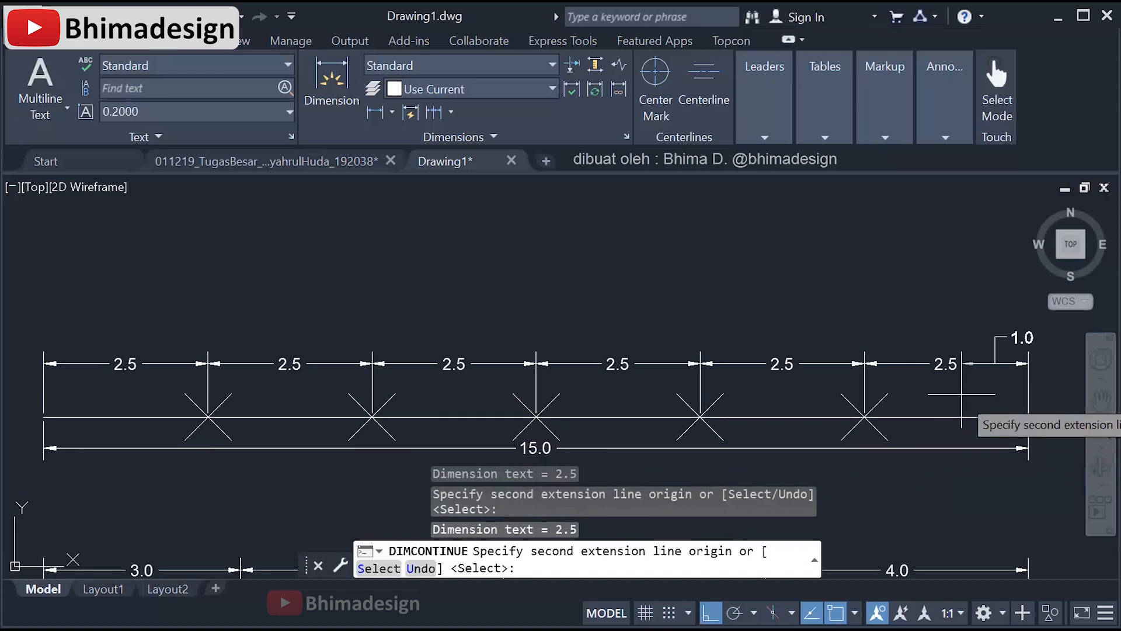
key("Return")
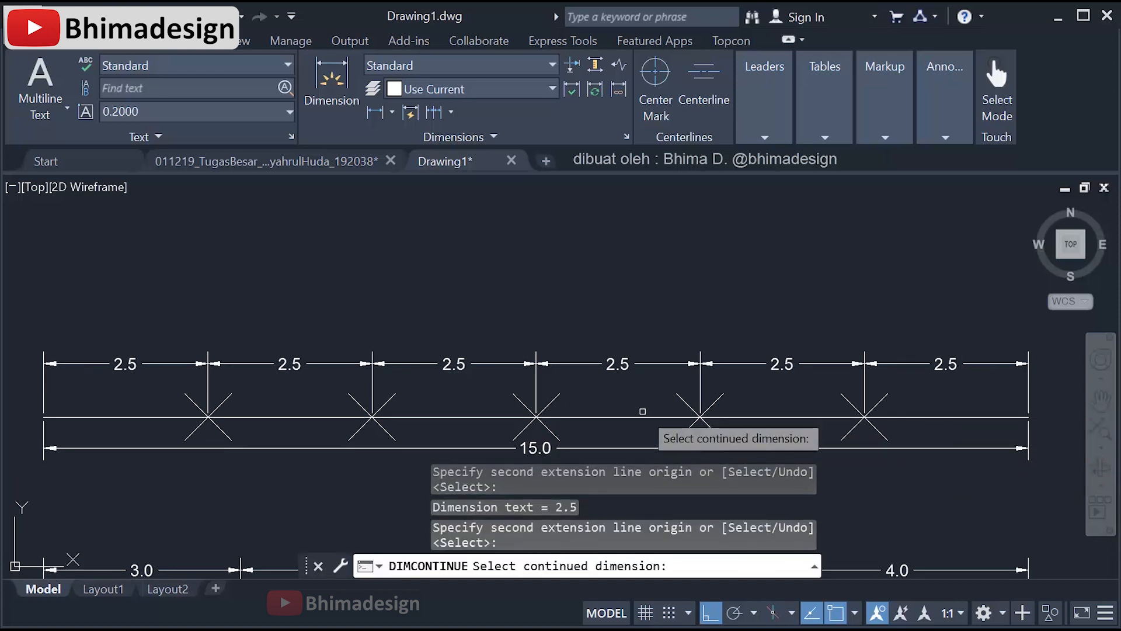
key("Escape")
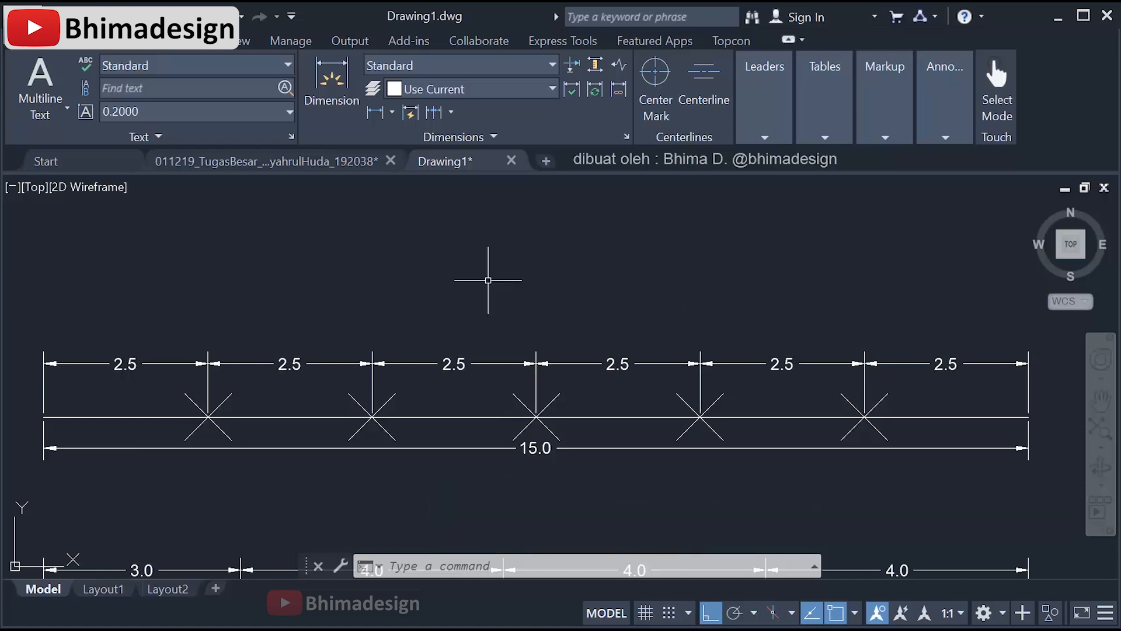
Step: Copy the six-segment line and its overall dimension straight up, above the segment dimensions
type("c")
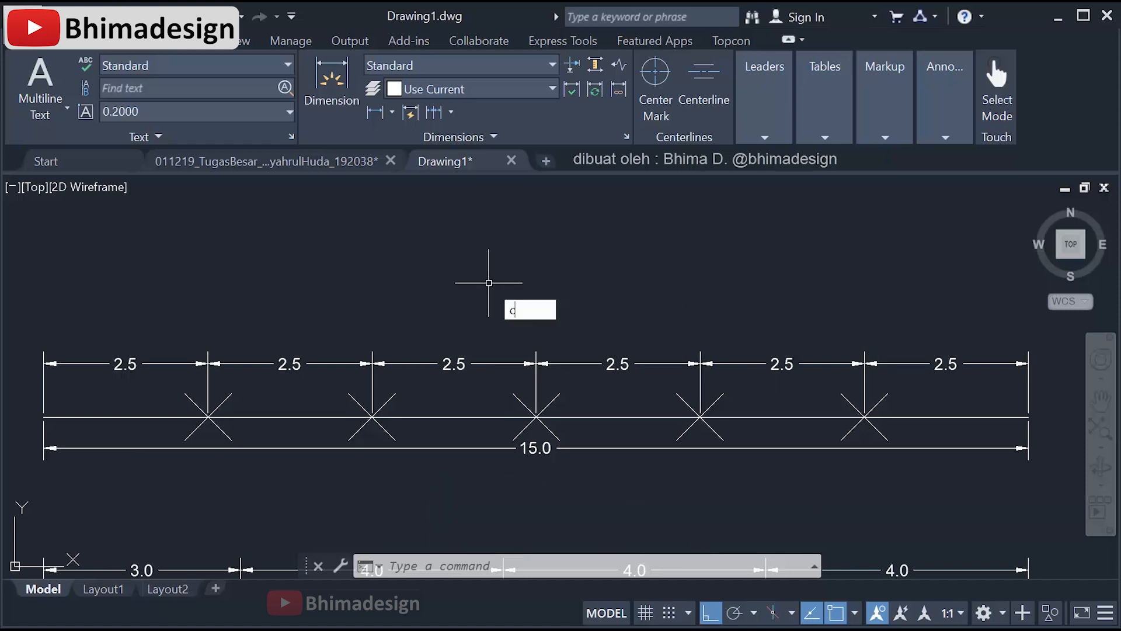
type("o")
key("Return")
left_click(447, 457)
left_click(423, 411)
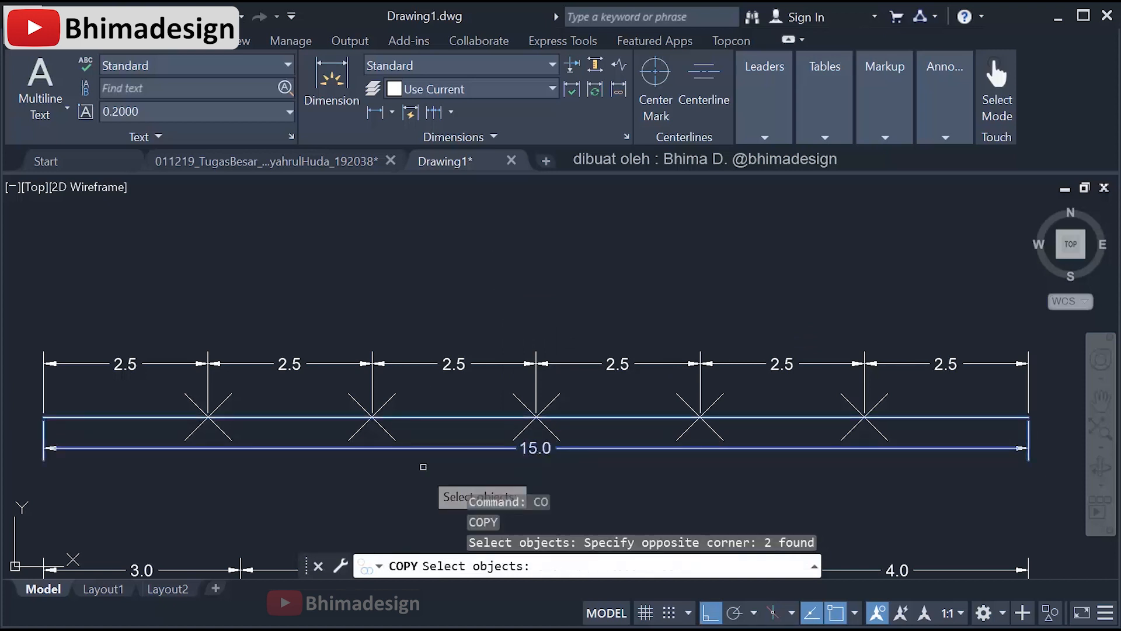
key("Return")
left_click(422, 464)
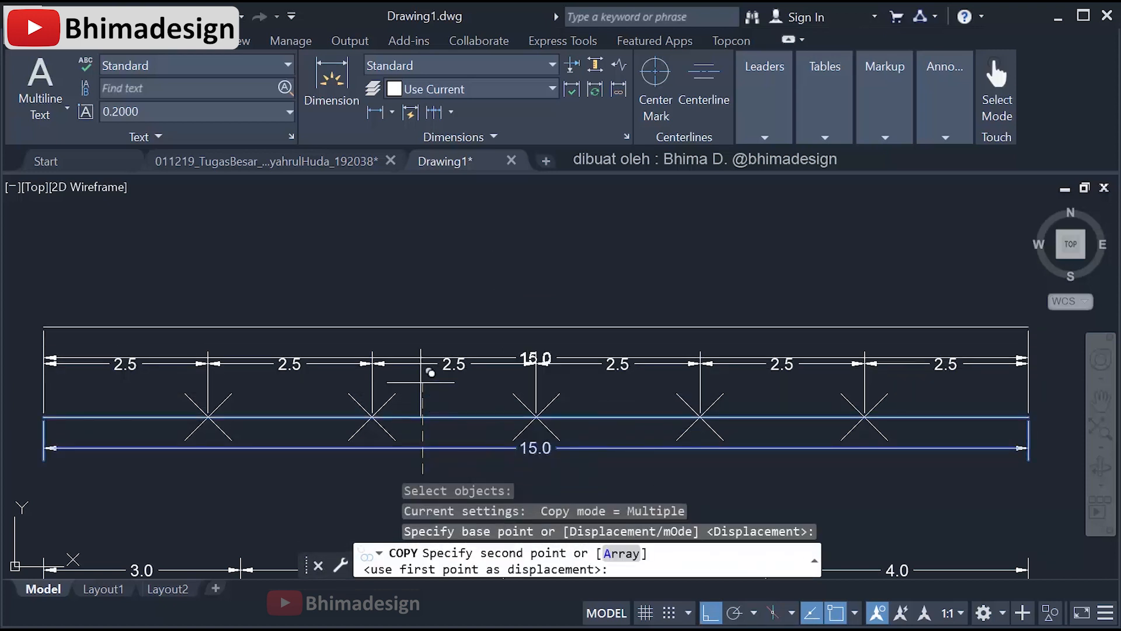
left_click(413, 324)
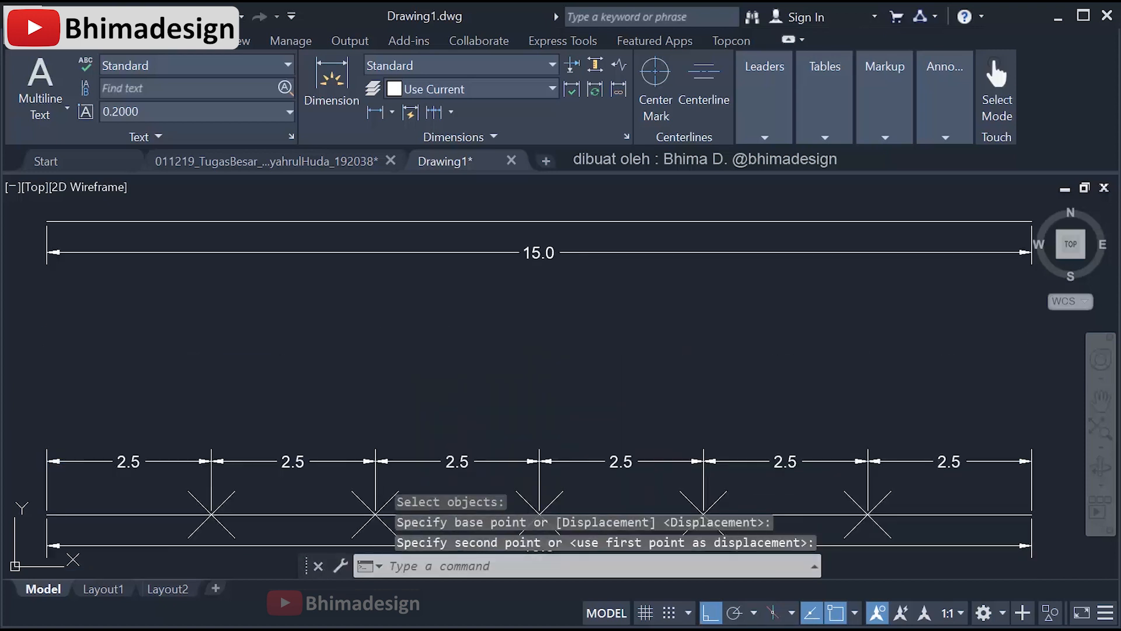
Step: Divide the new upper line into 10 equal segments using the DIVIDE command
middle_click_drag(408, 250, 410, 416)
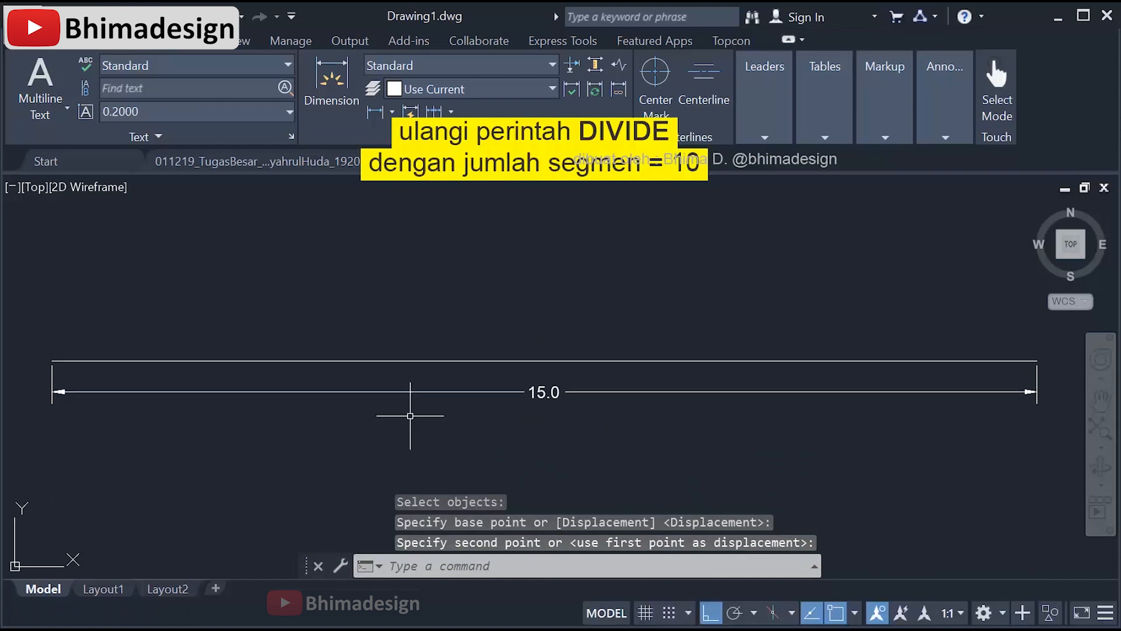
type("divide")
key("Return")
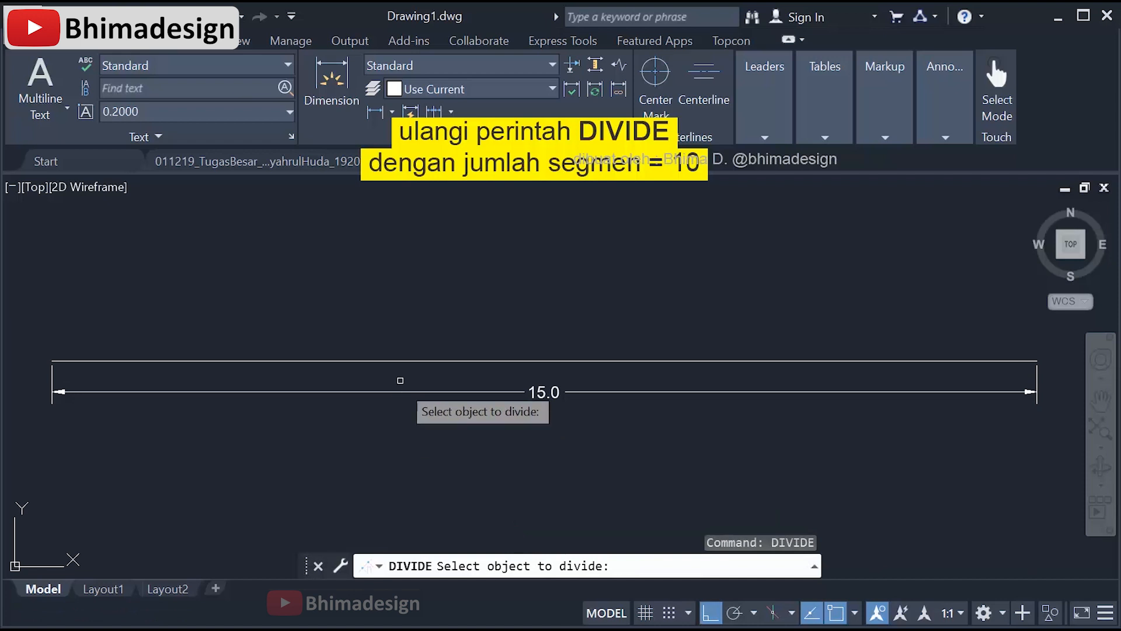
left_click(399, 362)
type("10")
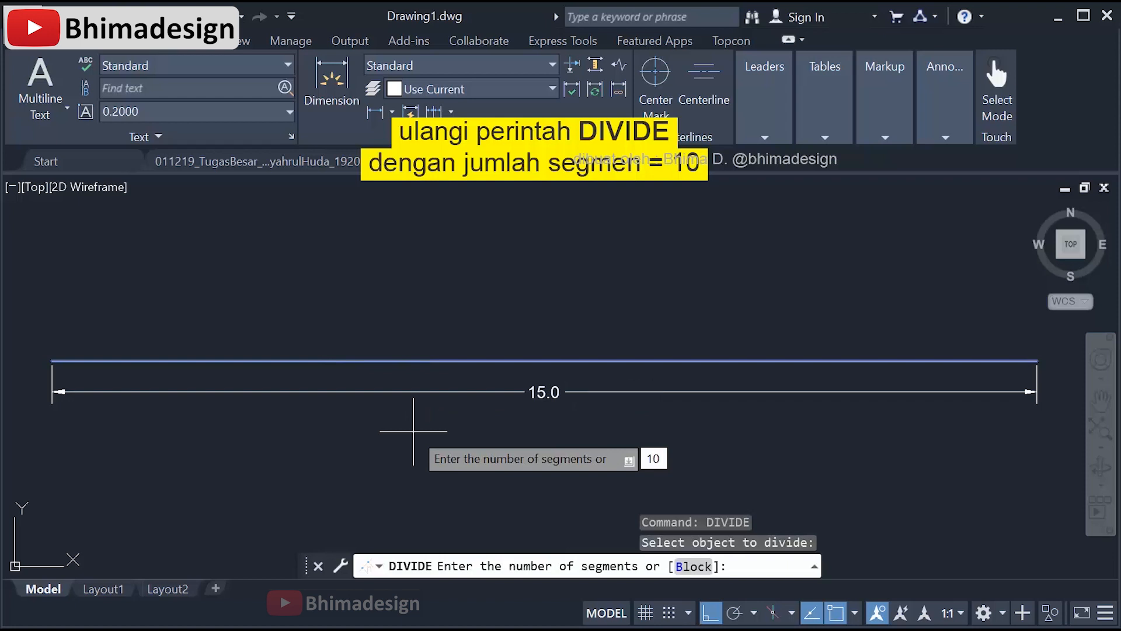
key("Return")
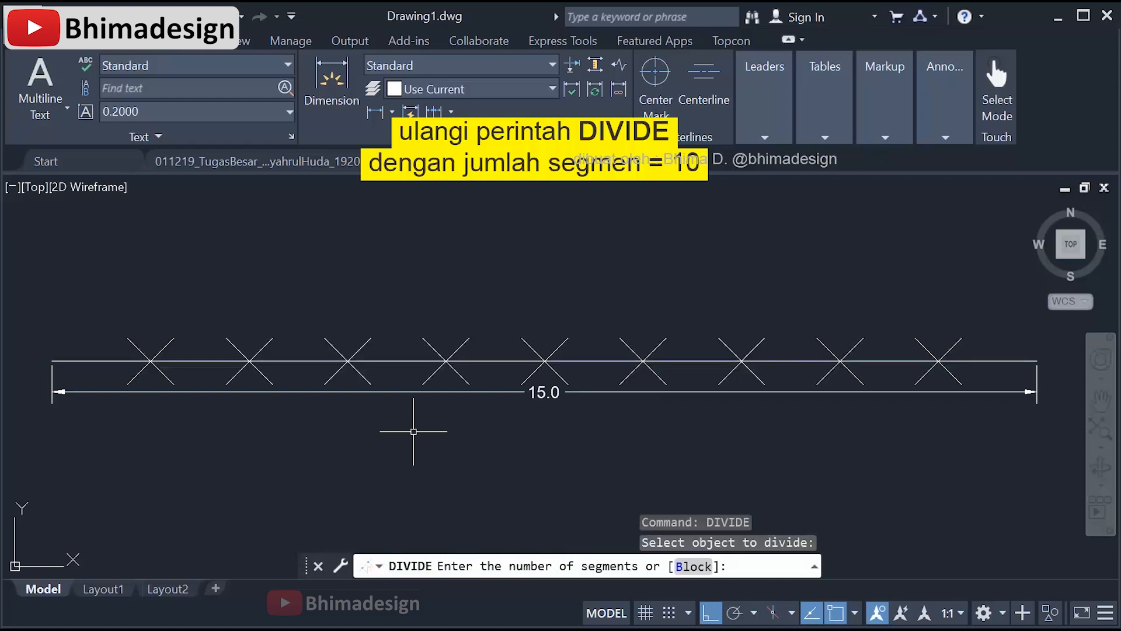
Step: Dimension the ten-segment line from its left end to the first division point, placing the dimension above the line
left_click(332, 82)
left_click(52, 361)
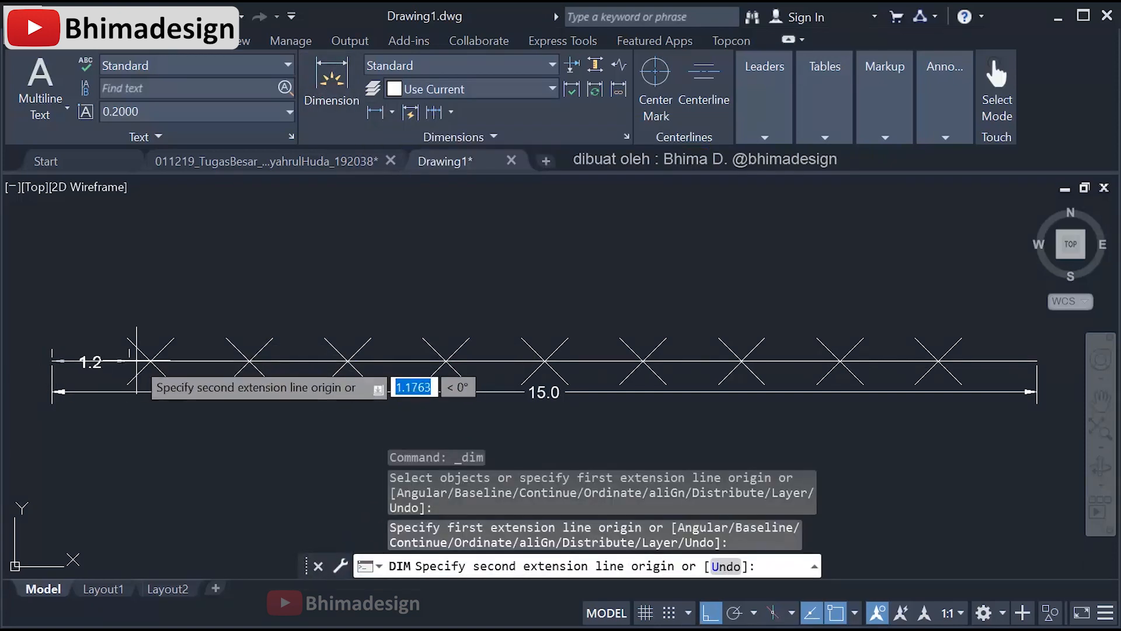
left_click(151, 361)
left_click(187, 302)
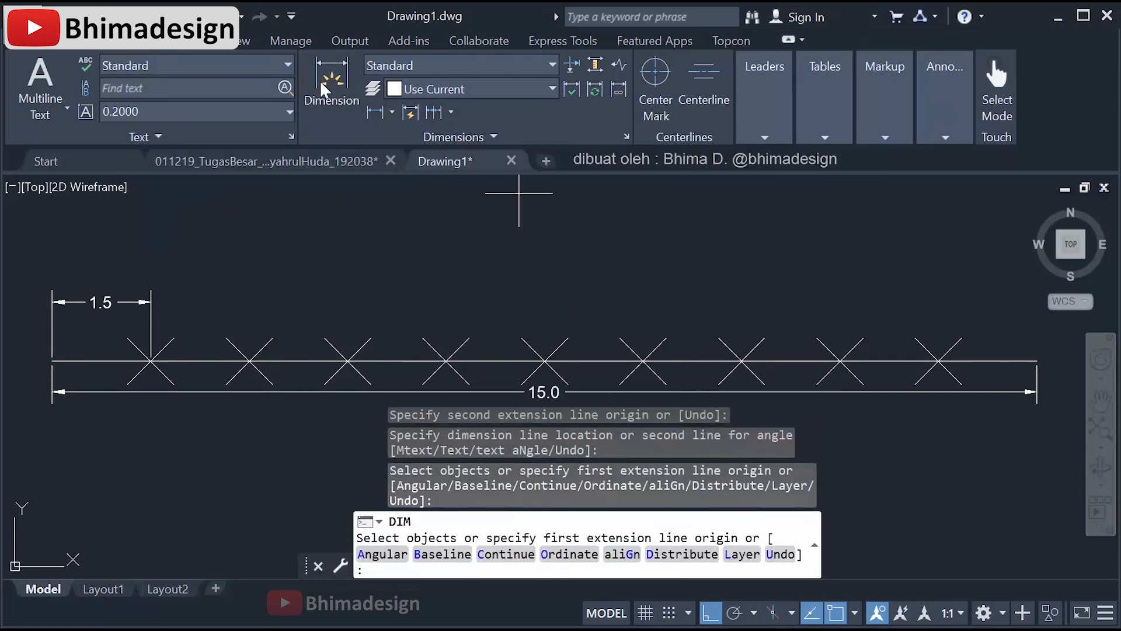
key("Escape")
Step: Add a linear dimension from the last division point to the ten-segment line's right end, placed above the line
left_click(376, 113)
left_click(938, 361)
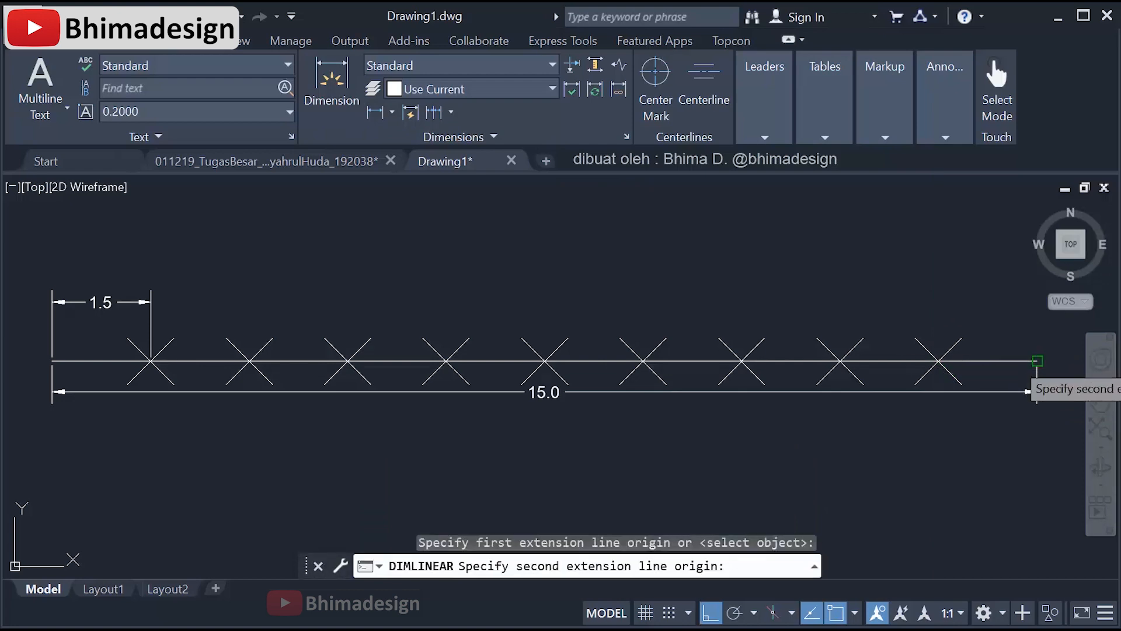
left_click(1037, 361)
left_click(993, 315)
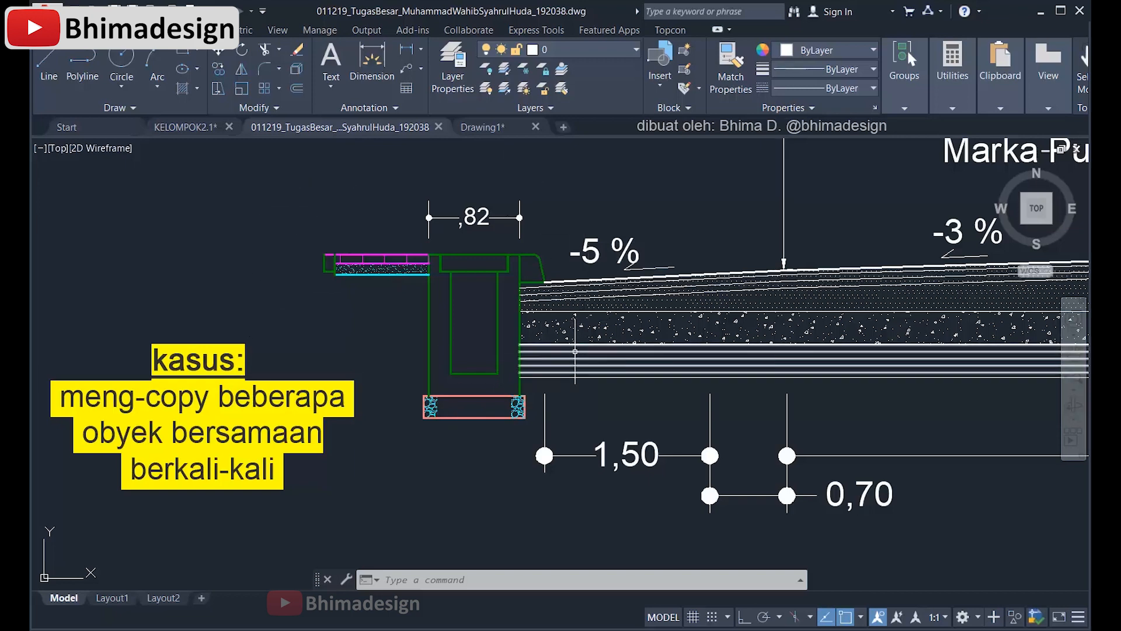
Step: Examine the left ends of the road cross-sections on the drawing sheets to find where the drainage channel and sidewalk are missing
scroll(523, 207, "down", 2)
scroll(523, 207, "down", 3)
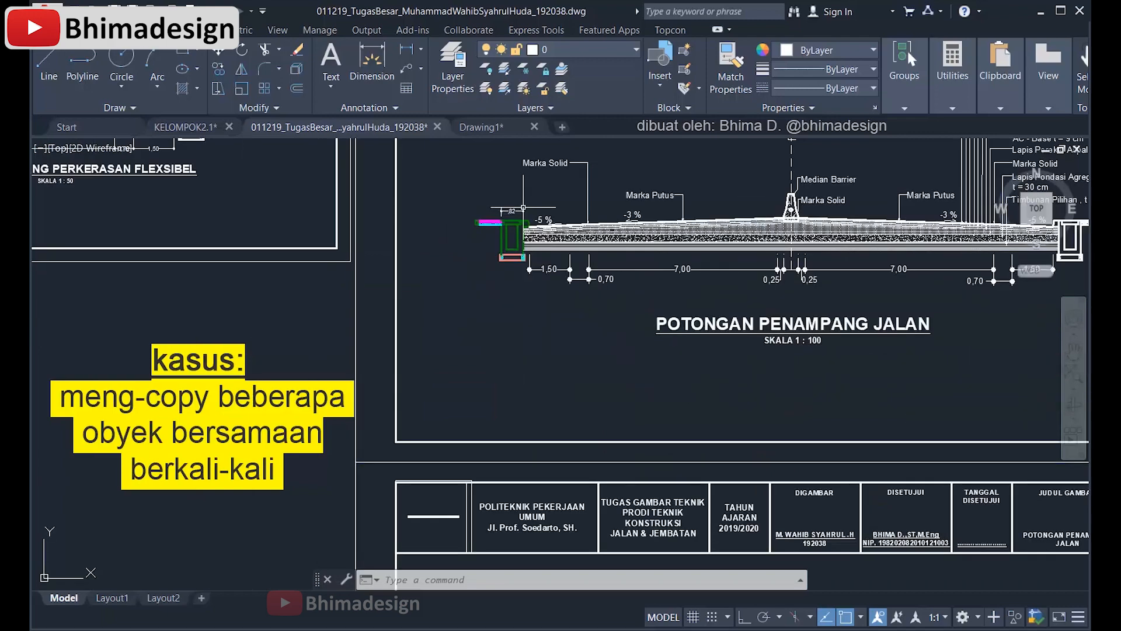
middle_click_drag(527, 462, 510, 85)
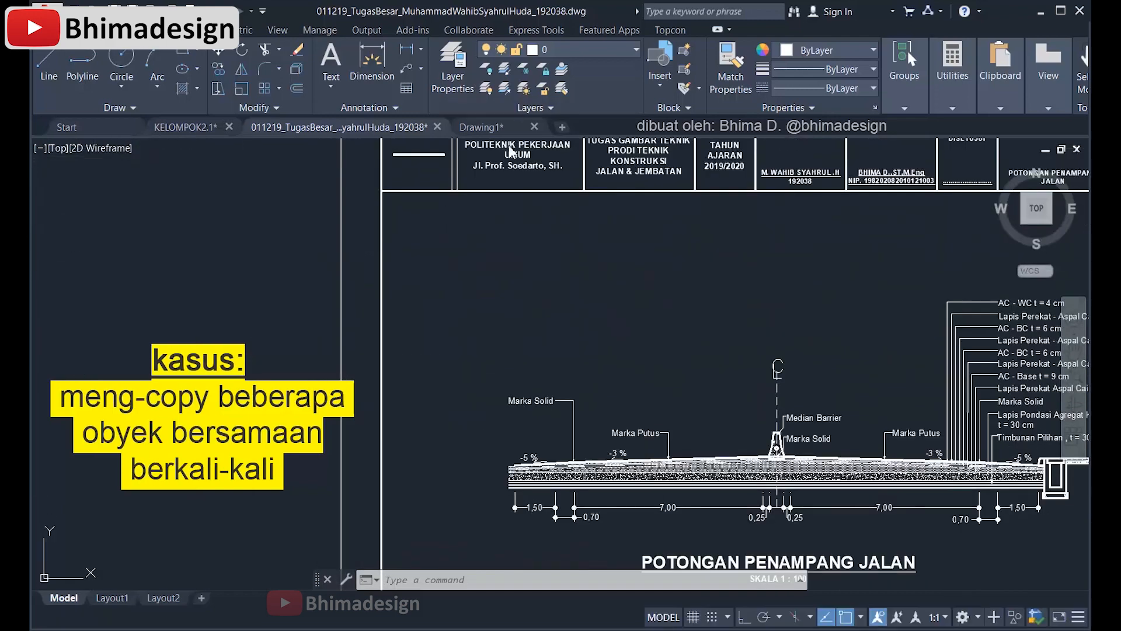
middle_click_drag(502, 504, 501, 416)
scroll(482, 408, "up", 2)
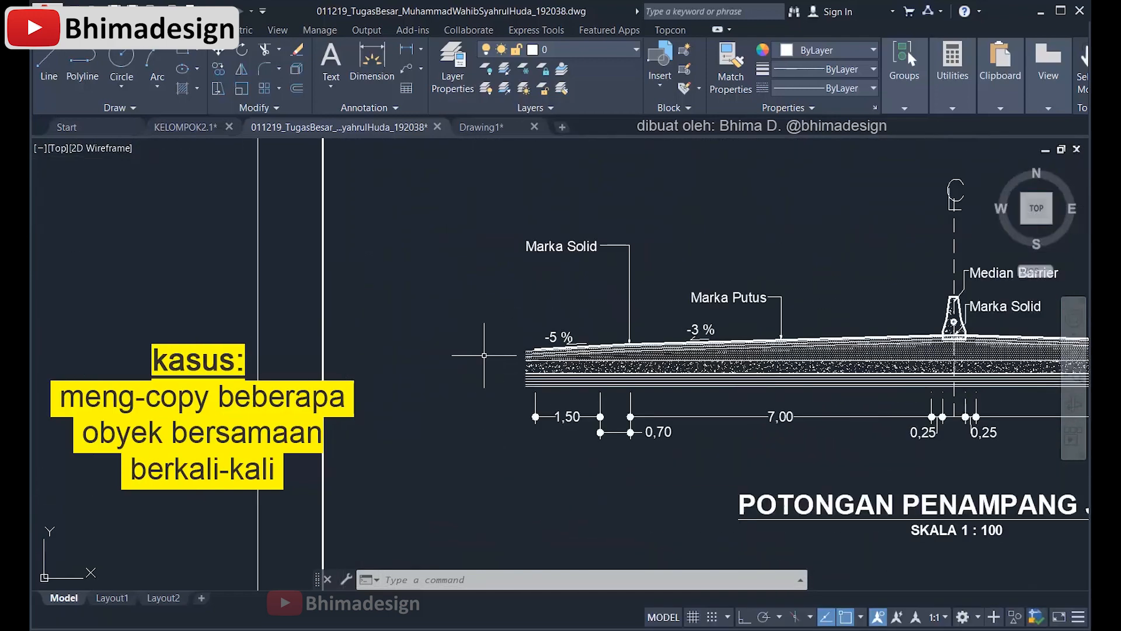
scroll(500, 359, "down", 2)
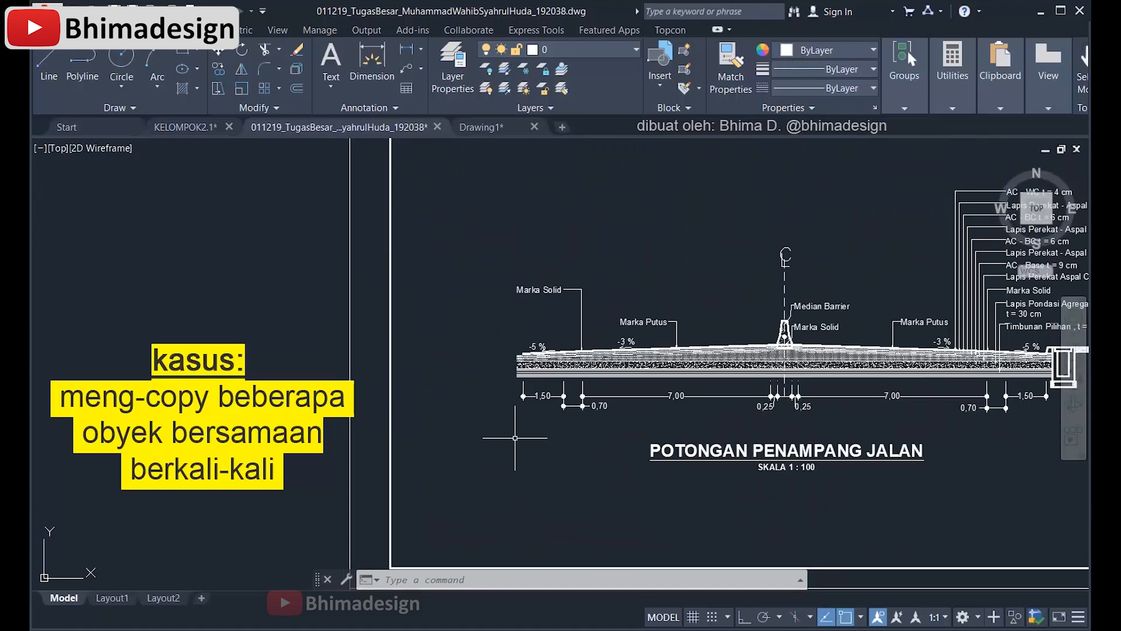
middle_click_drag(515, 438, 516, 182)
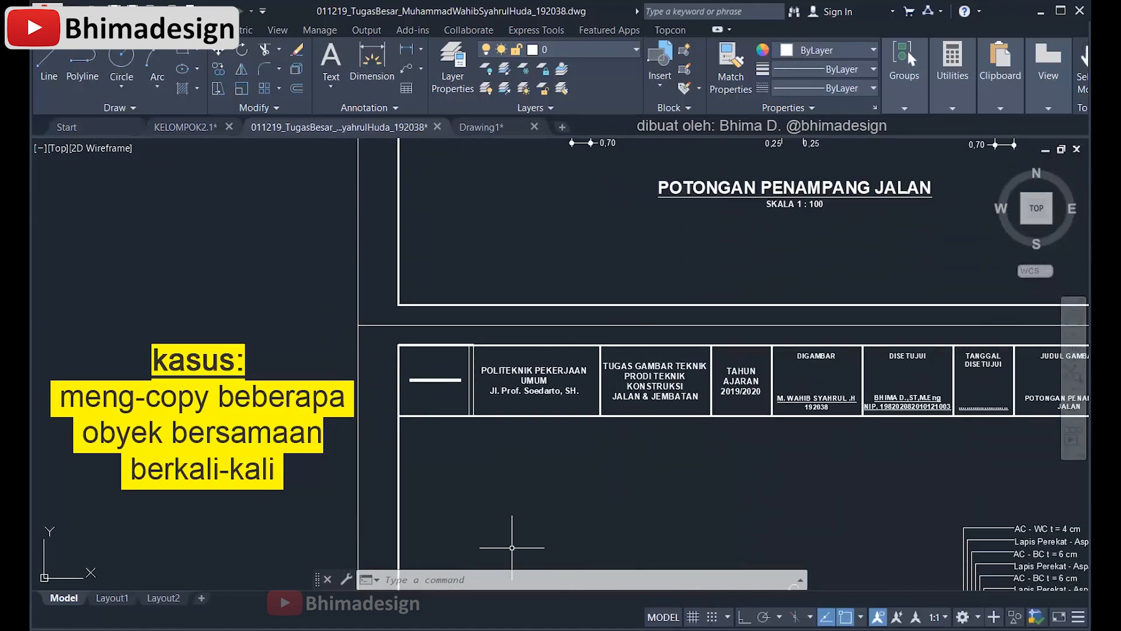
middle_click_drag(503, 463, 506, 212)
scroll(506, 365, "down", 2)
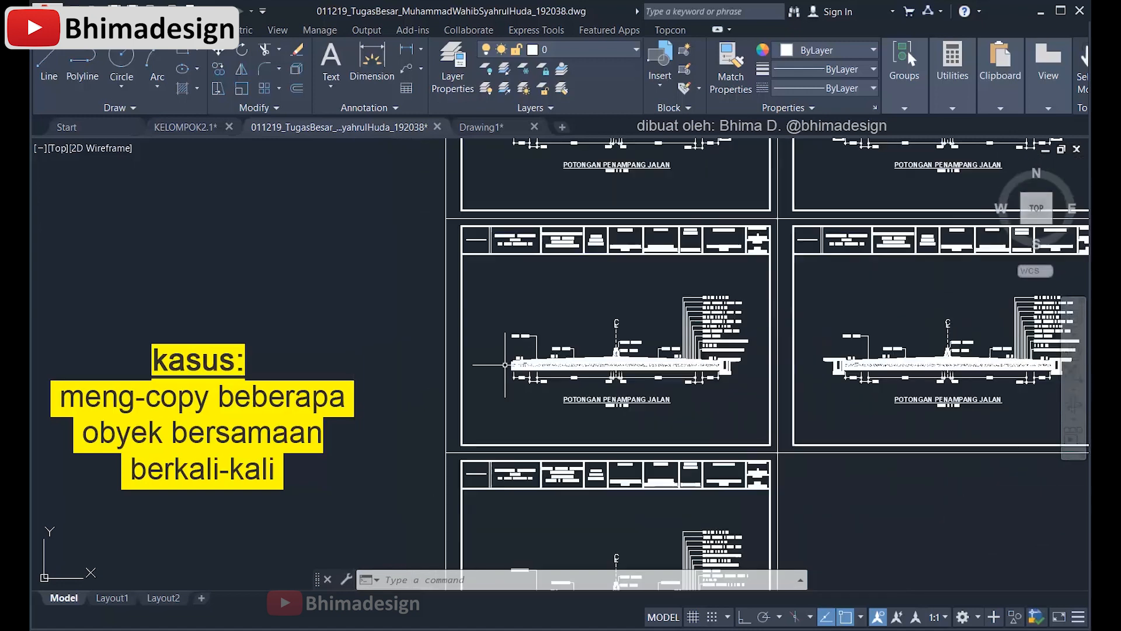
Step: Examine the road sections missing their left drainage channel and the existing coloured channel with sidewalk that serves as the source
middle_click_drag(515, 474, 536, 277)
scroll(523, 426, "up", 3)
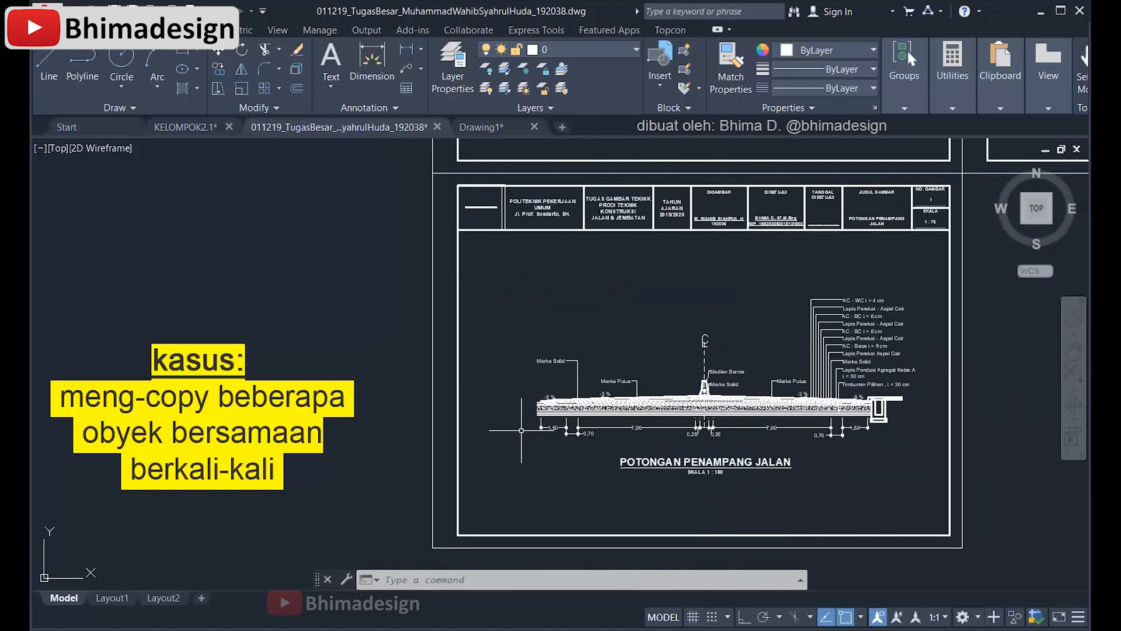
scroll(524, 426, "up", 3)
scroll(513, 501, "down", 4)
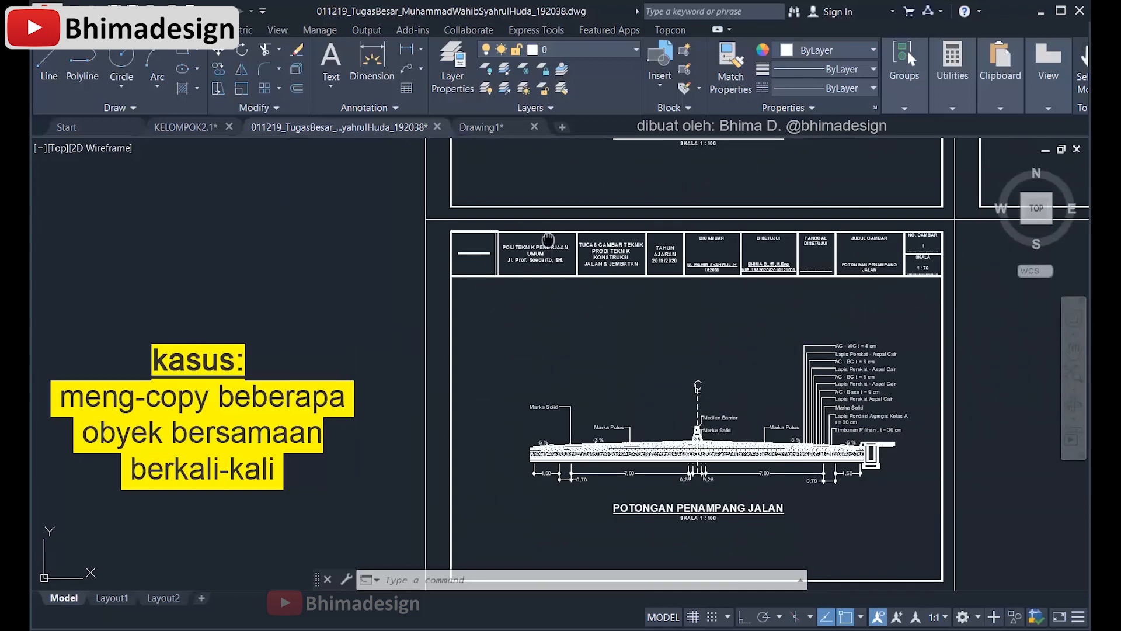
mouse_move(548, 239)
middle_mouse_down()
mouse_move(546, 473)
mouse_move(487, 300)
mouse_move(475, 538)
middle_mouse_up()
scroll(438, 312, "up", 6)
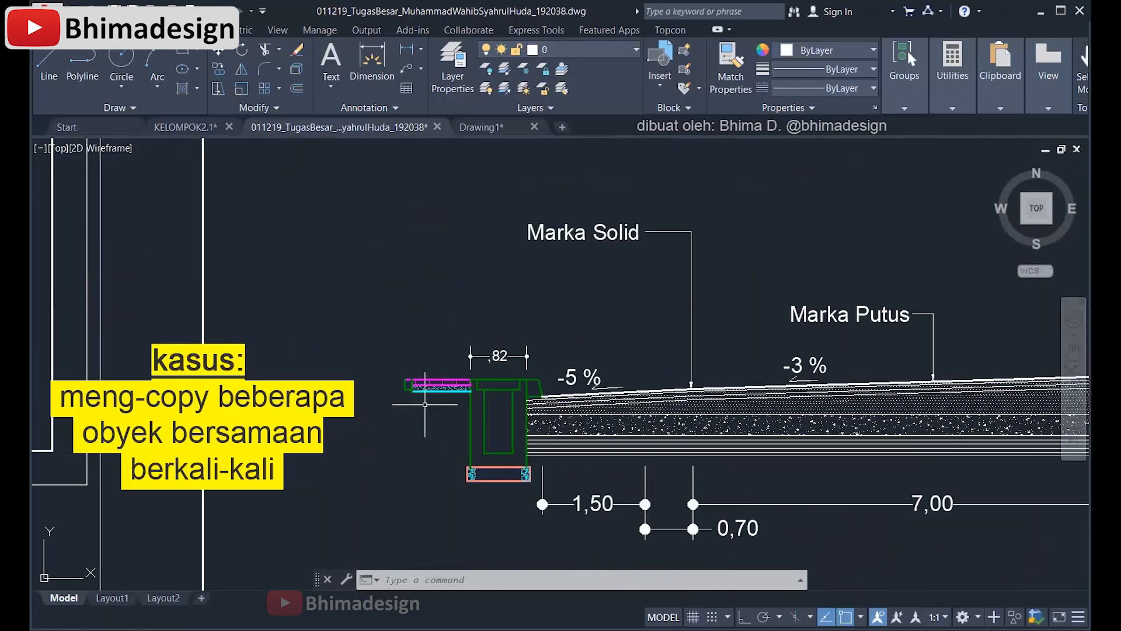
scroll(455, 467, "up", 2)
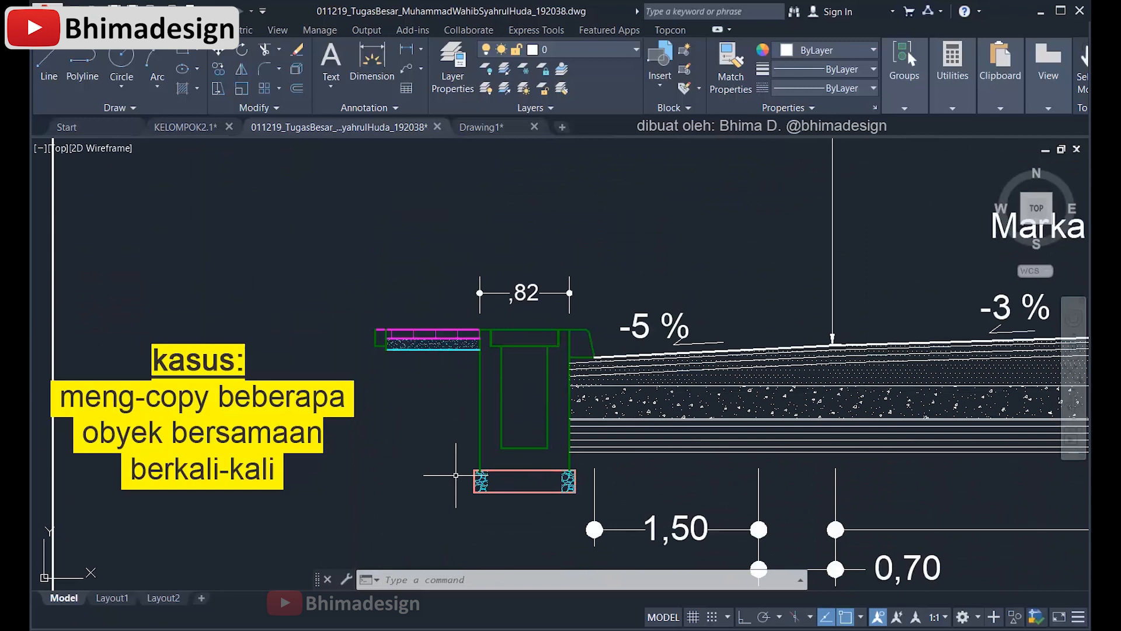
scroll(455, 475, "up", 2)
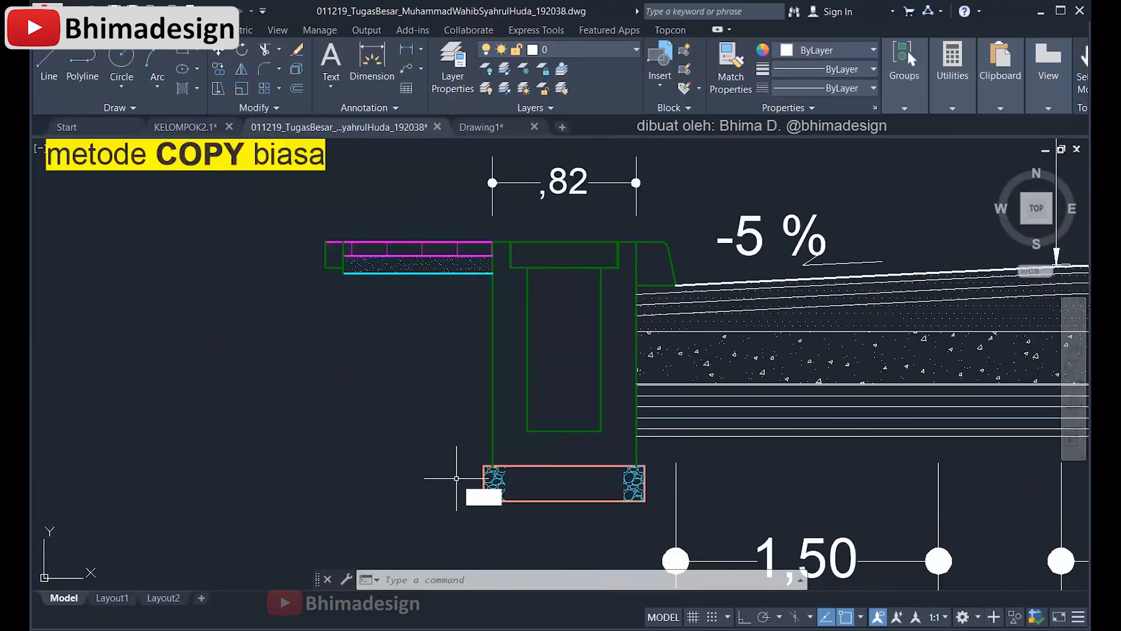
Step: Copy the coloured drainage channel and sidewalk, based at the kerb's lower-right corner, to the left pavement edge of the first section below
type("co")
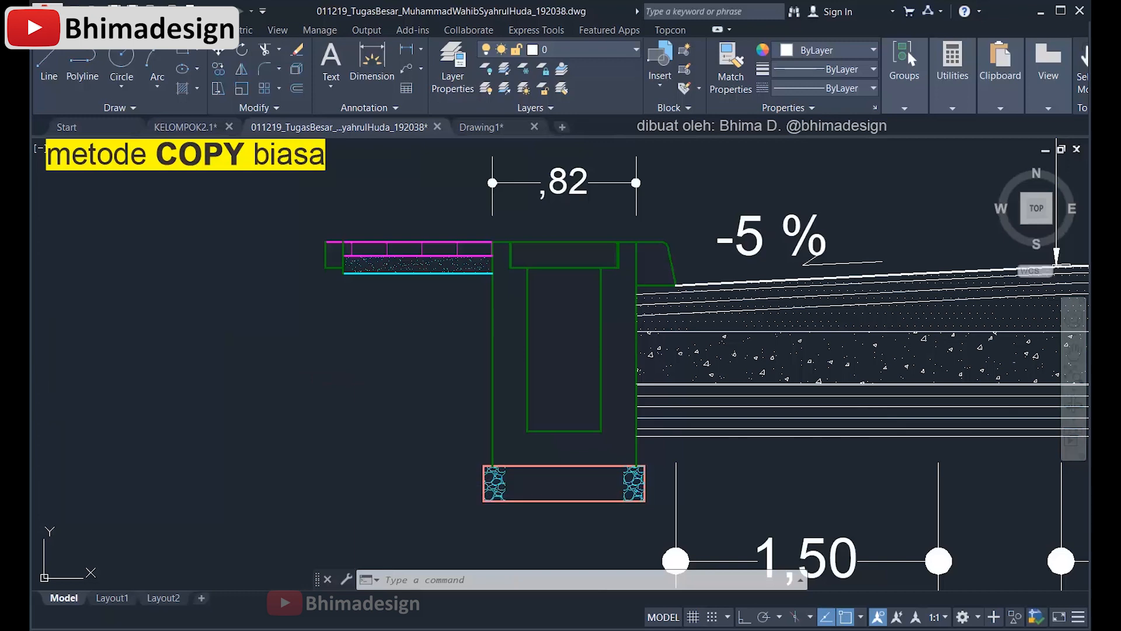
key("Return")
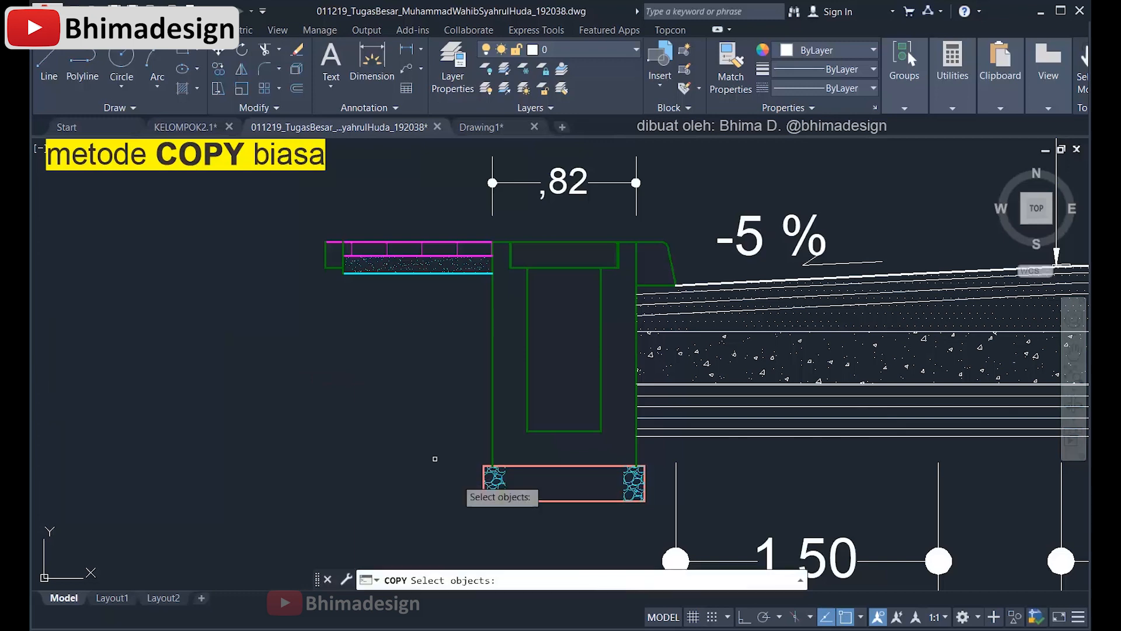
left_click(291, 219)
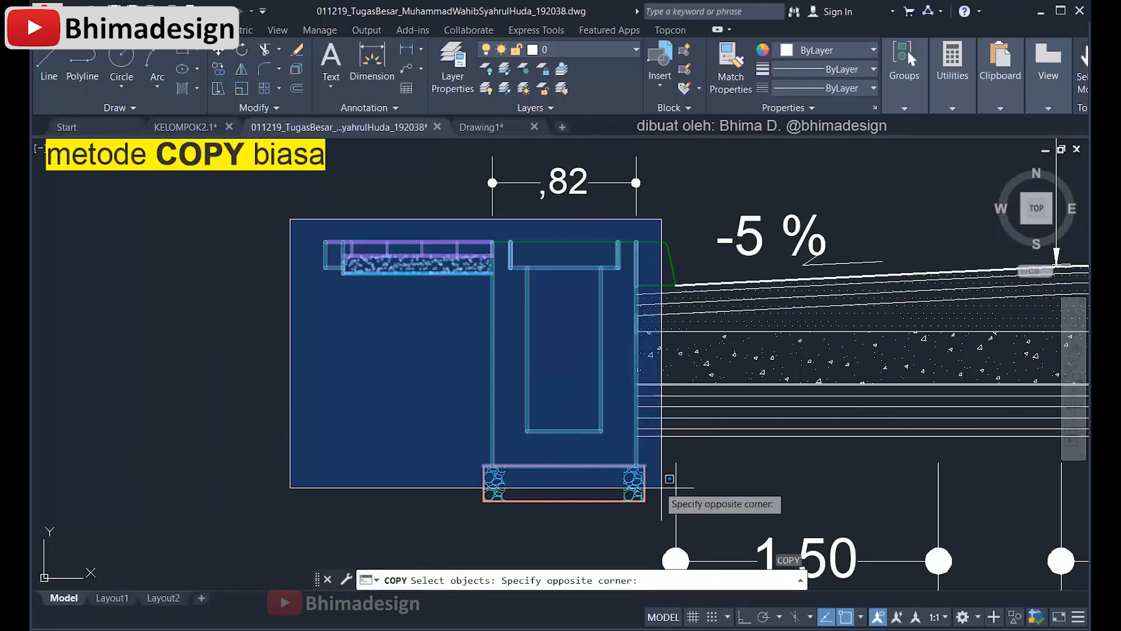
left_click(699, 510)
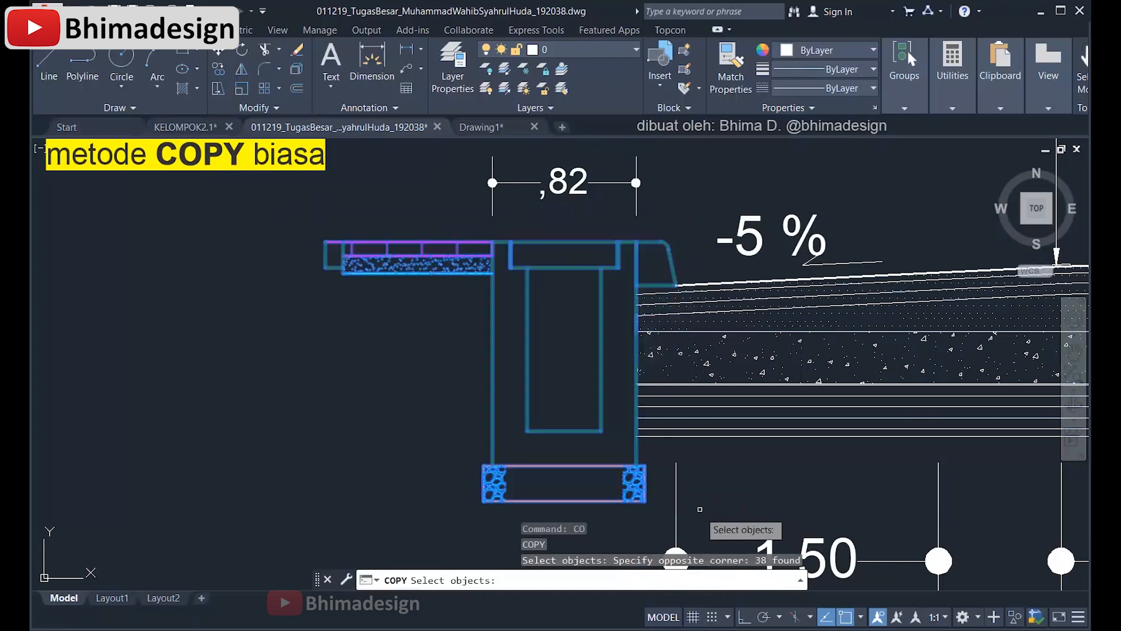
key("Return")
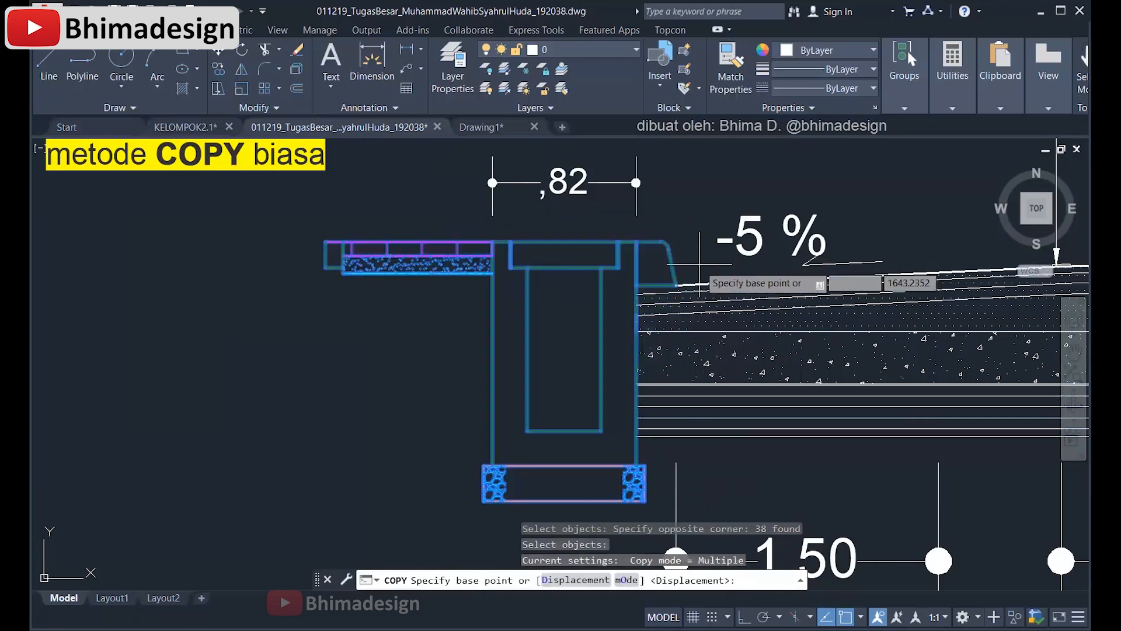
left_click(676, 284)
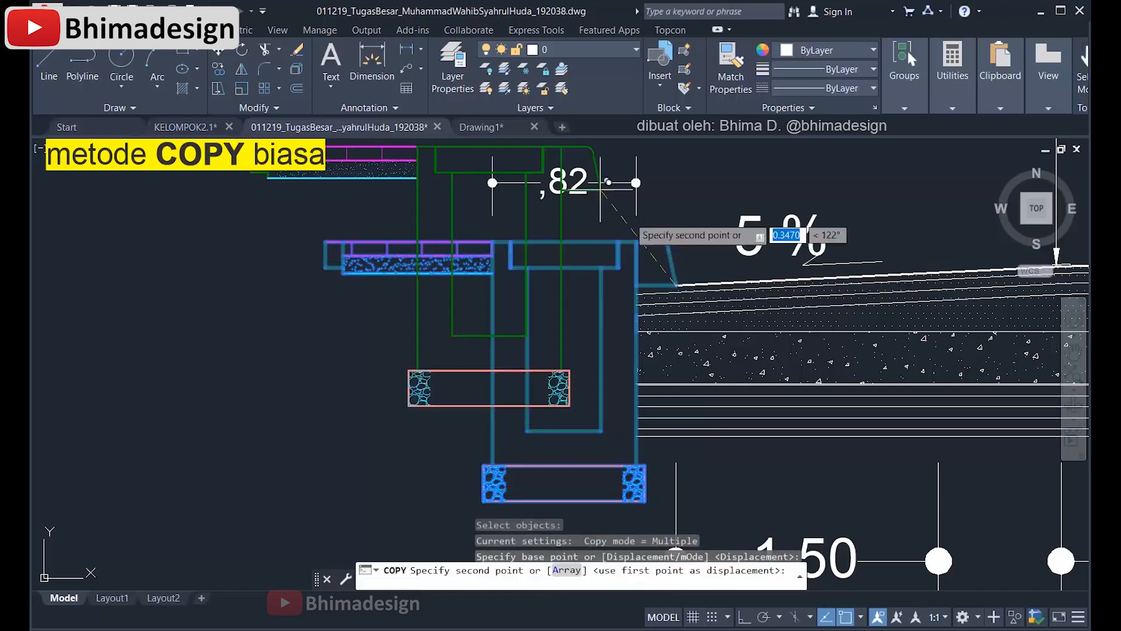
scroll(601, 182, "down", 6)
scroll(631, 301, "up", 4)
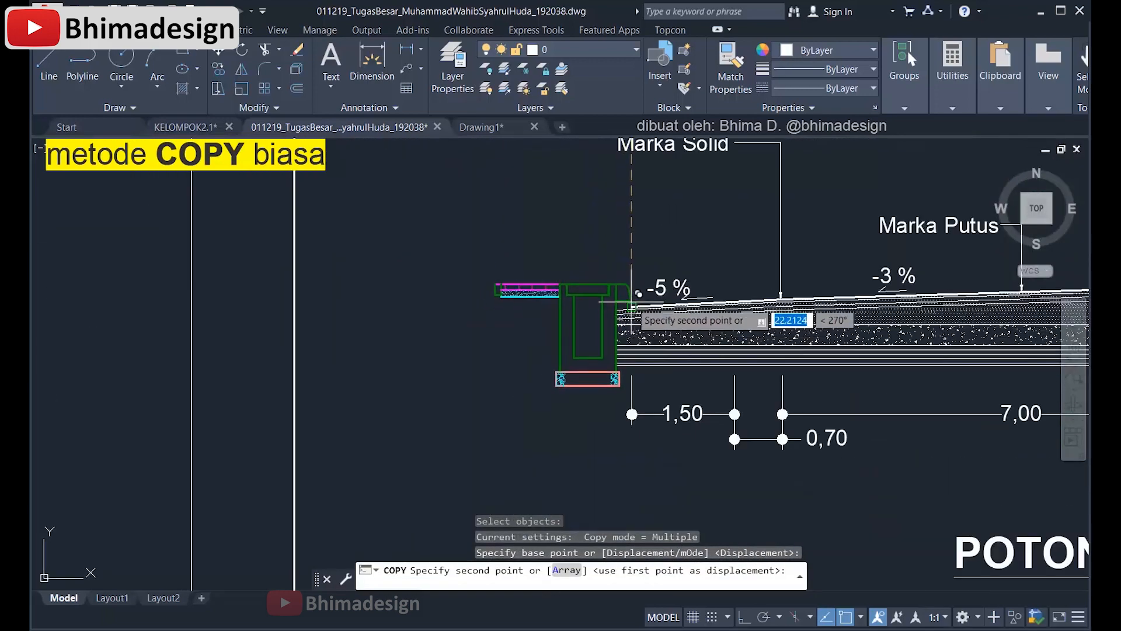
left_click(632, 305)
Step: Place another copy of the channel and sidewalk at the left pavement edge of the second section below the original
middle_click_drag(637, 502, 601, 175)
middle_click_drag(580, 586, 559, 153)
middle_click_drag(556, 500, 569, 205)
middle_click_drag(585, 389, 595, 140)
left_click(604, 402)
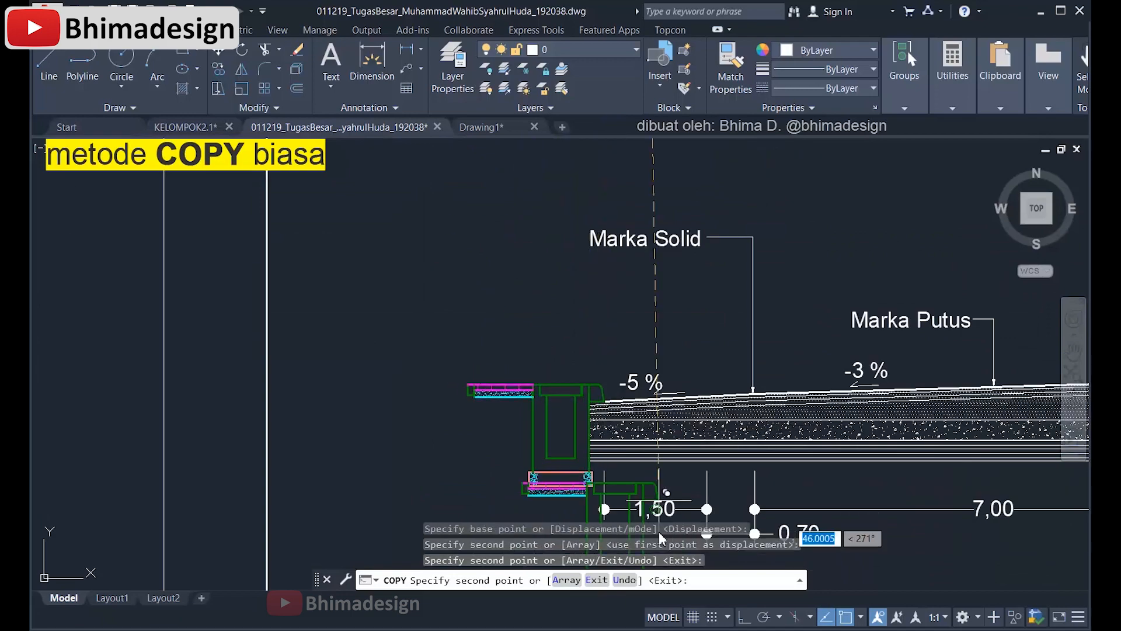
Step: Place a third copy of the channel and sidewalk at the lowest section's left pavement edge and finish copying
middle_click_drag(659, 533, 658, 188)
scroll(608, 298, "down", 5)
middle_click_drag(614, 429, 613, 190)
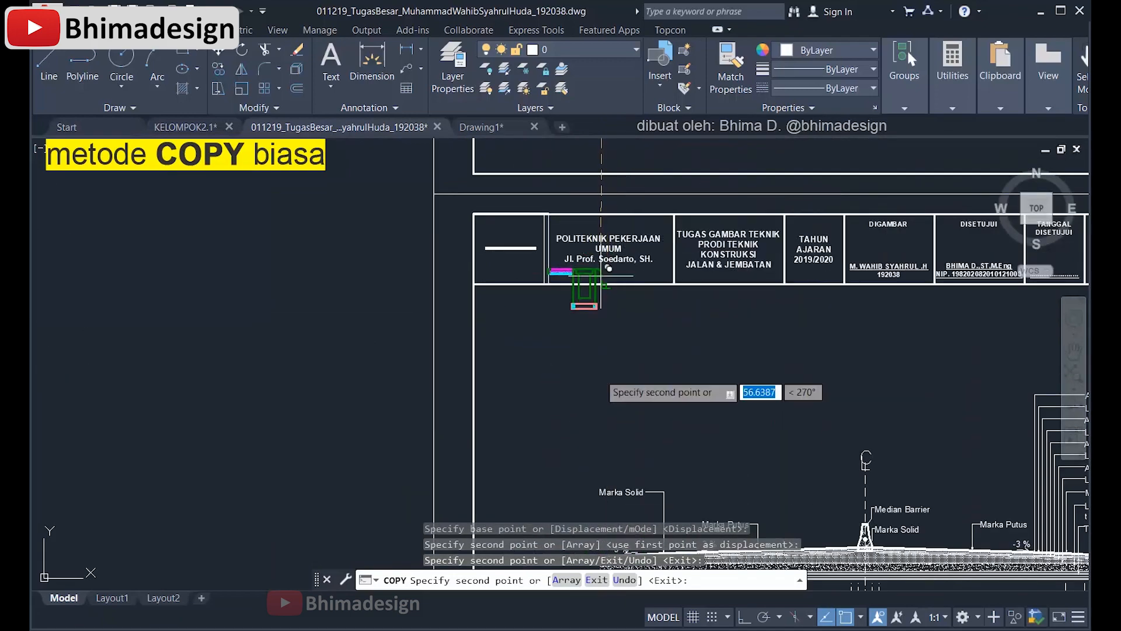
middle_click_drag(601, 408, 602, 231)
scroll(611, 391, "up", 5)
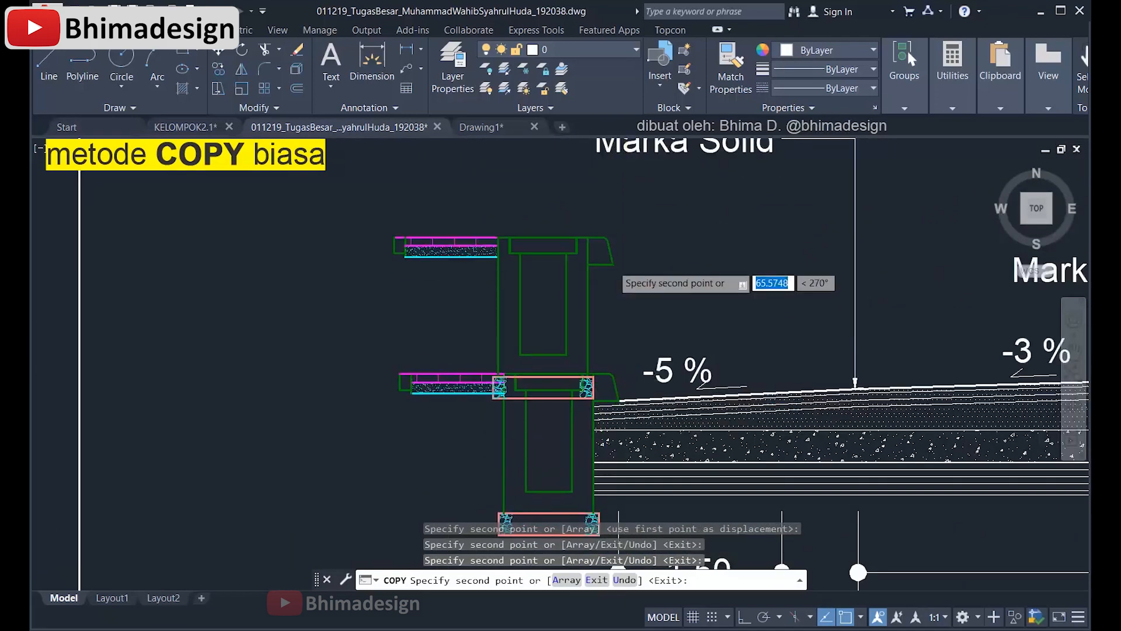
scroll(619, 257, "down", 6)
scroll(620, 255, "up", 2)
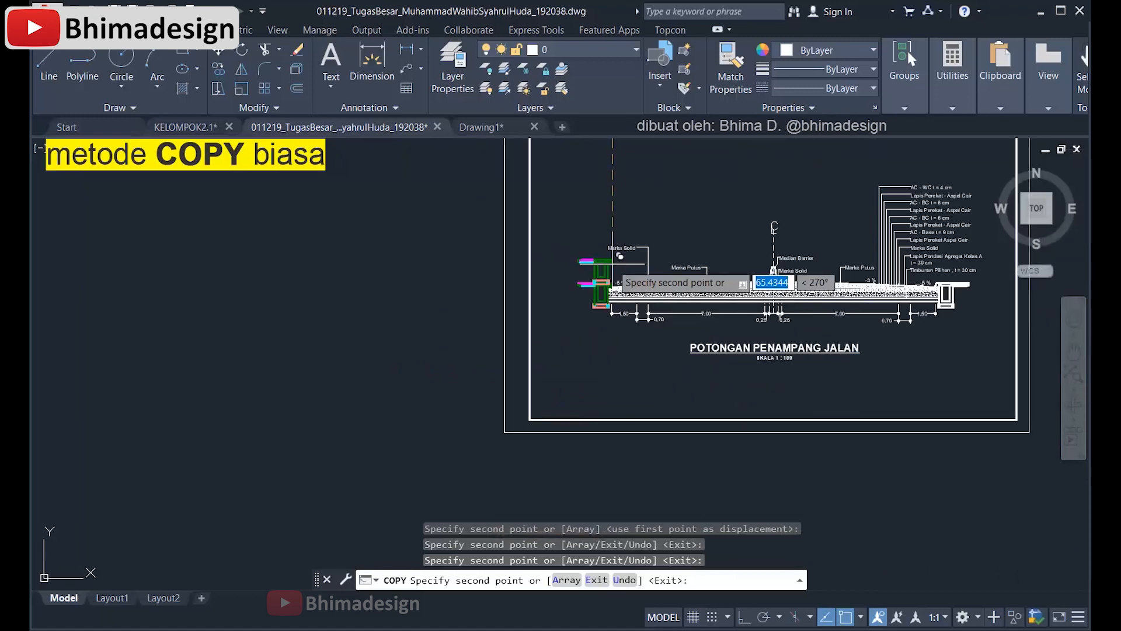
mouse_move(620, 256)
middle_mouse_down()
mouse_move(579, 452)
mouse_move(531, 250)
mouse_move(529, 455)
middle_mouse_up()
key("Return")
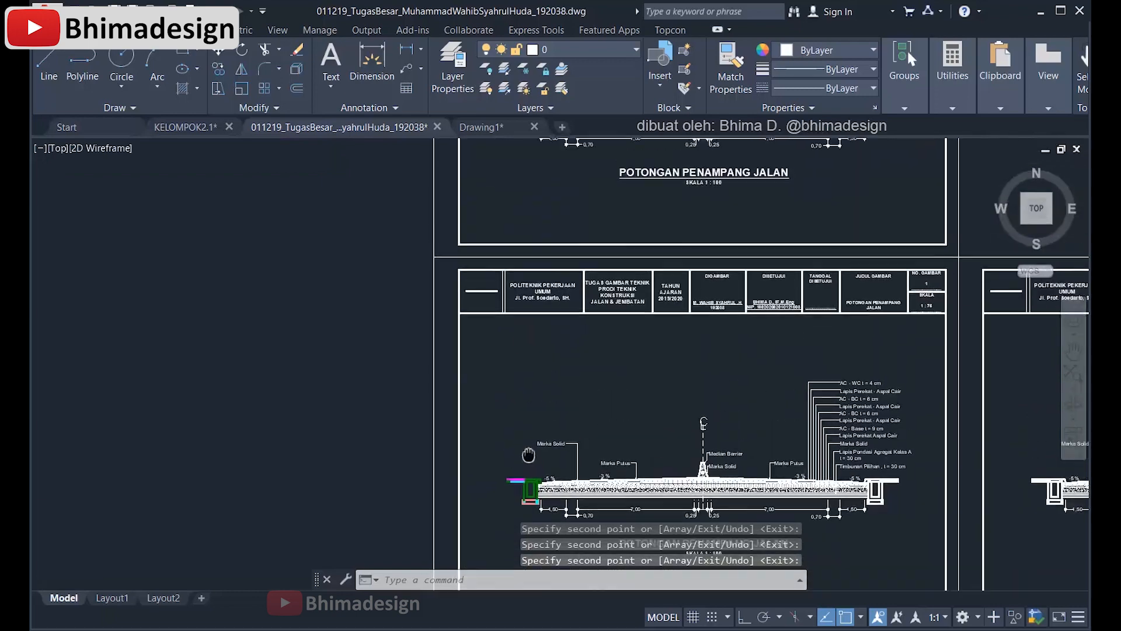
Step: Inspect the original drainage channel and its width dimension
middle_click_drag(523, 141, 518, 438)
scroll(518, 436, "up", 10)
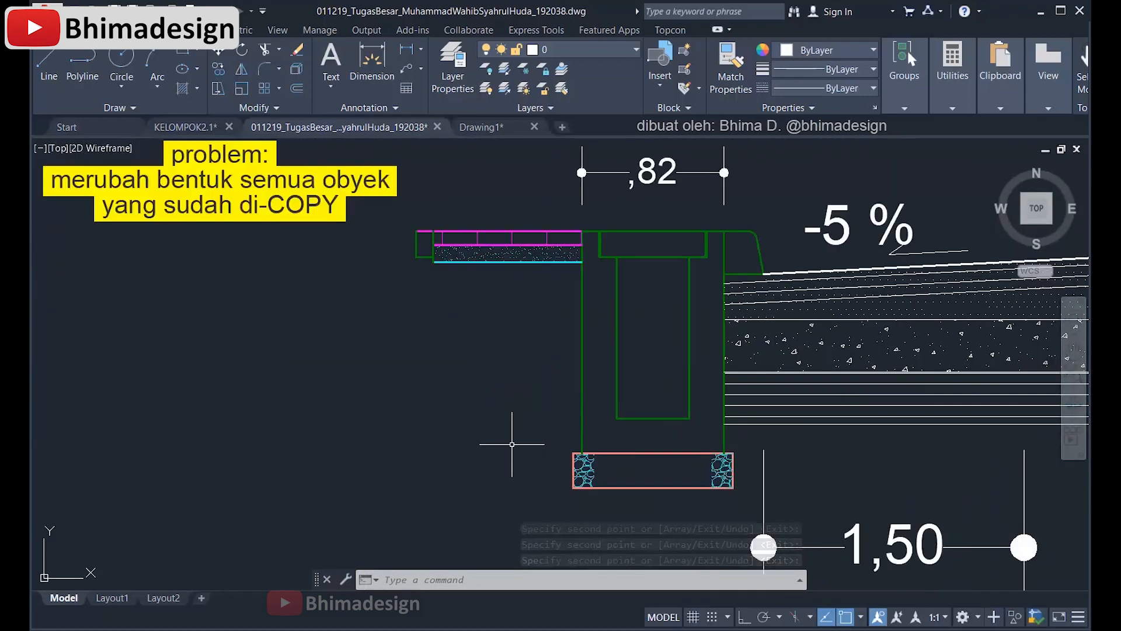
left_click(642, 192)
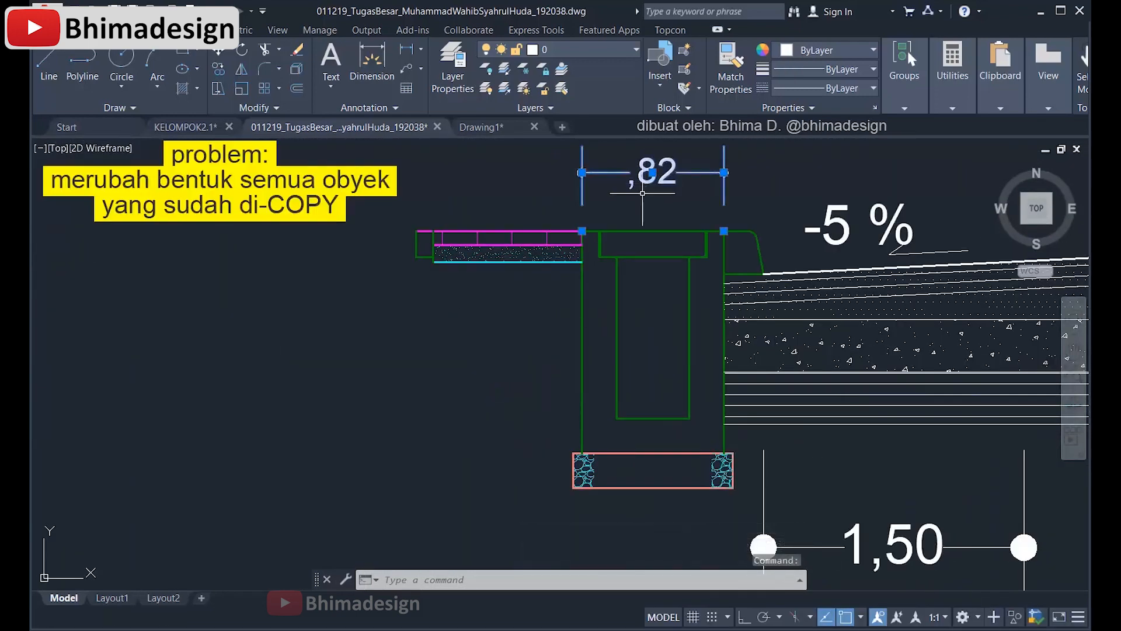
key("Escape")
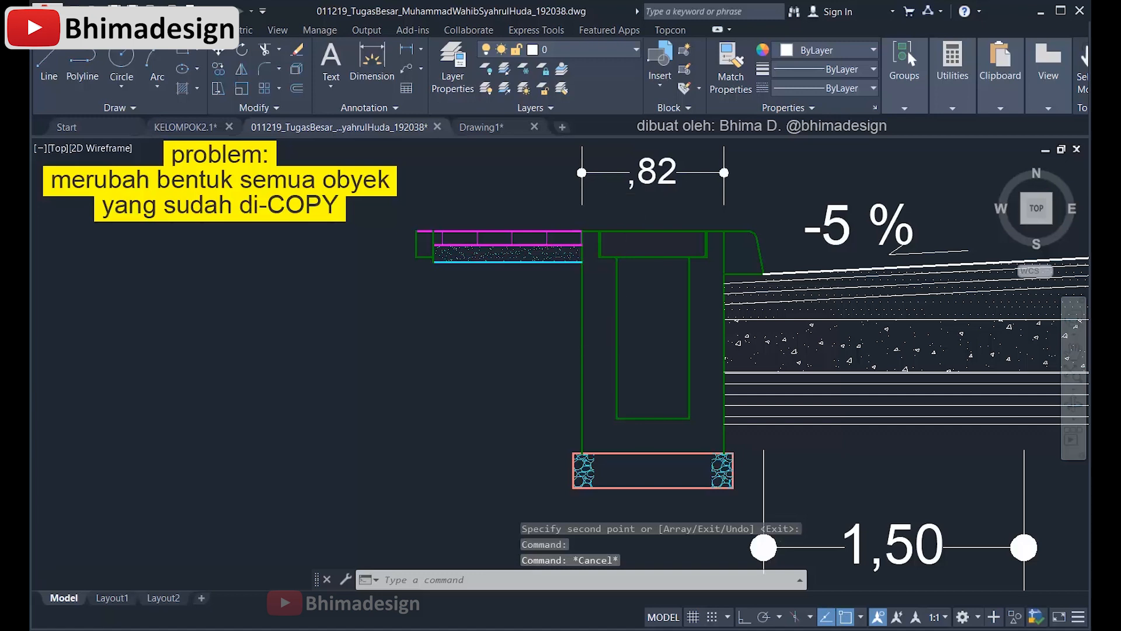
scroll(614, 352, "down", 2)
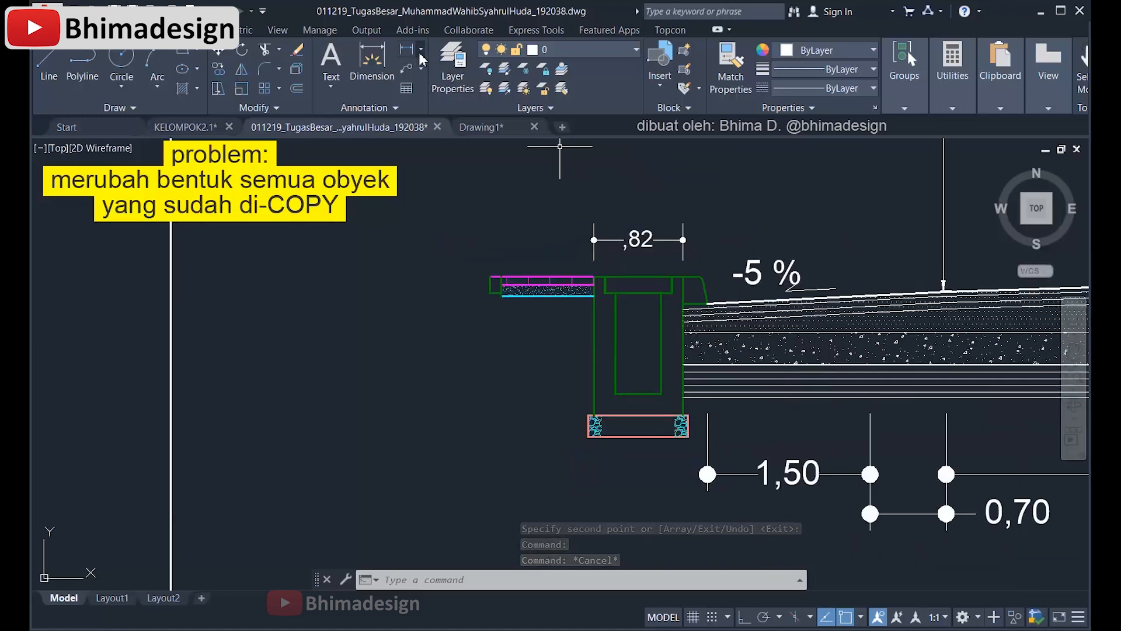
type("dli")
key("Return")
left_click(682, 240)
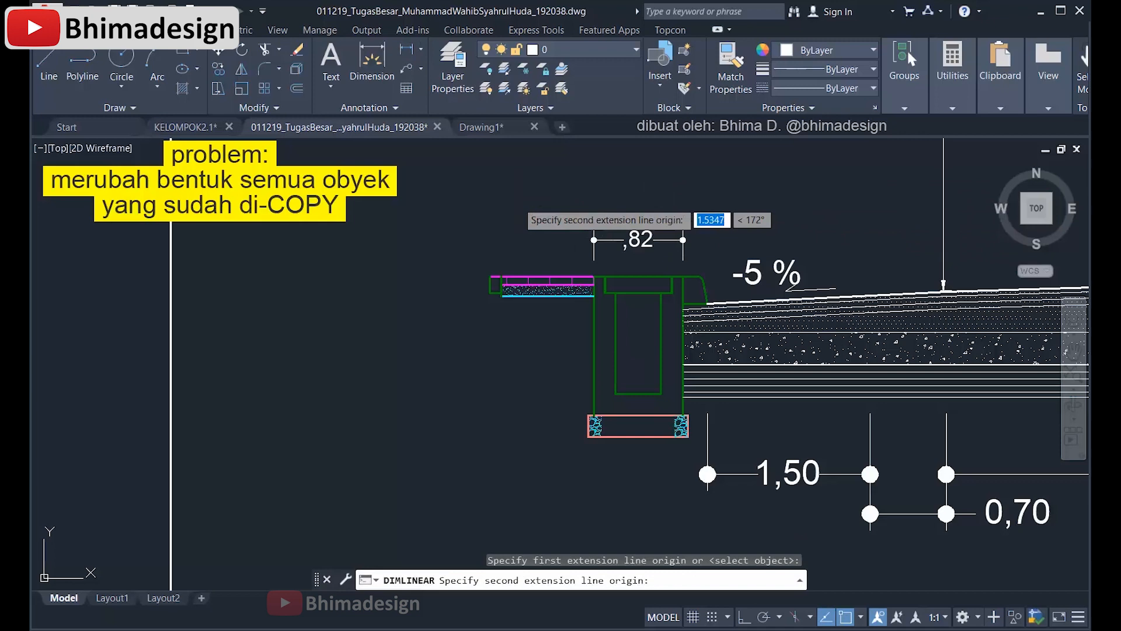
key("F8")
type("1")
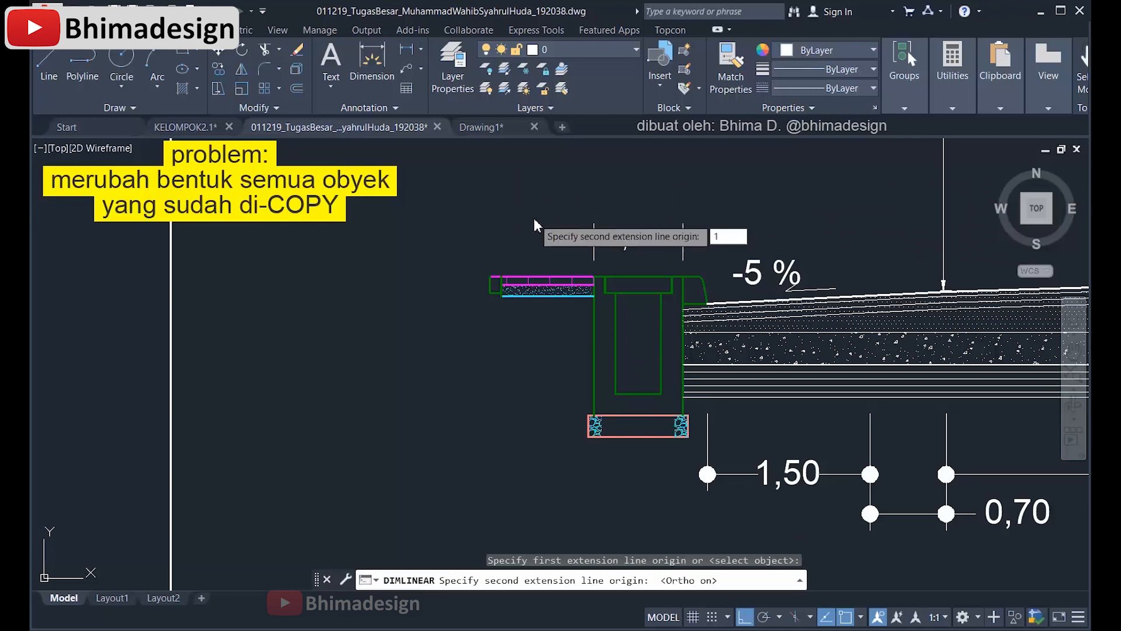
key("Return")
key("Escape")
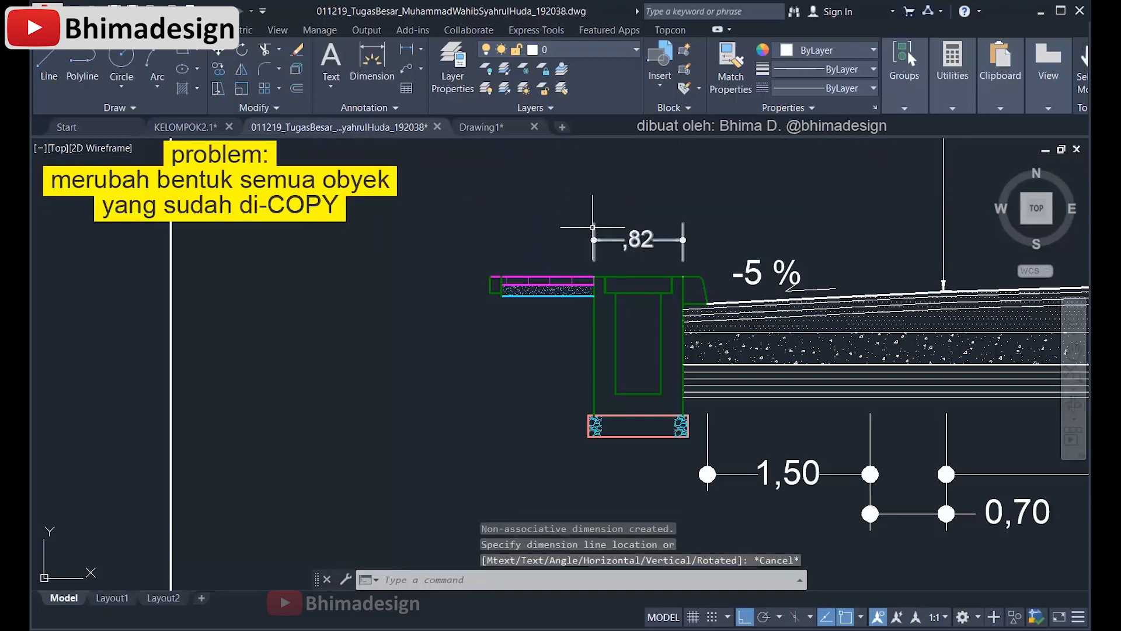
Step: Stretch the left side of the original drainage channel, together with its sidewalk and width dimension, 0.18 to the left
type("s")
key("Return")
type("c")
key("Return")
left_click(631, 453)
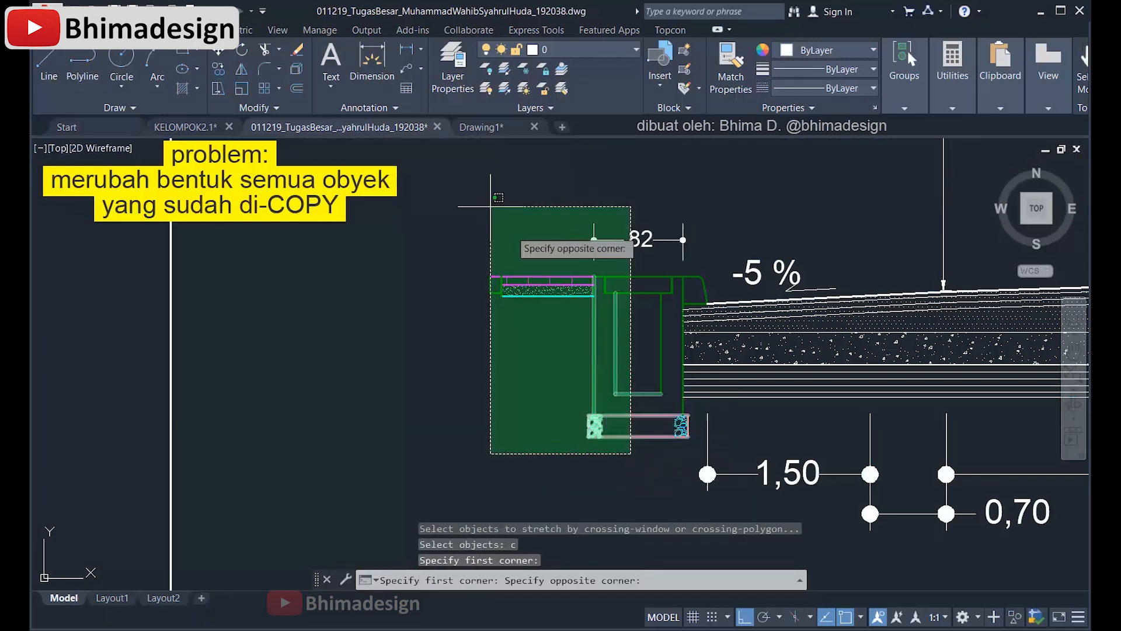
left_click(464, 179)
key("Return")
left_click(595, 191)
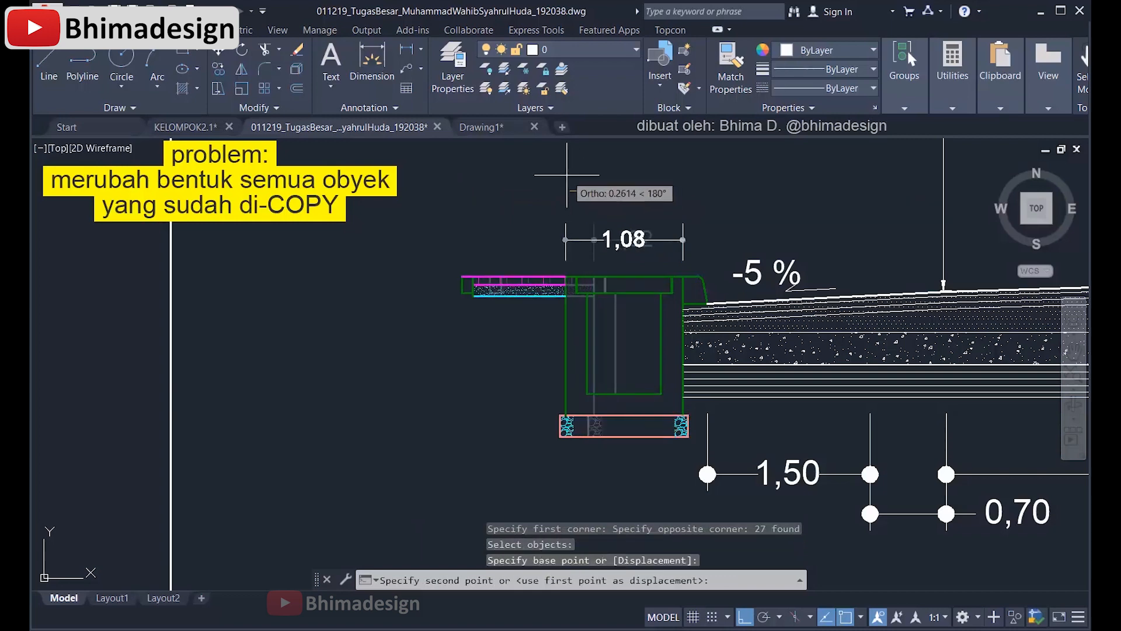
type(".18")
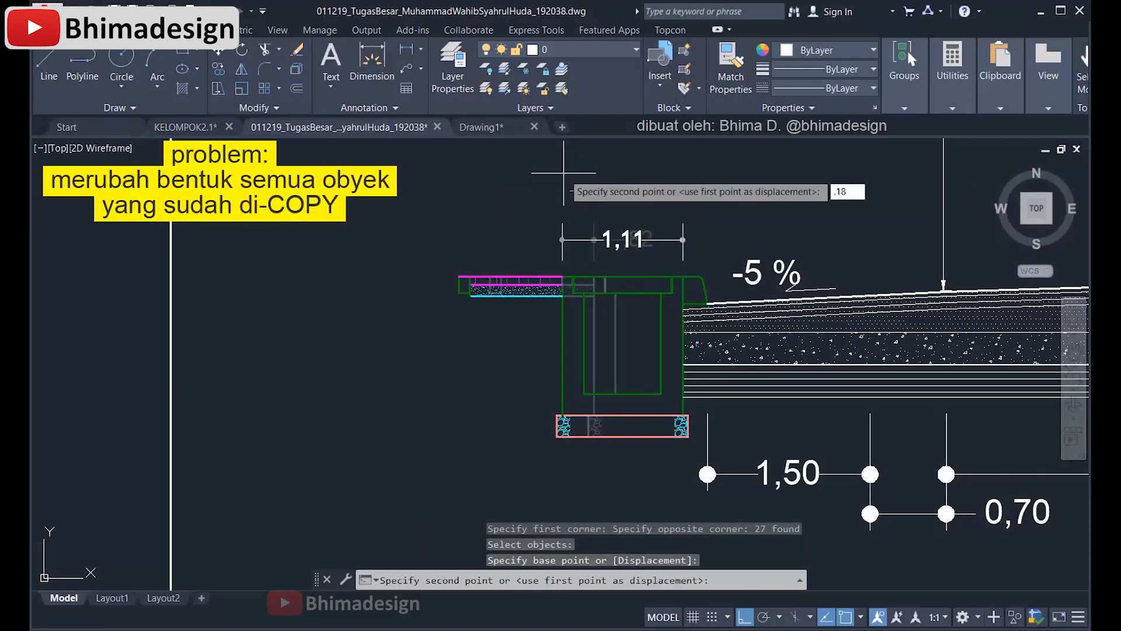
key("Return")
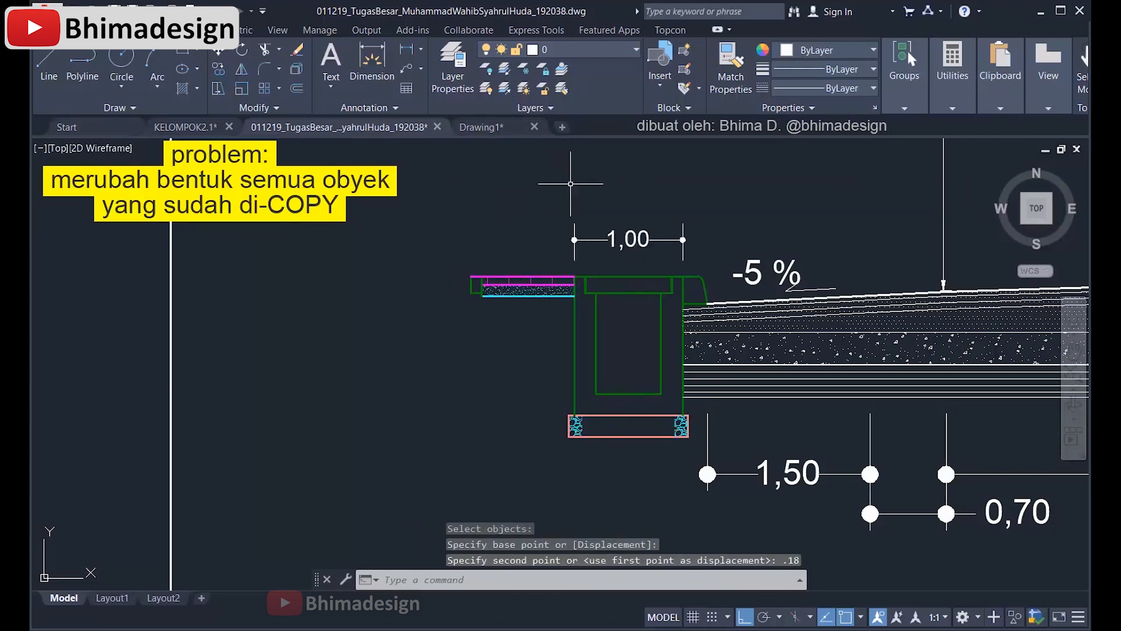
Step: Stretch the left side of the copied drainage channel and sidewalk on the sheet below 0.18 to the left
scroll(620, 236, "down", 2)
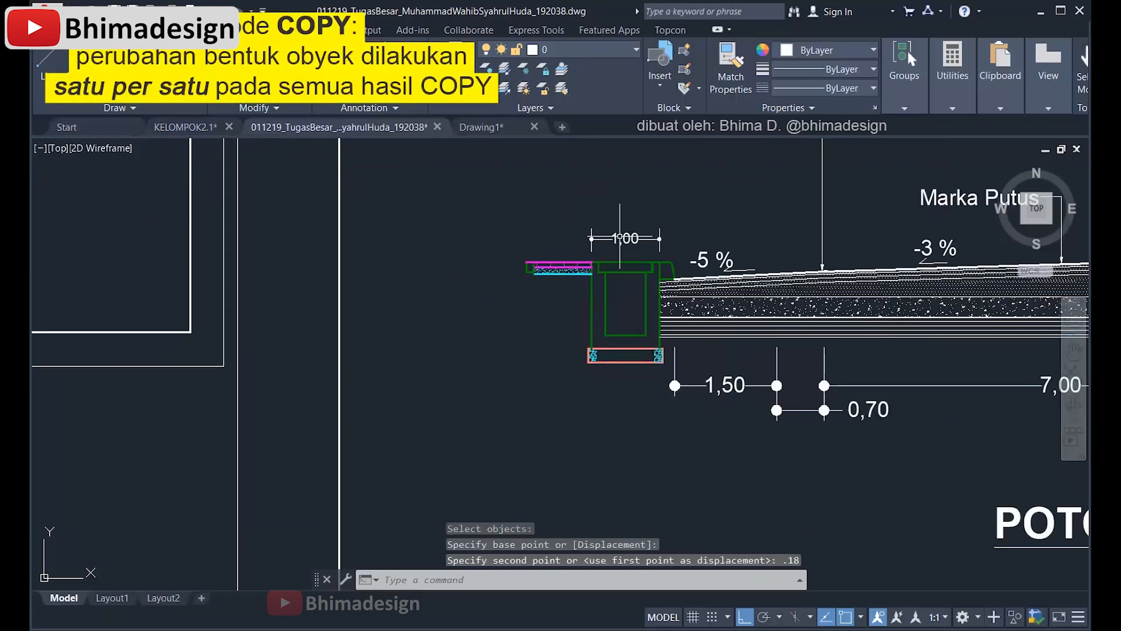
scroll(621, 237, "down", 2)
mouse_move(612, 380)
middle_mouse_down()
mouse_move(608, 50)
mouse_move(568, 154)
middle_mouse_up()
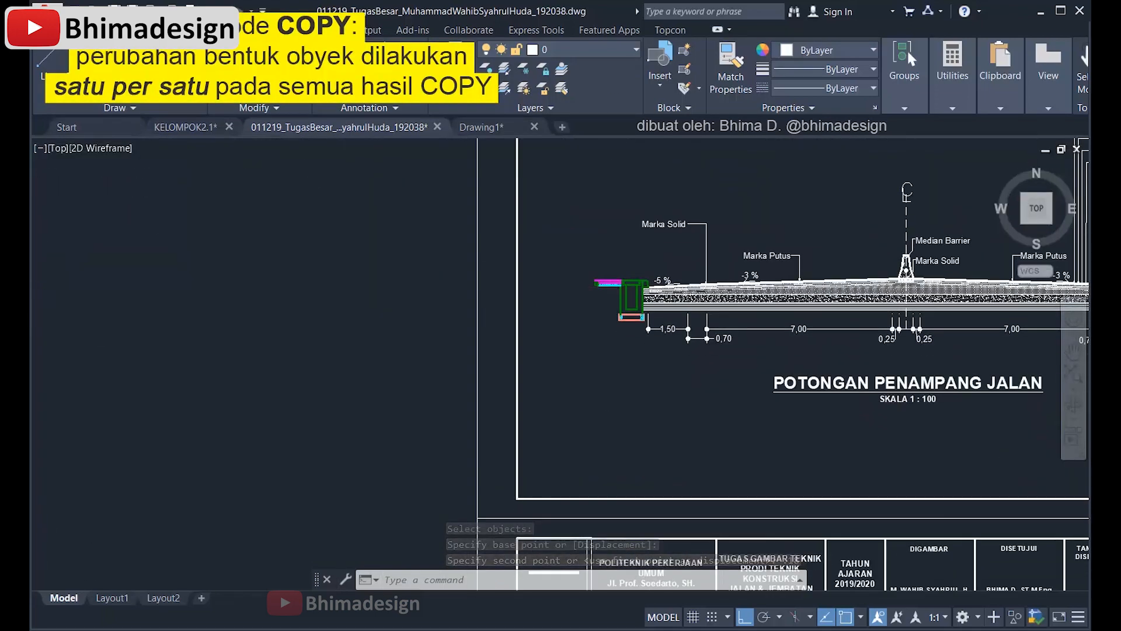
scroll(615, 243, "up", 3)
scroll(584, 296, "up", 2)
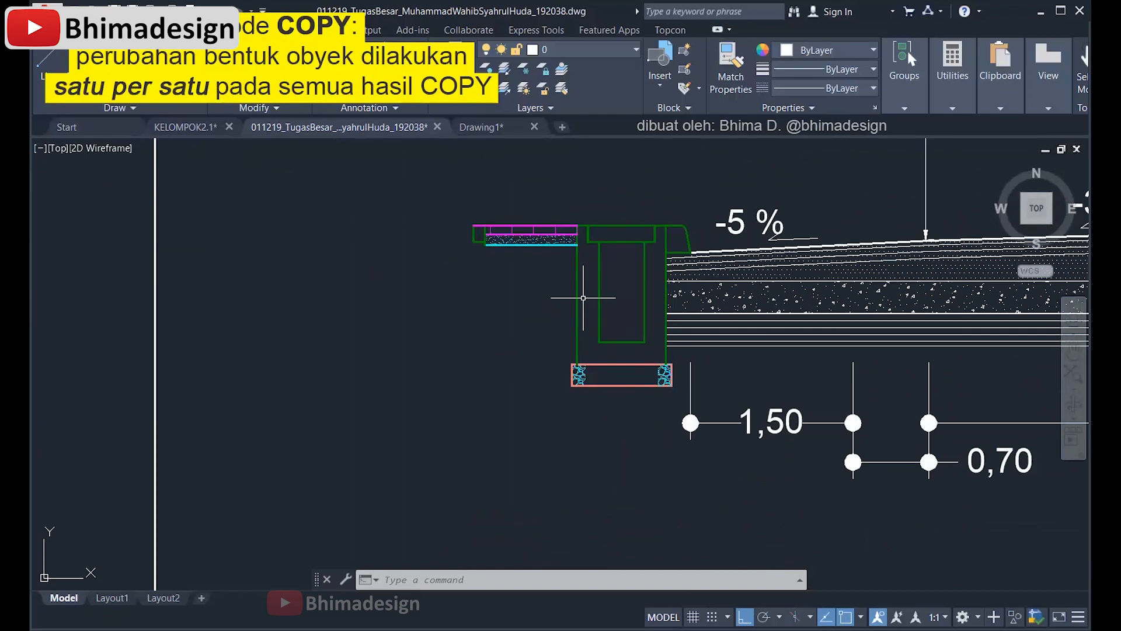
key("Return")
type("c")
key("Return")
left_click(612, 413)
left_click(448, 227)
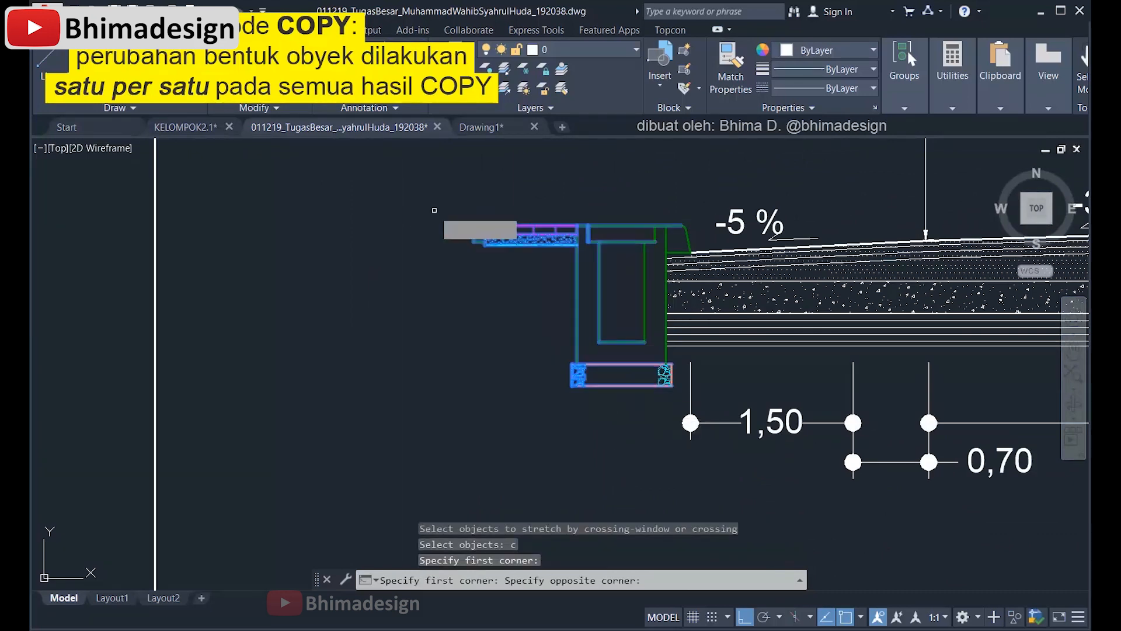
key("Return")
left_click(524, 211)
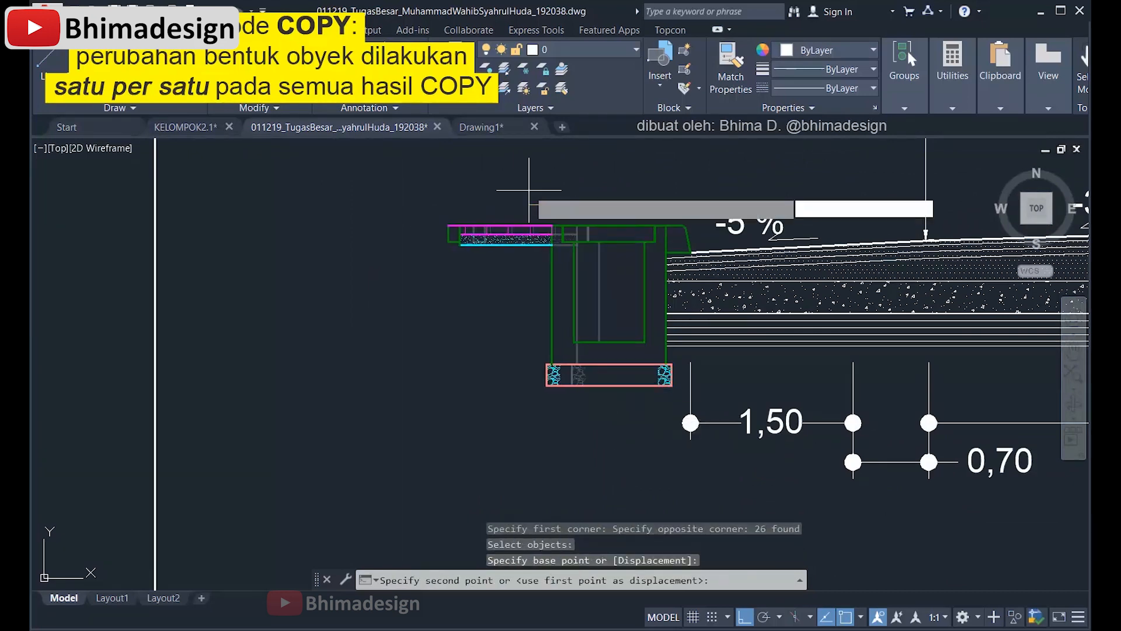
type(".18")
key("Return")
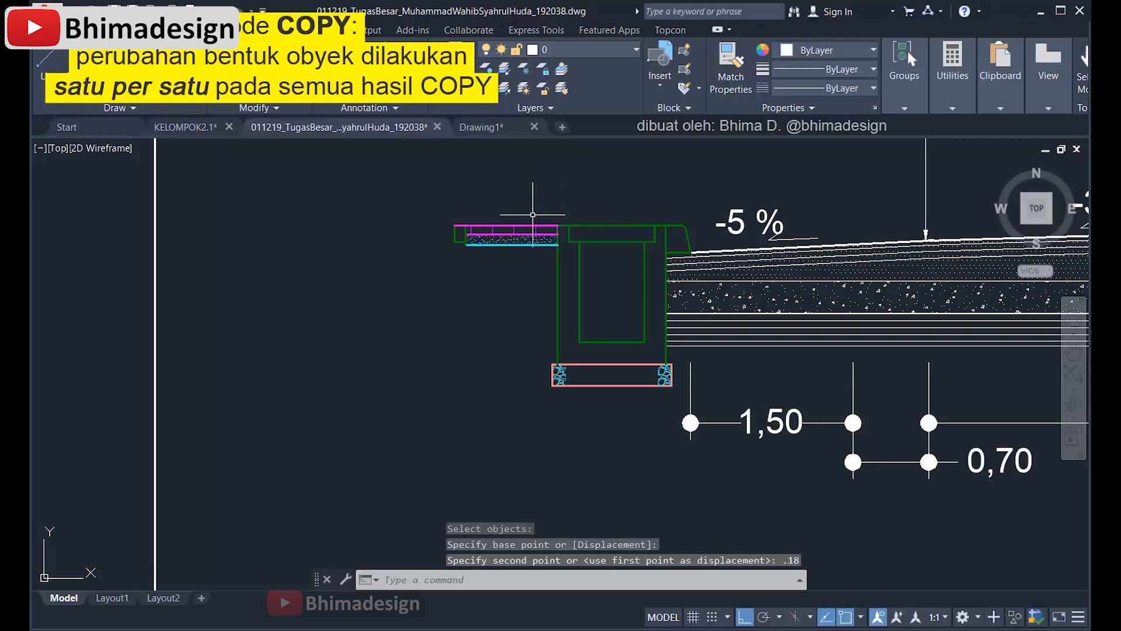
Step: Undo the 0.18 stretches of the original and copied drainage channels
key("ctrl+z")
key("ctrl+z")
key("ctrl+z")
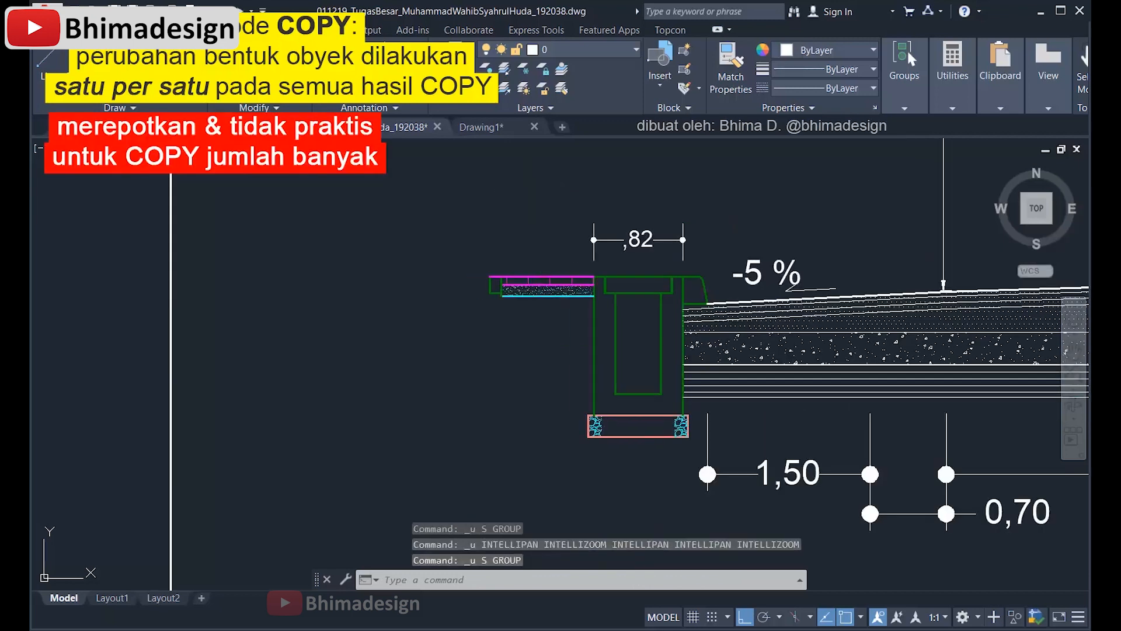
Step: Undo the earlier copies of the drainage channel and sidewalk on the other road cross-section sheets
key("ctrl+z")
key("ctrl+z")
key("ctrl+z")
key("ctrl+z")
key("ctrl+z")
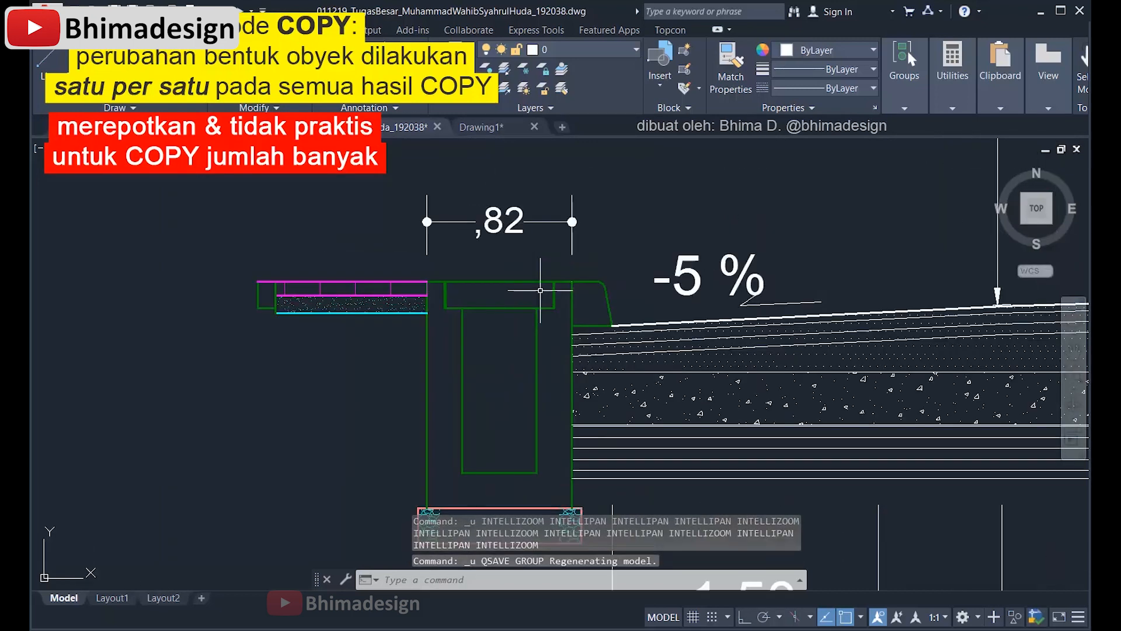
key("ctrl+z")
key("ctrl+z")
scroll(541, 290, "down", 6)
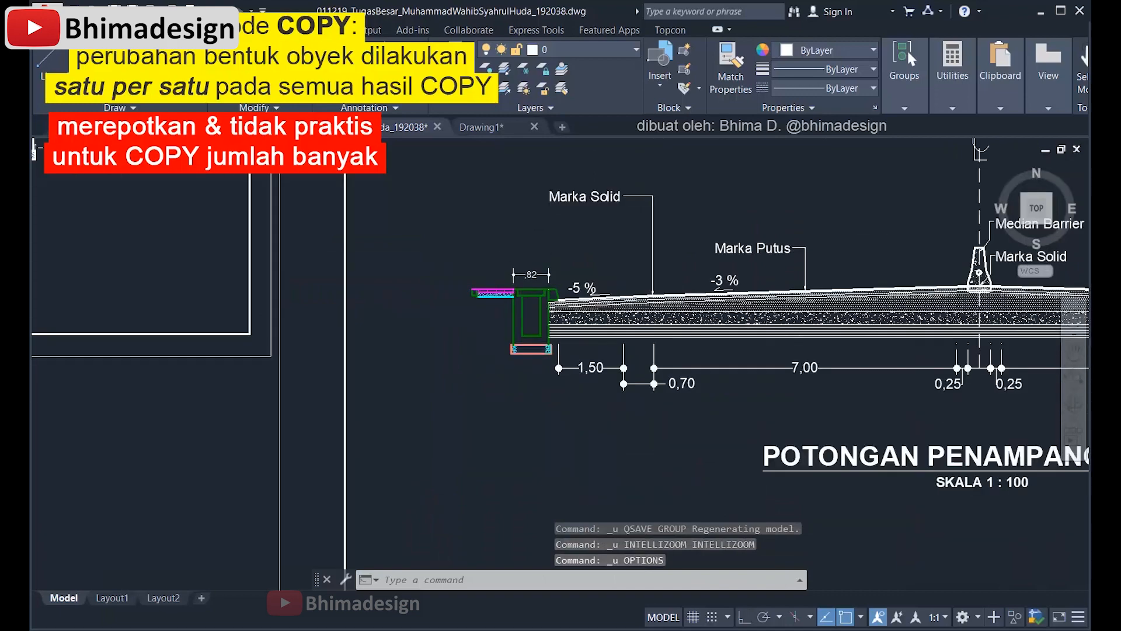
middle_click_drag(541, 291, 542, 215)
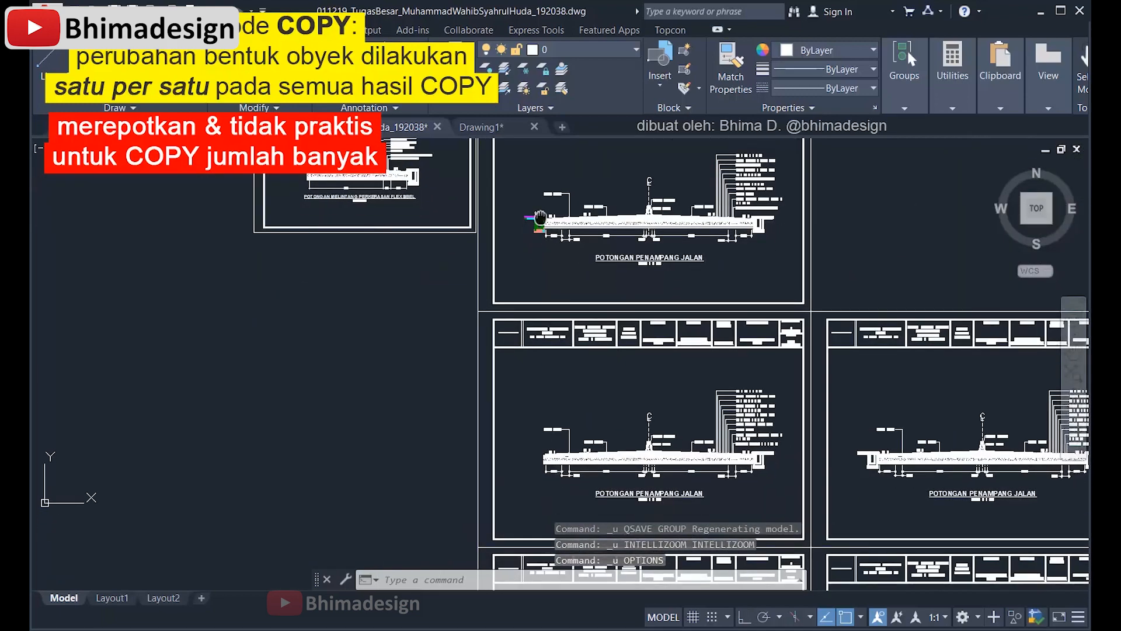
middle_click_drag(553, 360, 555, 200)
scroll(494, 403, "up", 5)
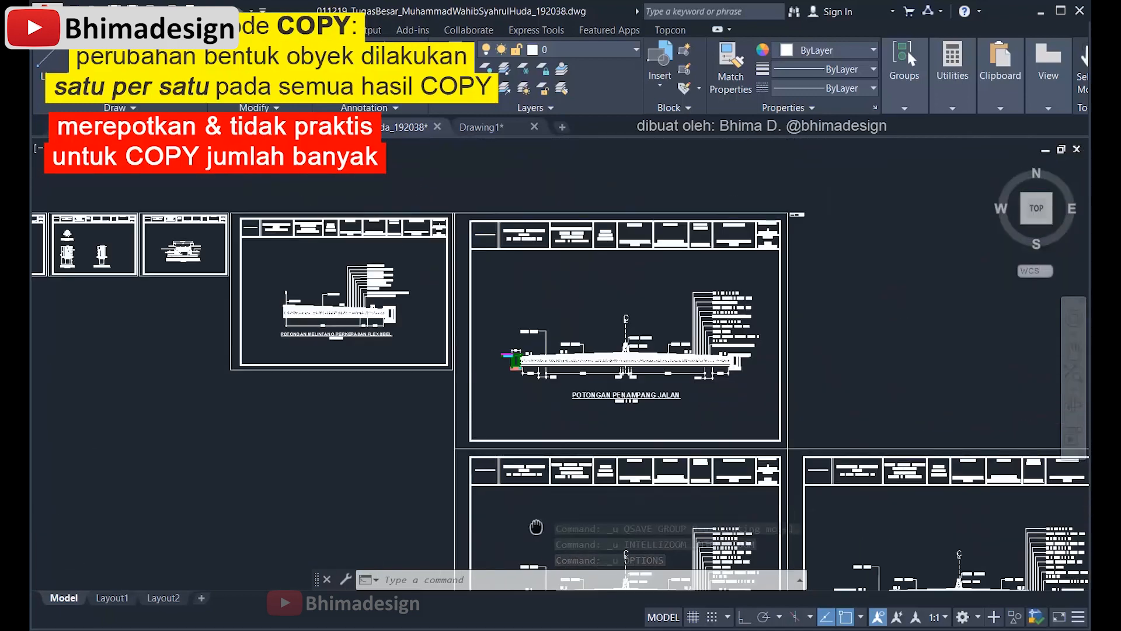
Step: Start a Write Block and set its base point where the drainage channel's curb meets the edge of the road surface
scroll(494, 403, "up", 5)
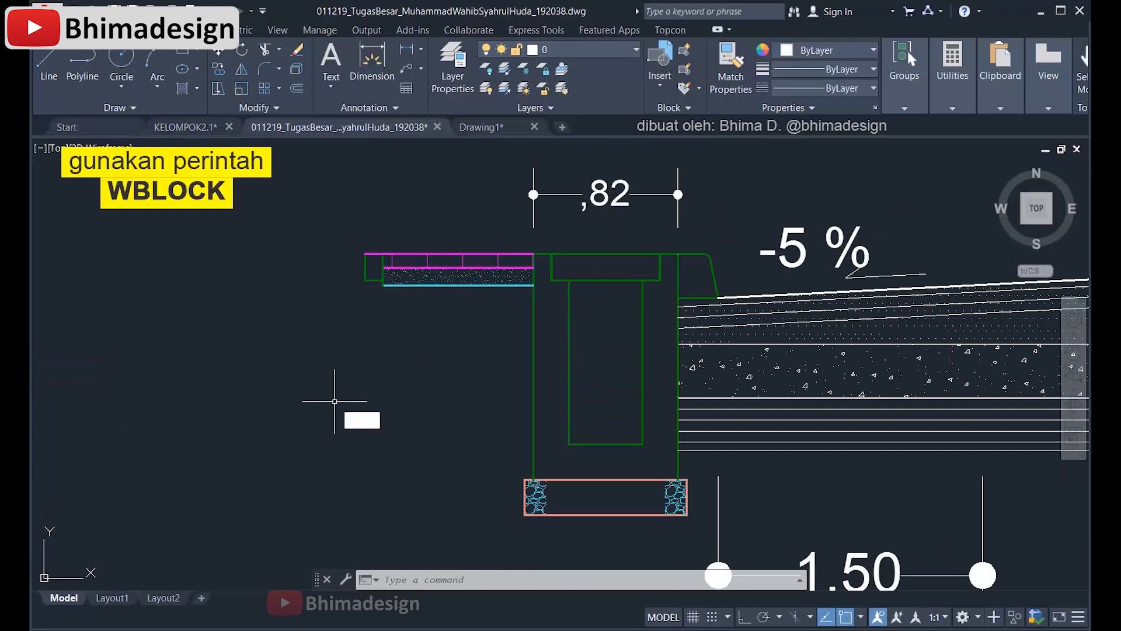
type("W")
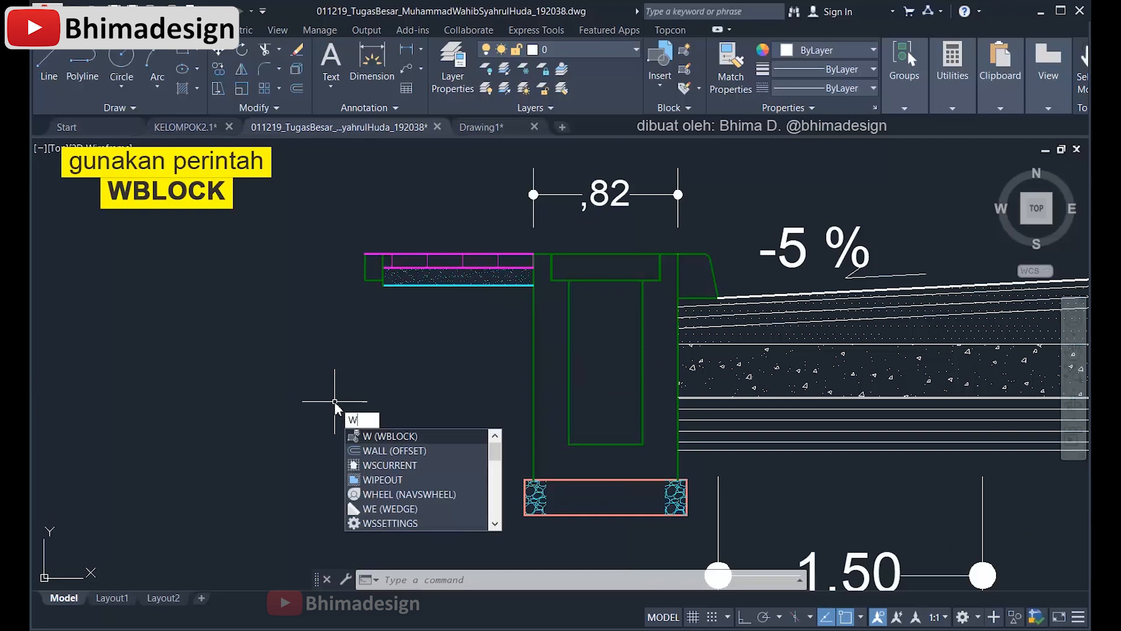
left_click(366, 439)
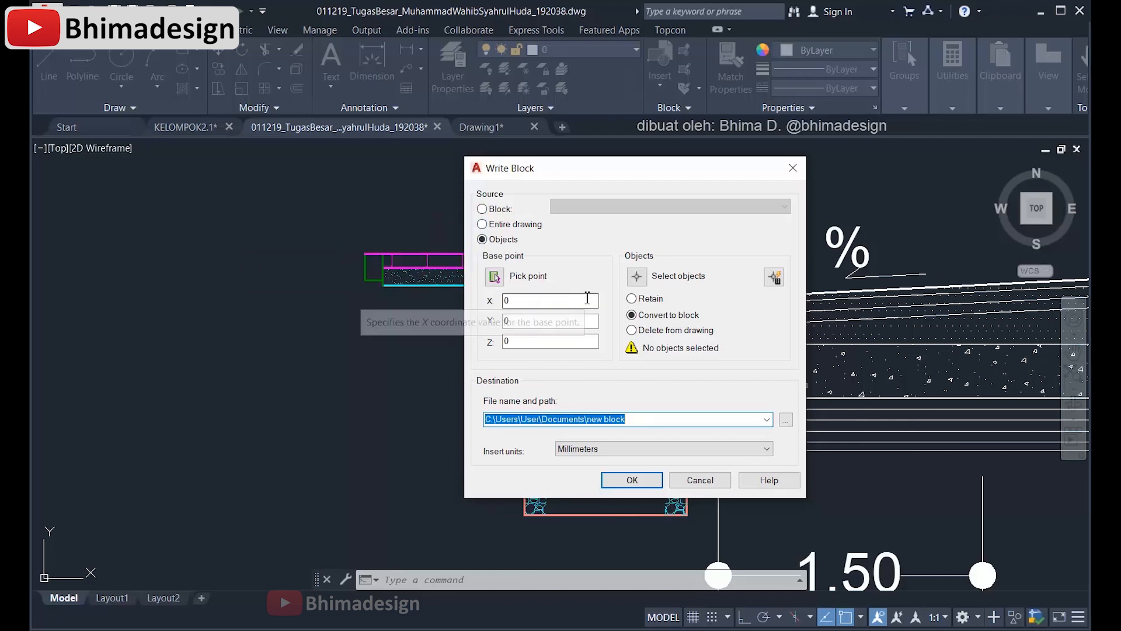
left_click(500, 280)
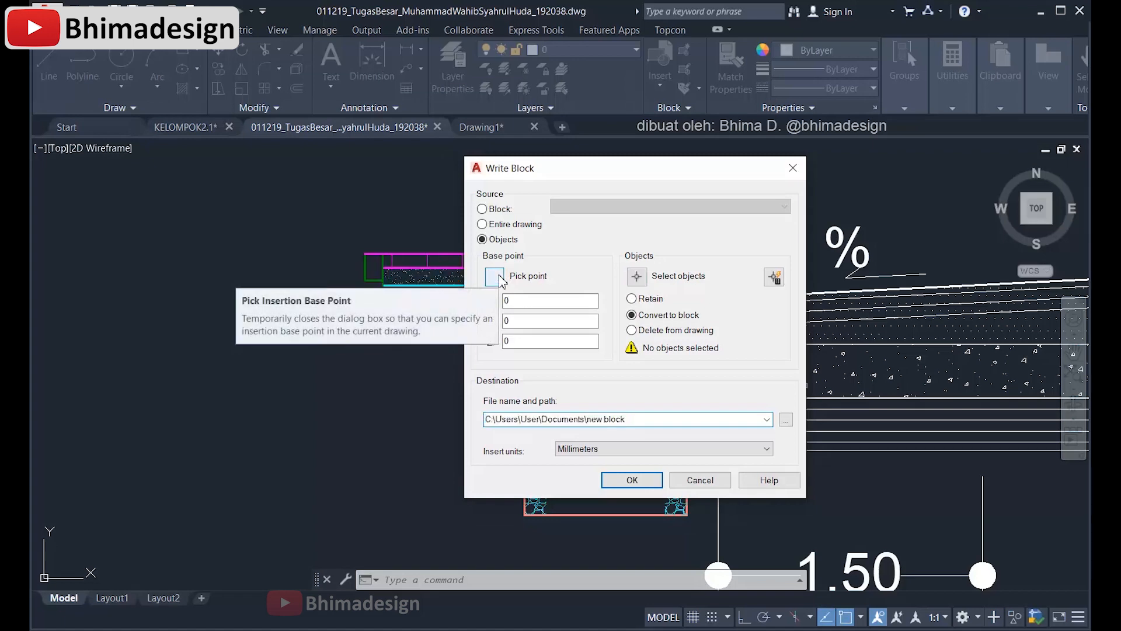
left_click(501, 280)
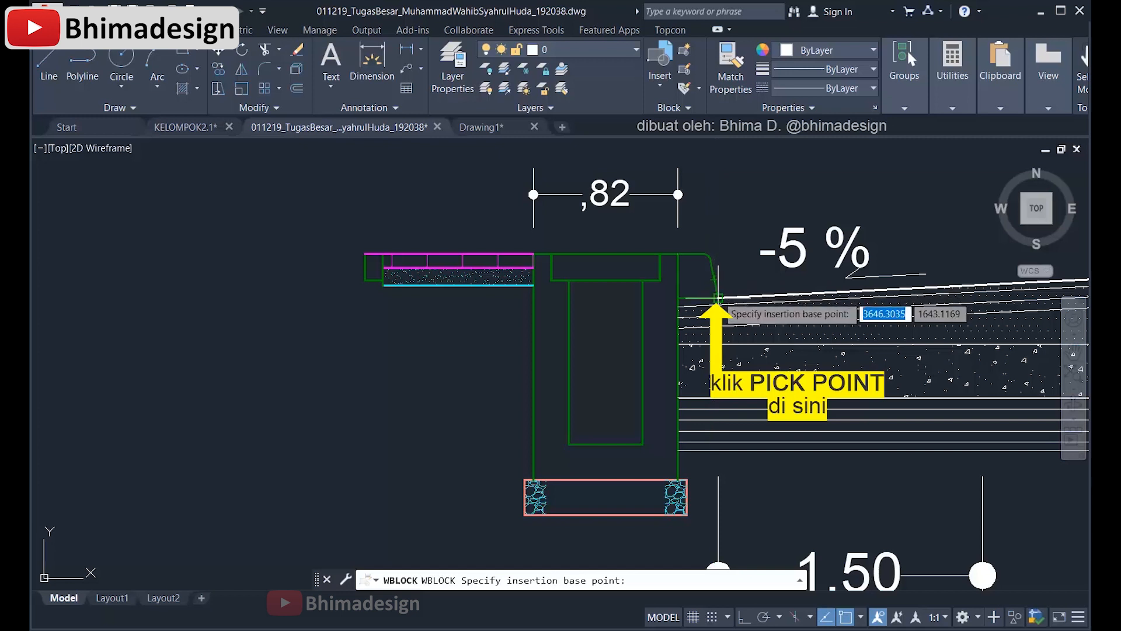
left_click(718, 299)
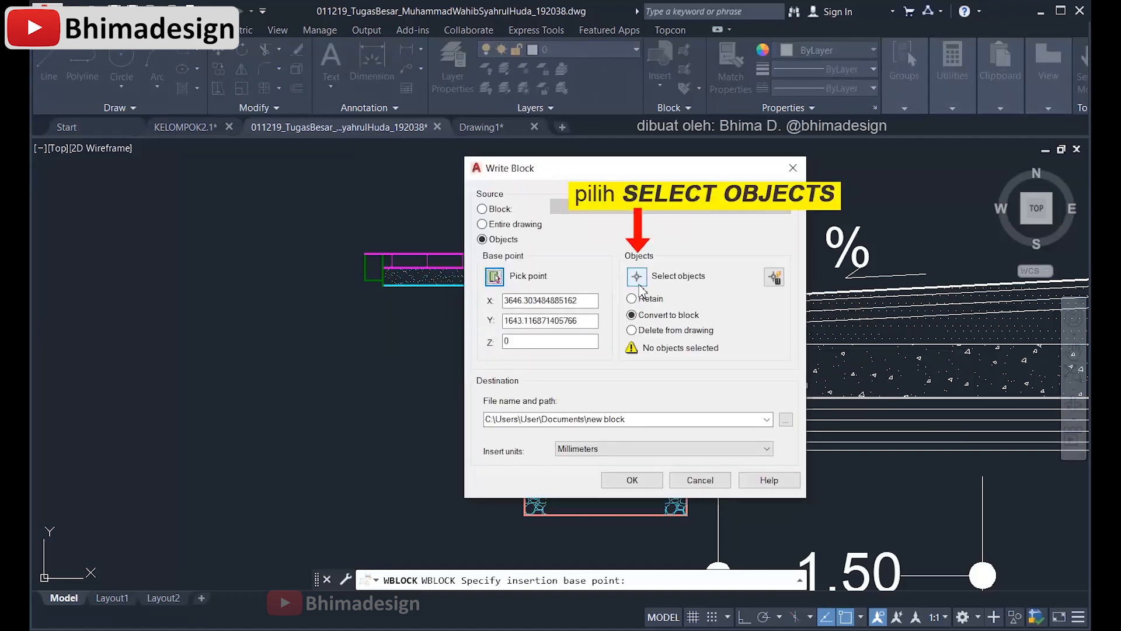
Step: Select the whole drainage channel with its sidewalk and foundation as the block's objects, leaving out the width dimension
left_click(637, 281)
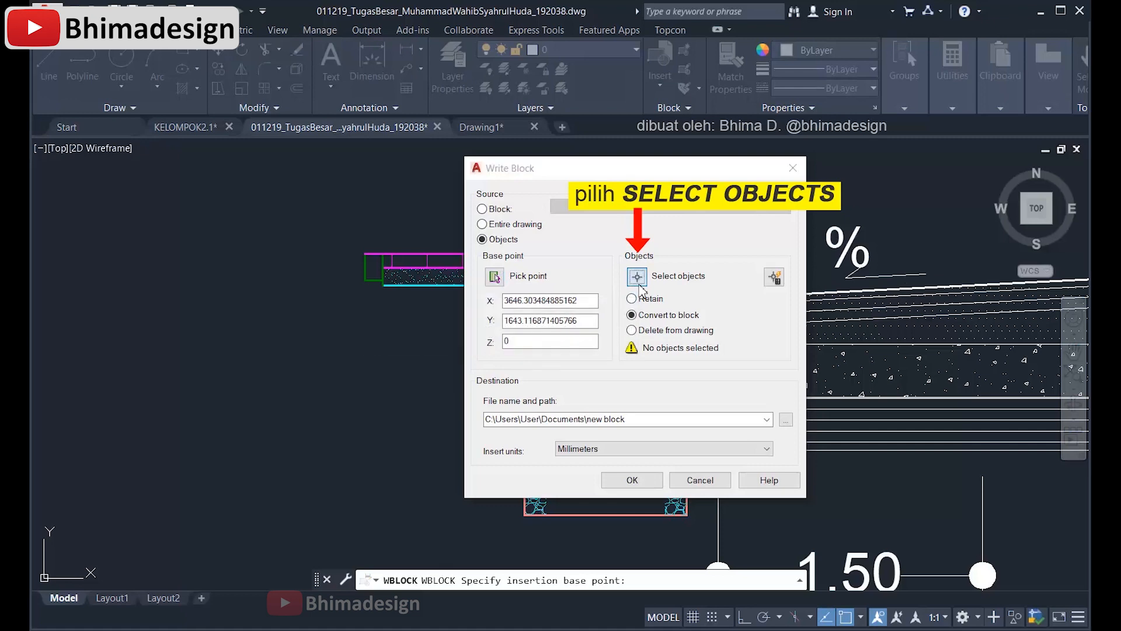
left_click(333, 235)
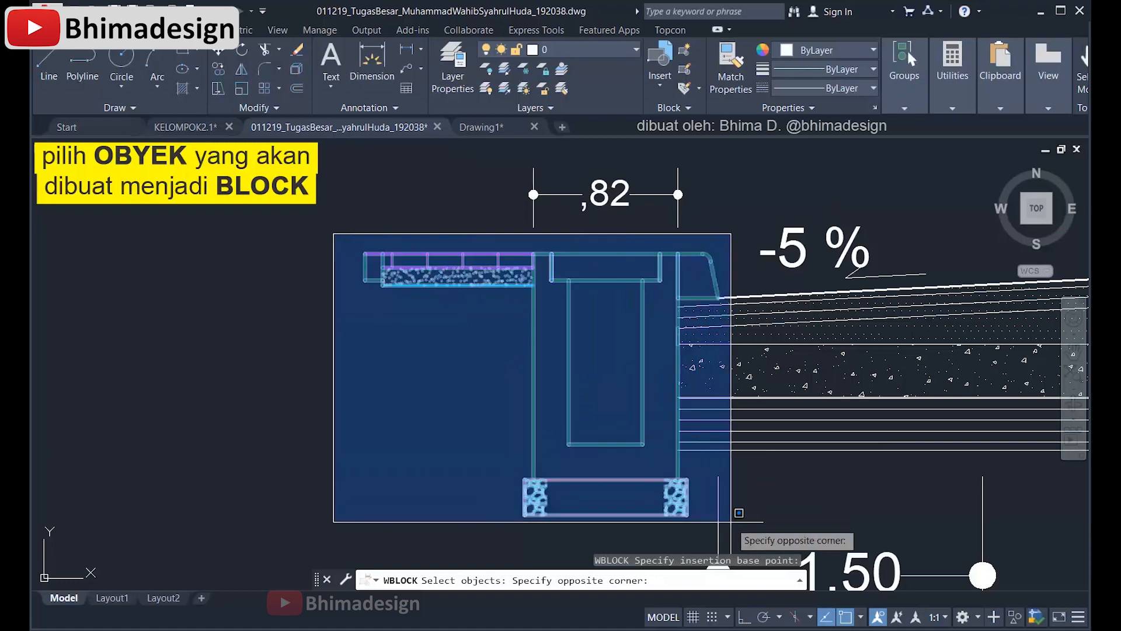
left_click(730, 521)
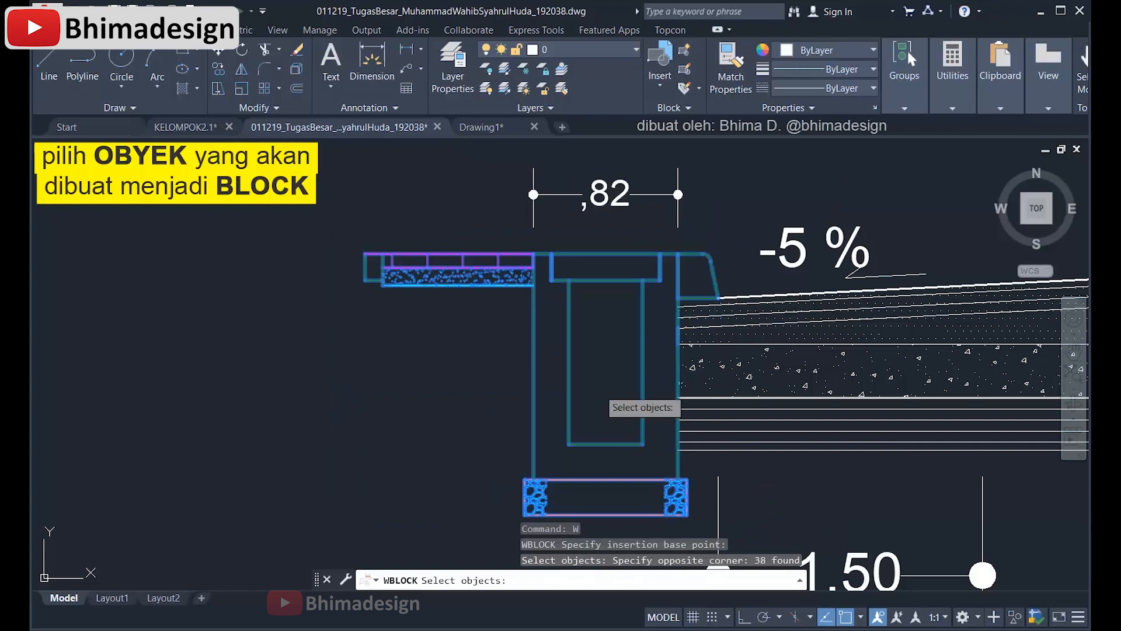
key("Return")
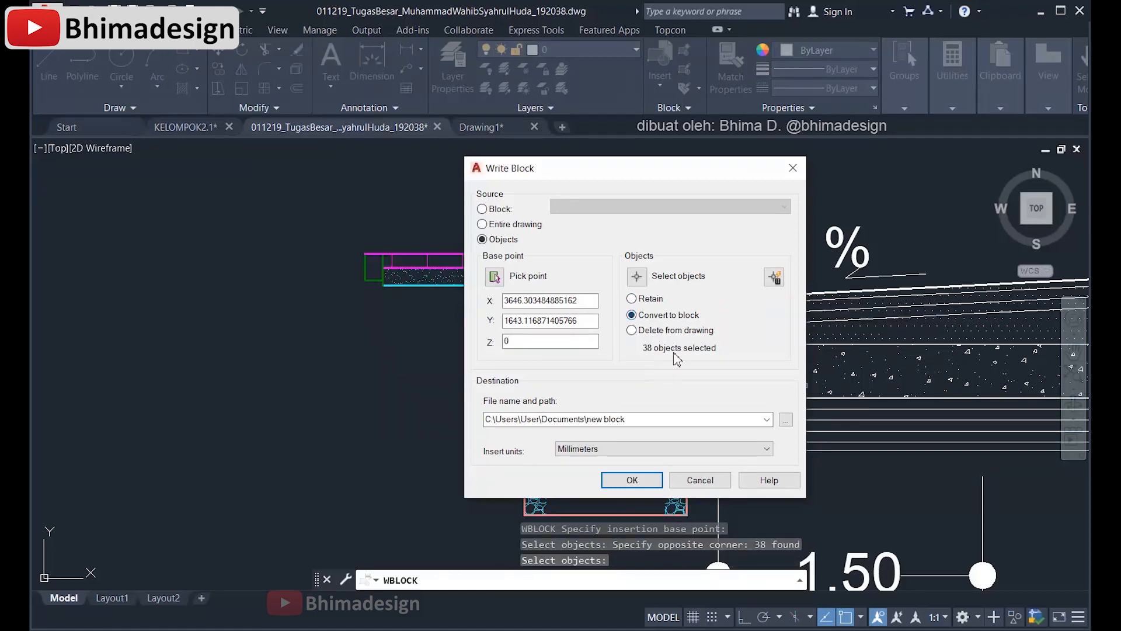
Step: Name the block file uditch in the Documents folder and write it with the objects converted to a block
left_click(658, 419)
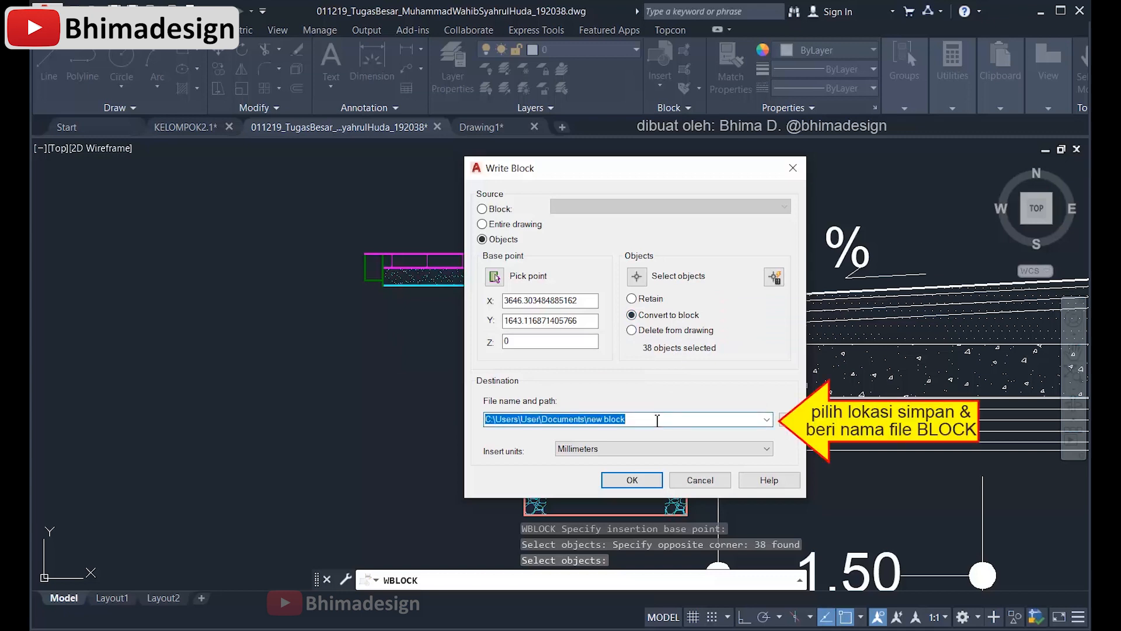
left_click(631, 421)
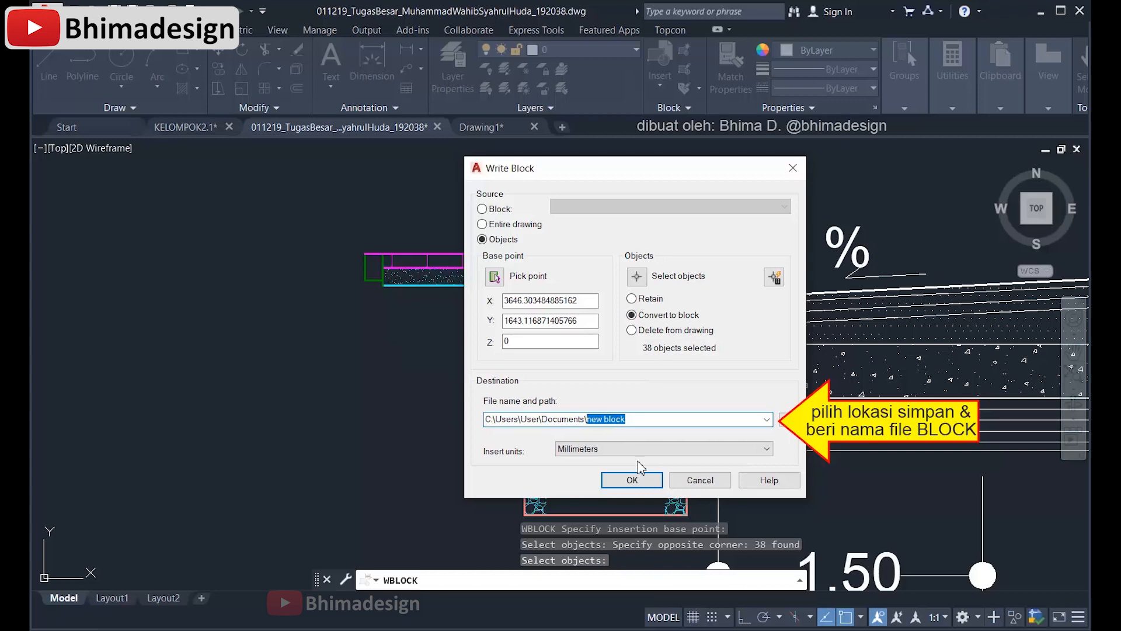
type("uditch")
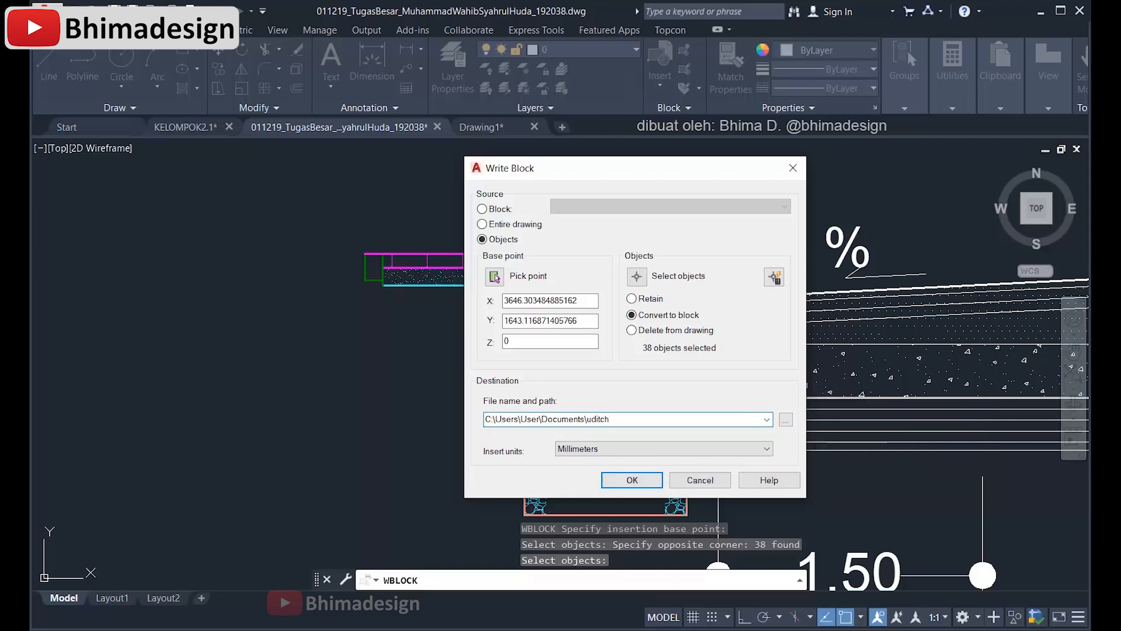
left_click(611, 484)
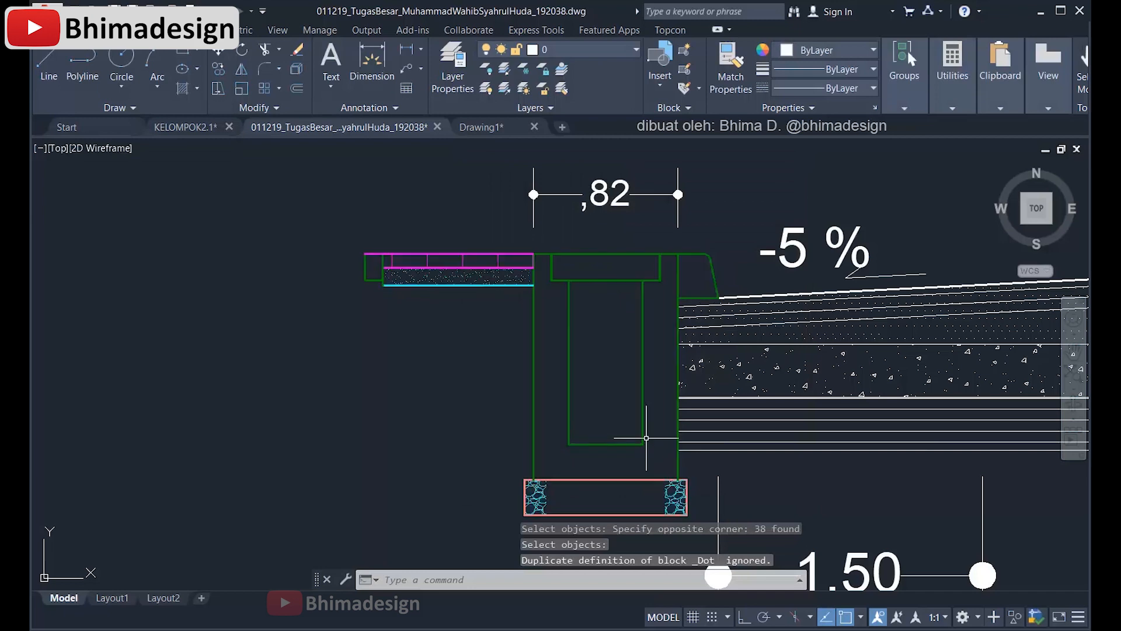
Step: Check by selecting it whether the drainage channel and sidewalk behave as a single block, and clear the selection
middle_click_drag(647, 437, 611, 370)
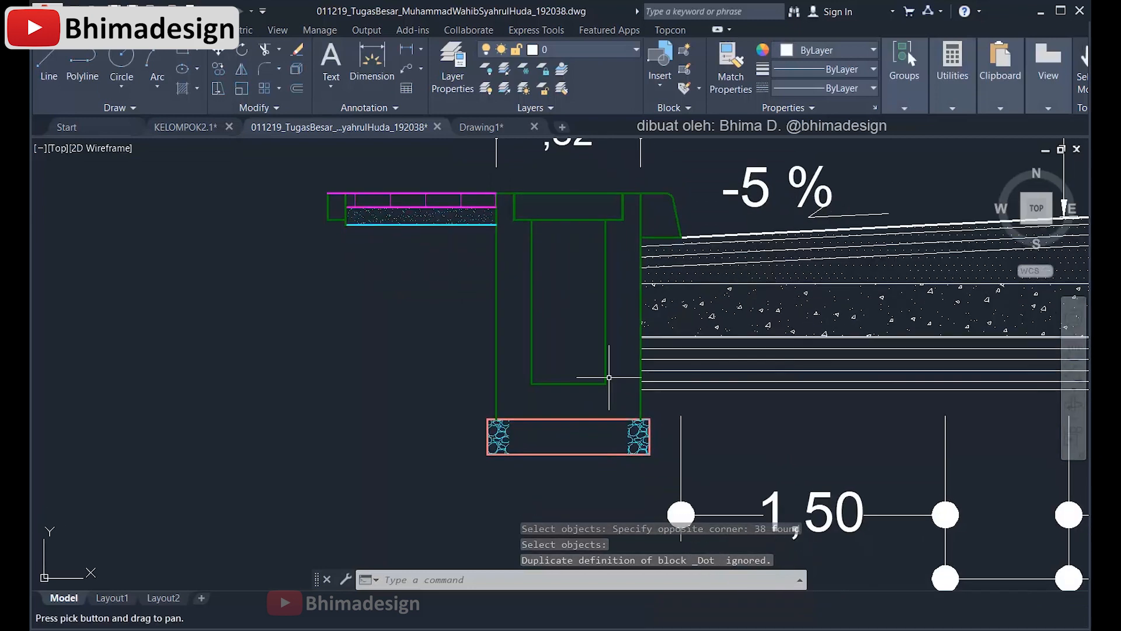
left_click(578, 383)
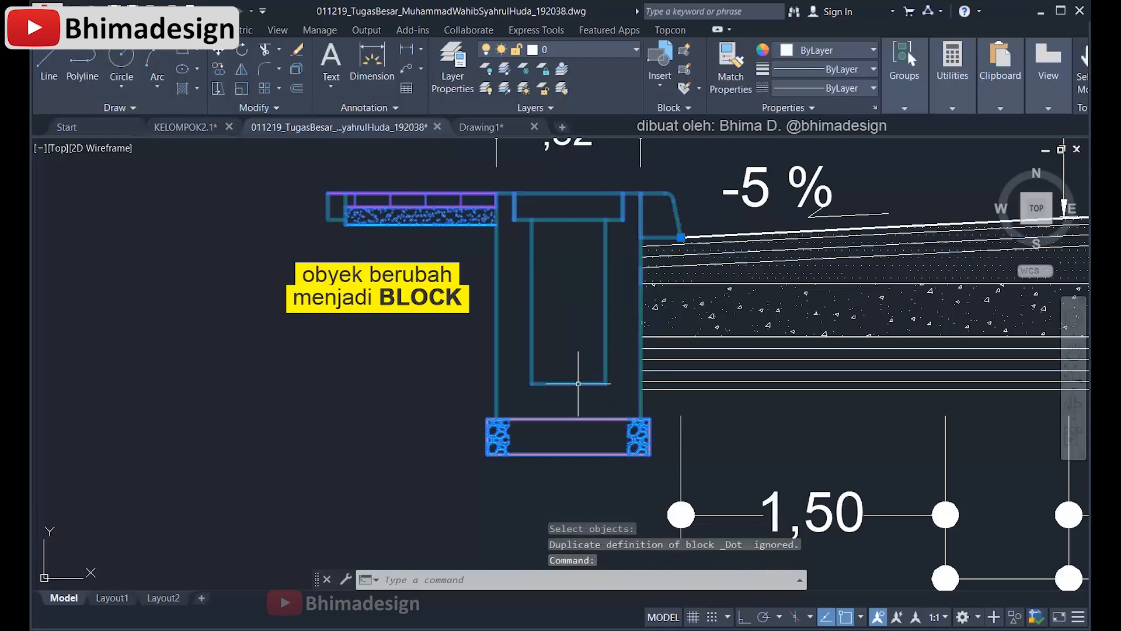
key("Escape")
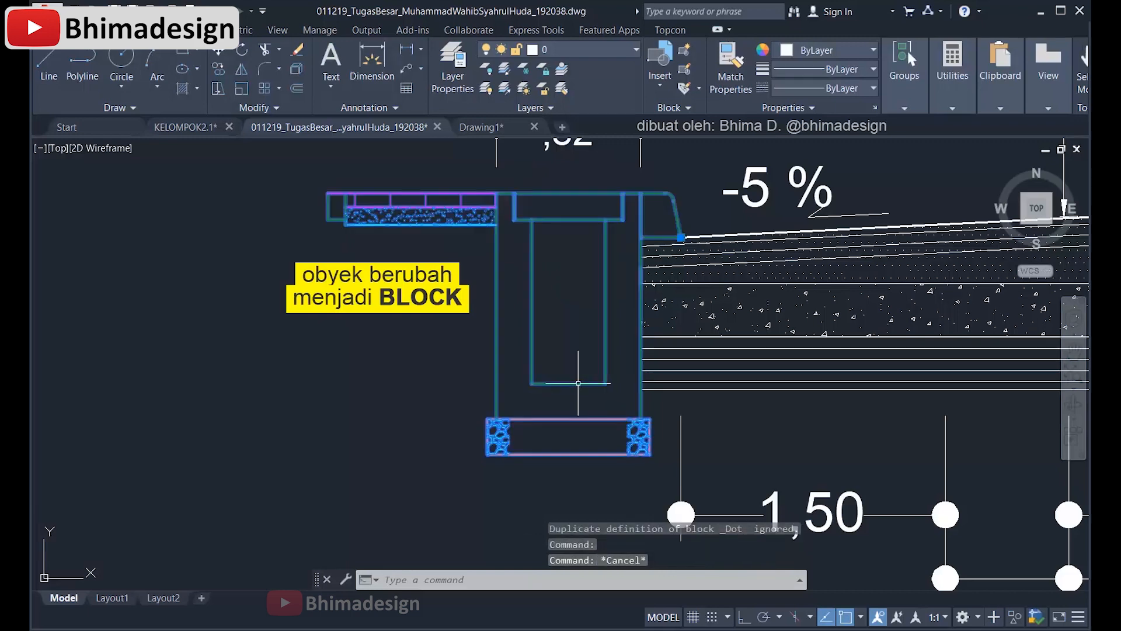
key("Escape")
left_click(578, 384)
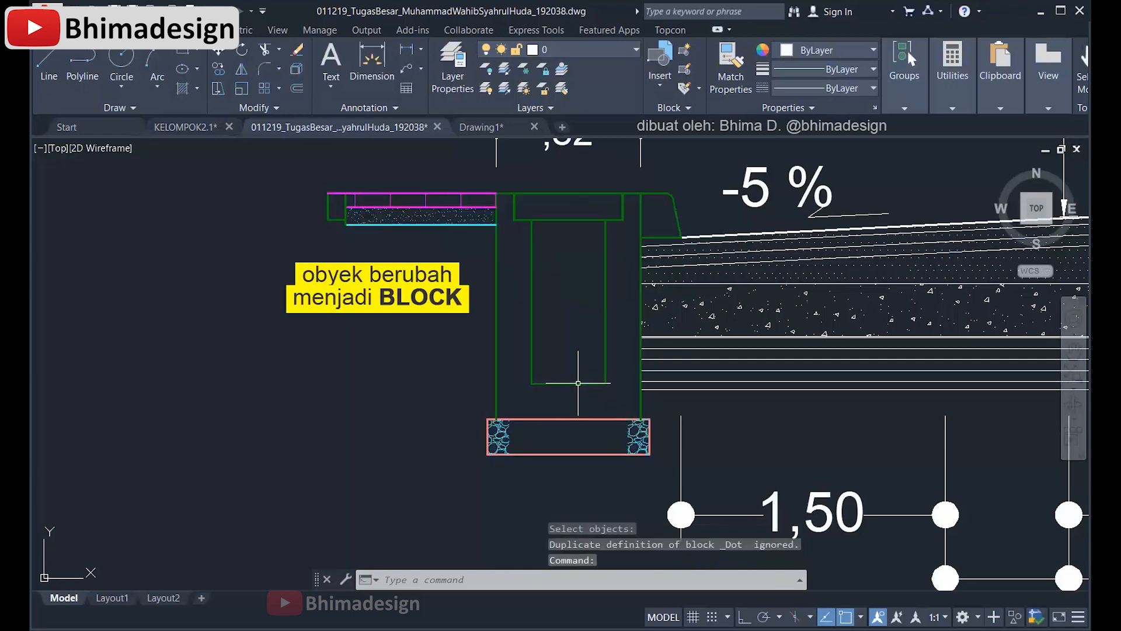
left_click(579, 383)
key("Escape")
key("Escape")
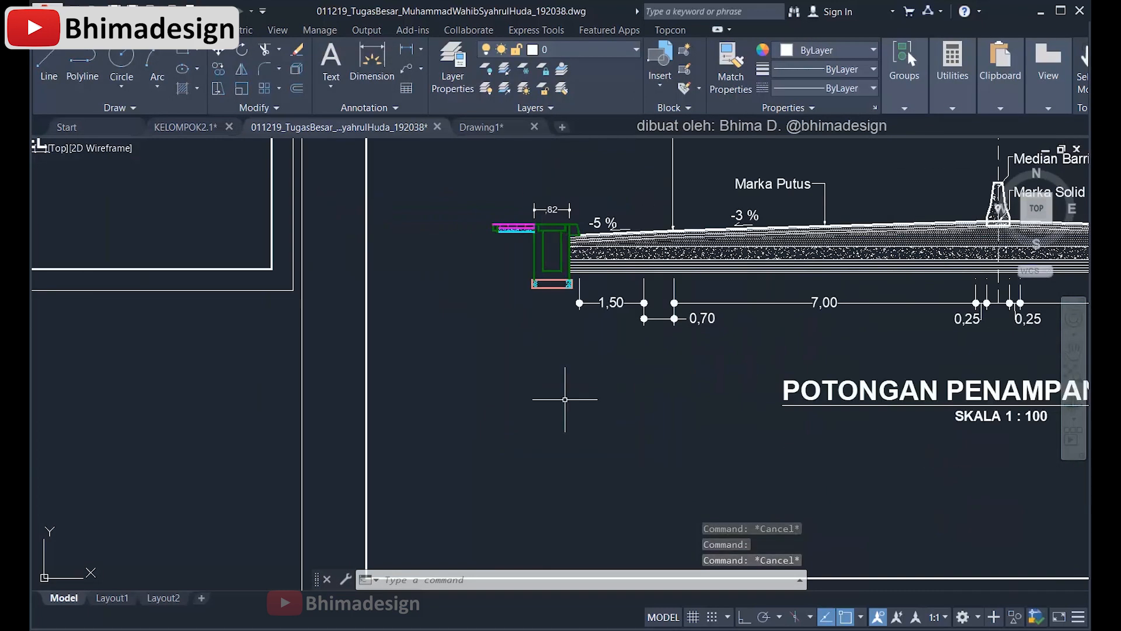
Step: Open the block insertion palette for the cross-section sheet below and move it clear of the road section
scroll(526, 245, "up", 5)
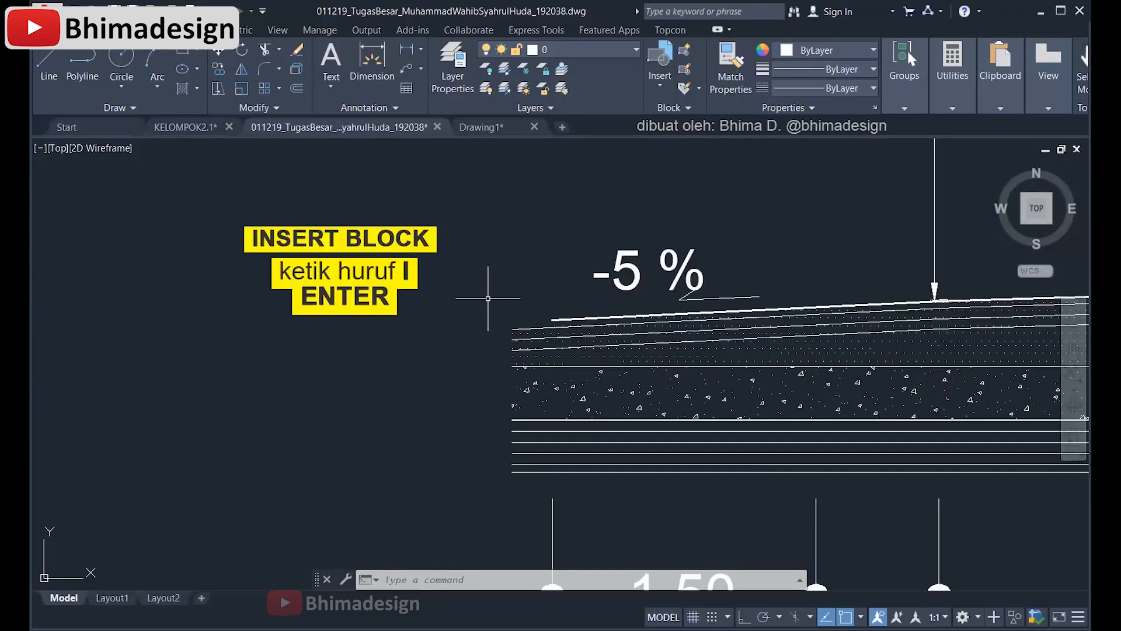
type("i")
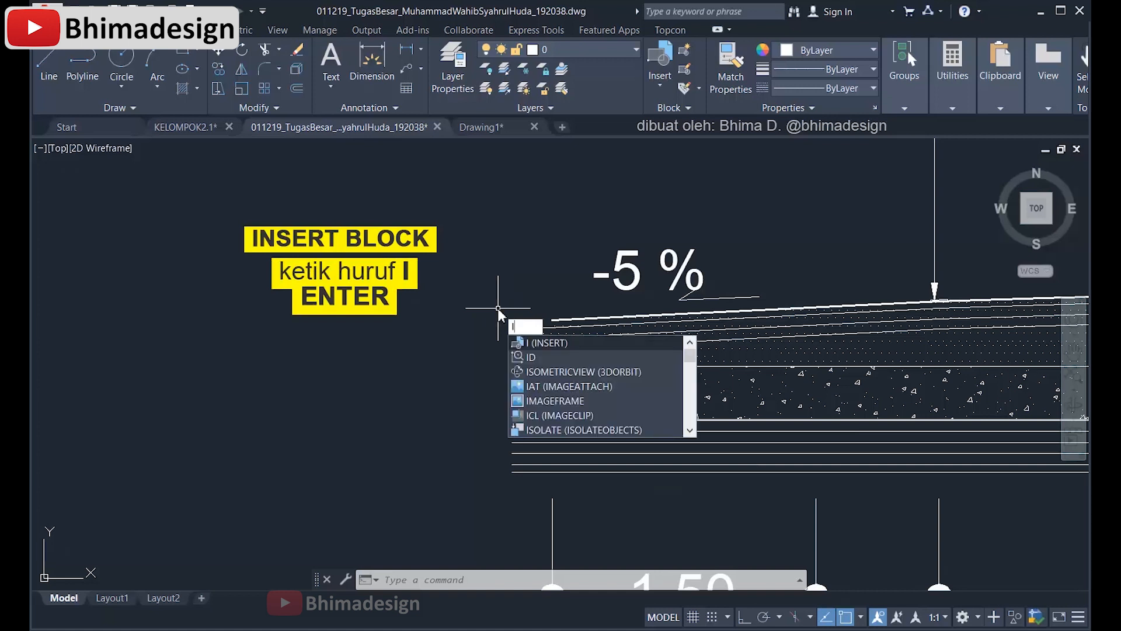
key("Return")
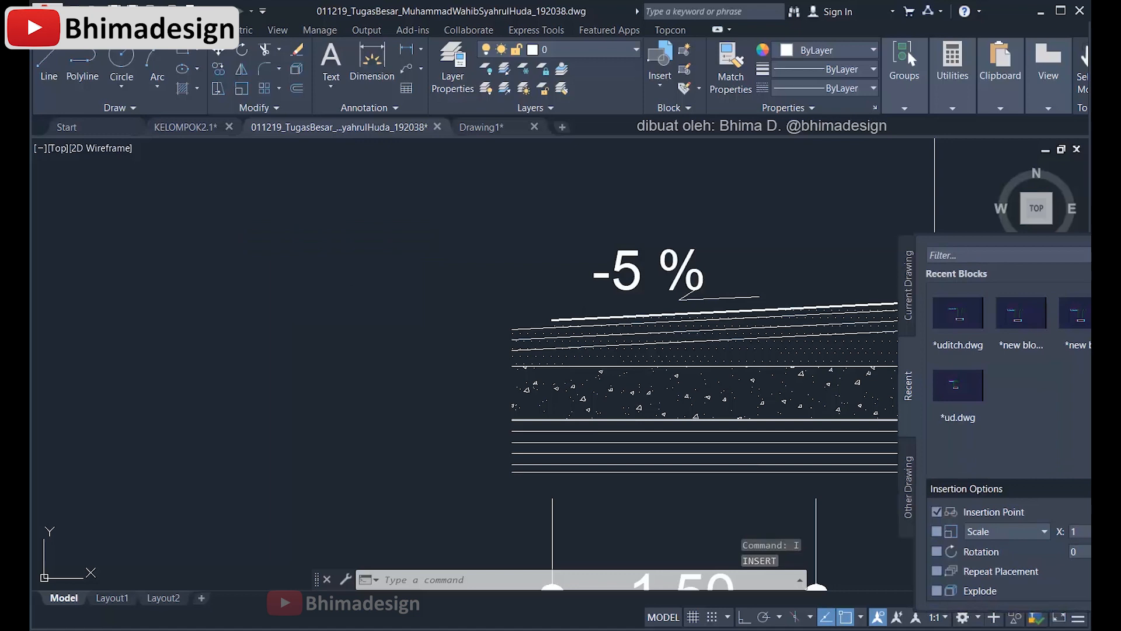
mouse_move(1120, 357)
left_mouse_down()
mouse_move(741, 310)
mouse_move(335, 285)
mouse_move(384, 285)
left_mouse_up()
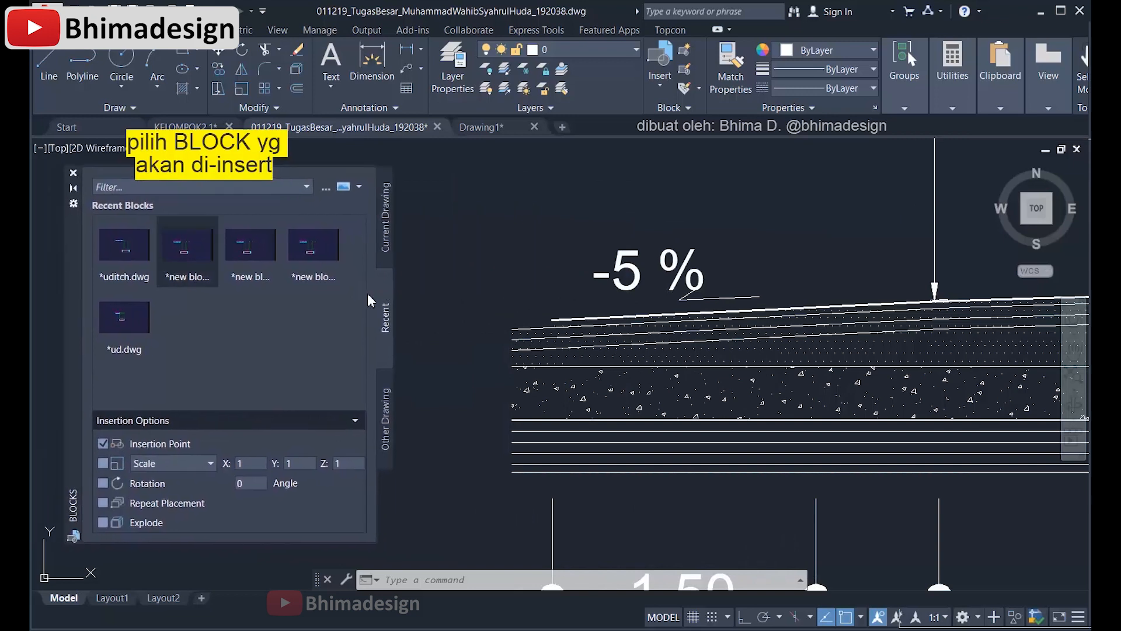
Step: Insert the uditch block without redefining it, at the left end of the road surface on the sheet below the original
left_click(130, 257)
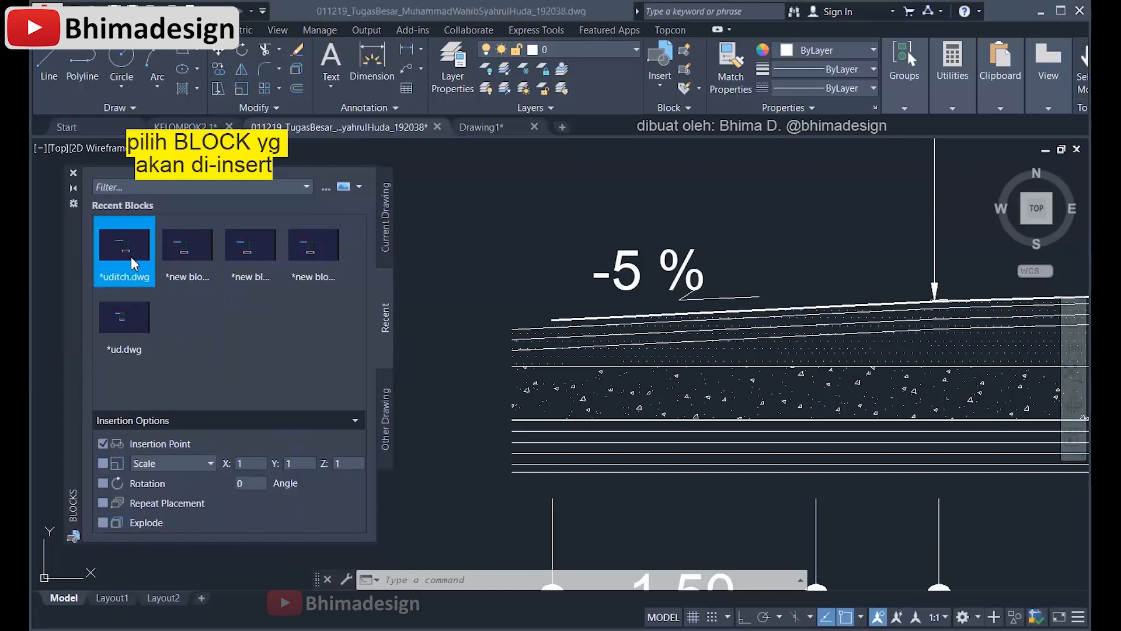
left_click(134, 264)
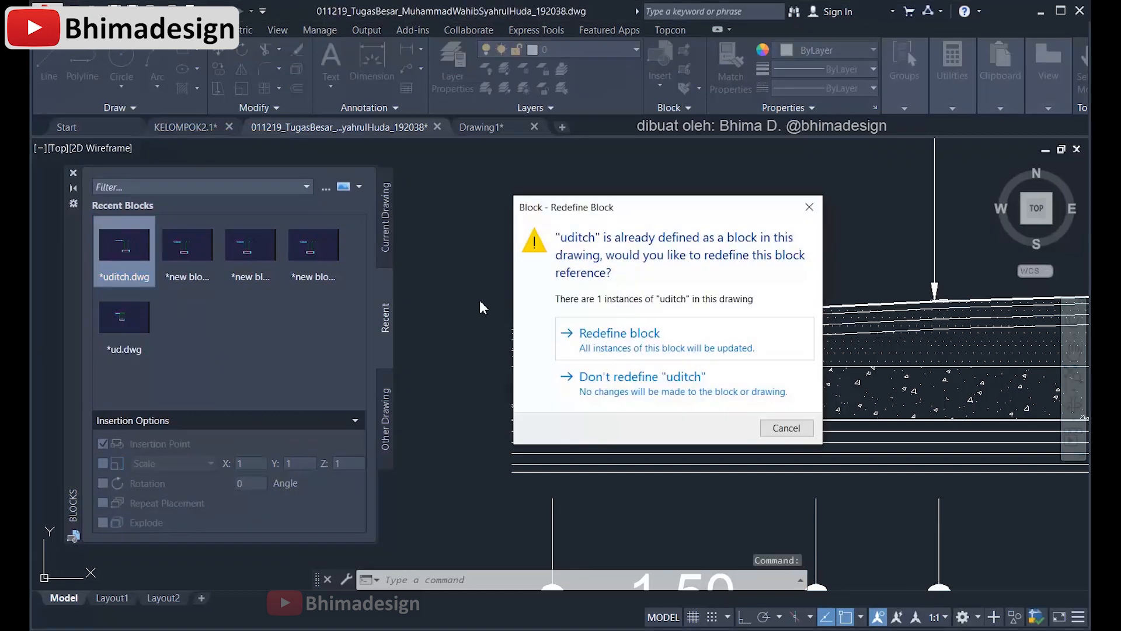
left_click(629, 387)
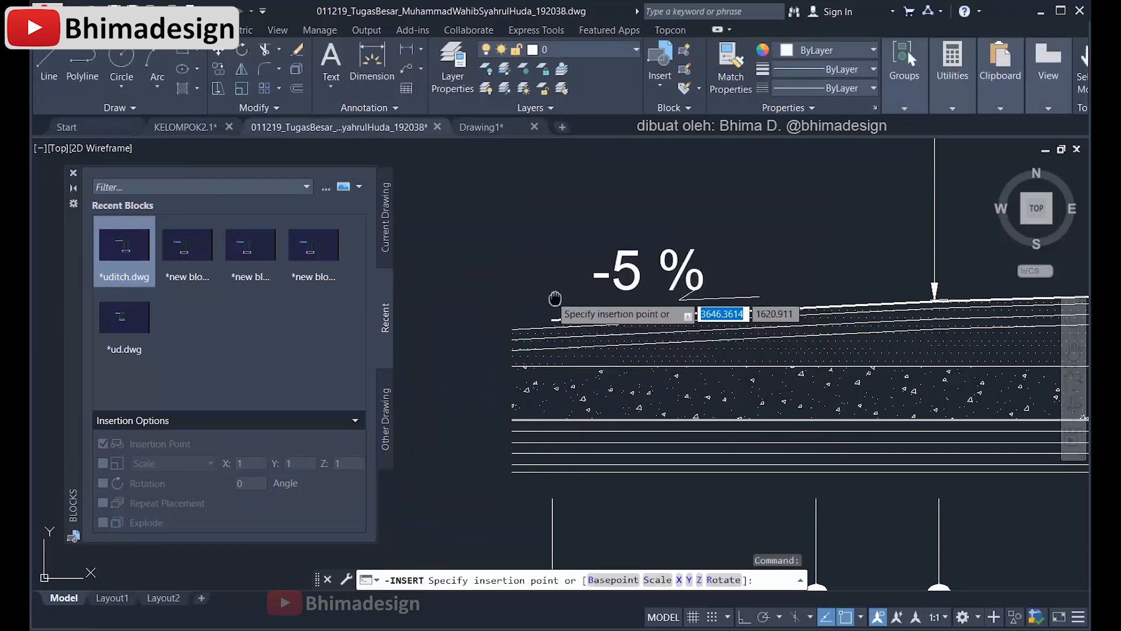
middle_click_drag(552, 304, 715, 315)
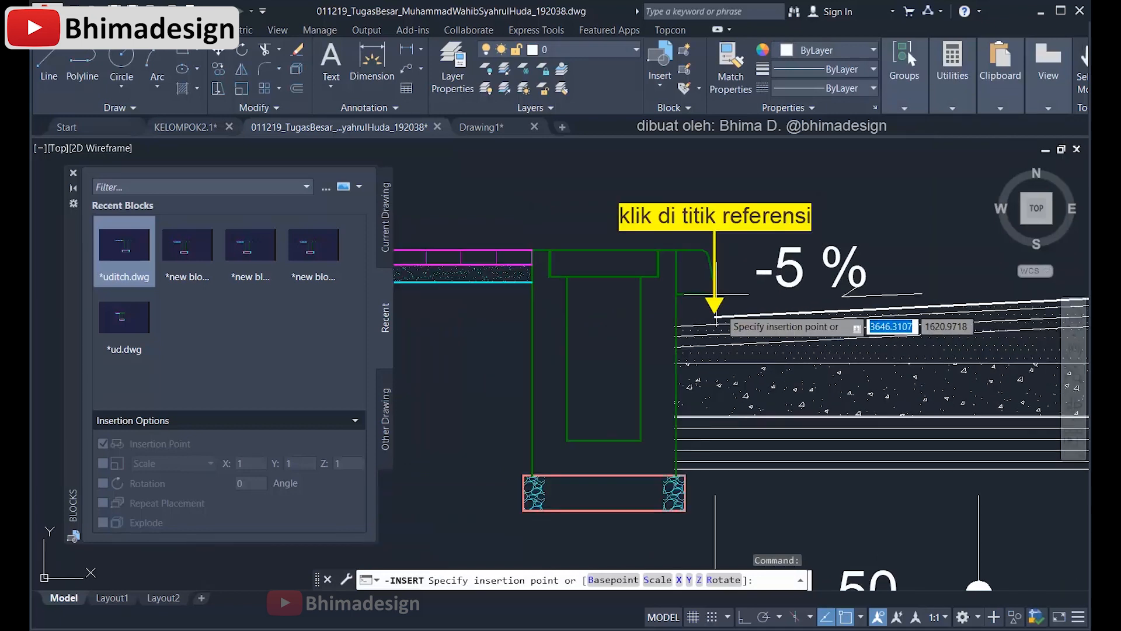
left_click(715, 317)
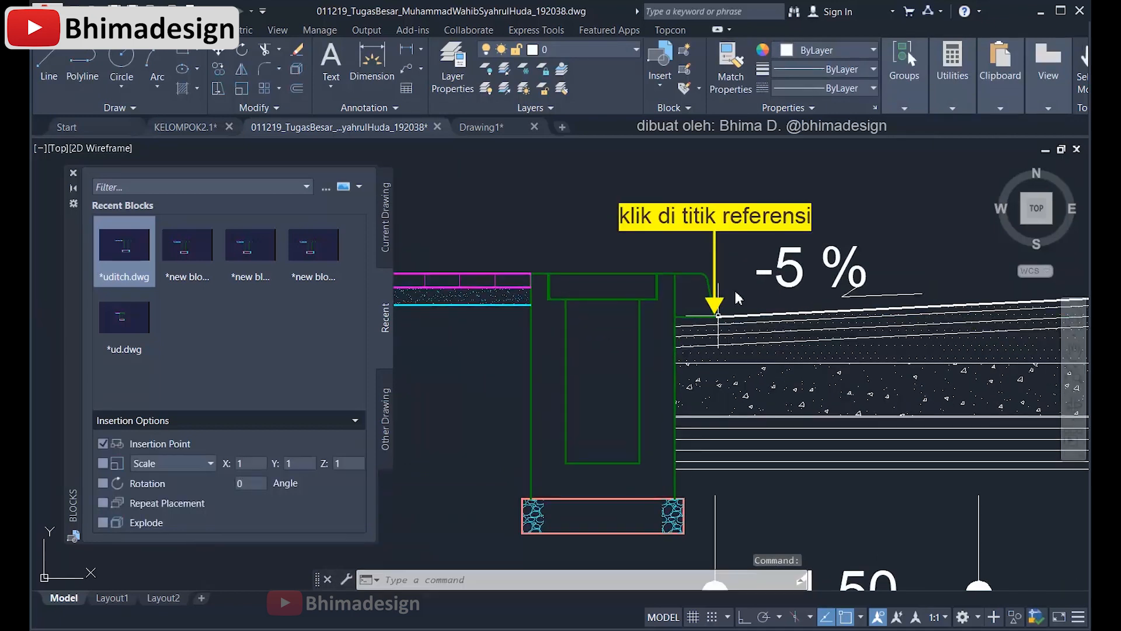
Step: Insert the uditch block without redefining it, at the left end of the road surface on the third sheet of the column
scroll(852, 257, "down", 2)
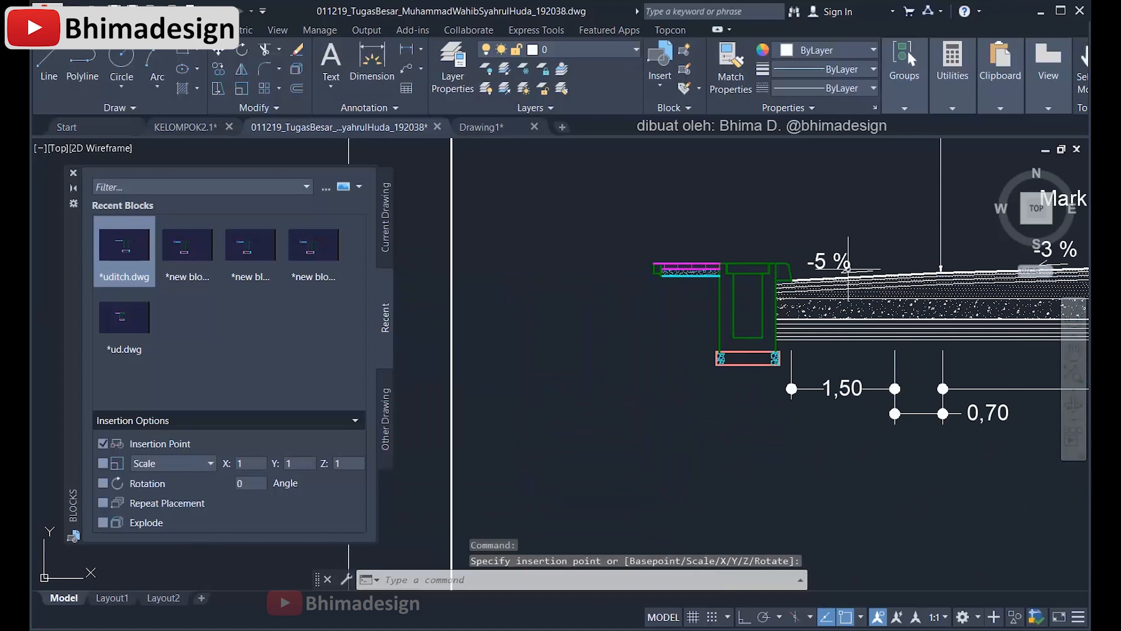
middle_click_drag(831, 376, 733, 195)
scroll(733, 195, "down", 4)
mouse_move(708, 555)
middle_mouse_down()
mouse_move(701, 320)
mouse_move(715, 213)
middle_mouse_up()
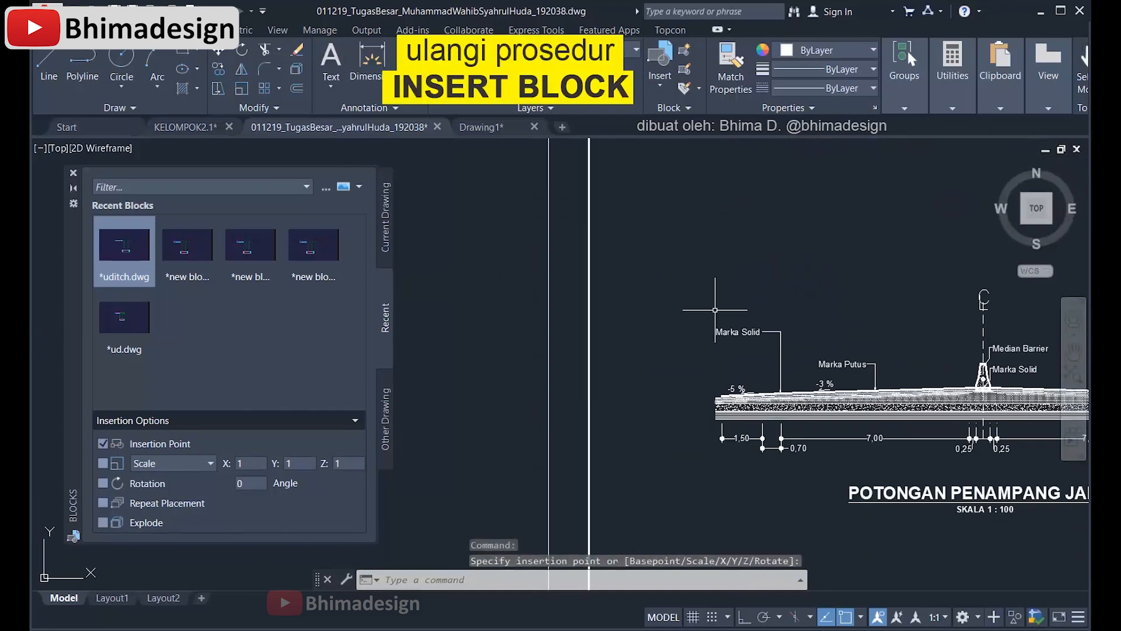
key("Return")
scroll(724, 398, "up", 3)
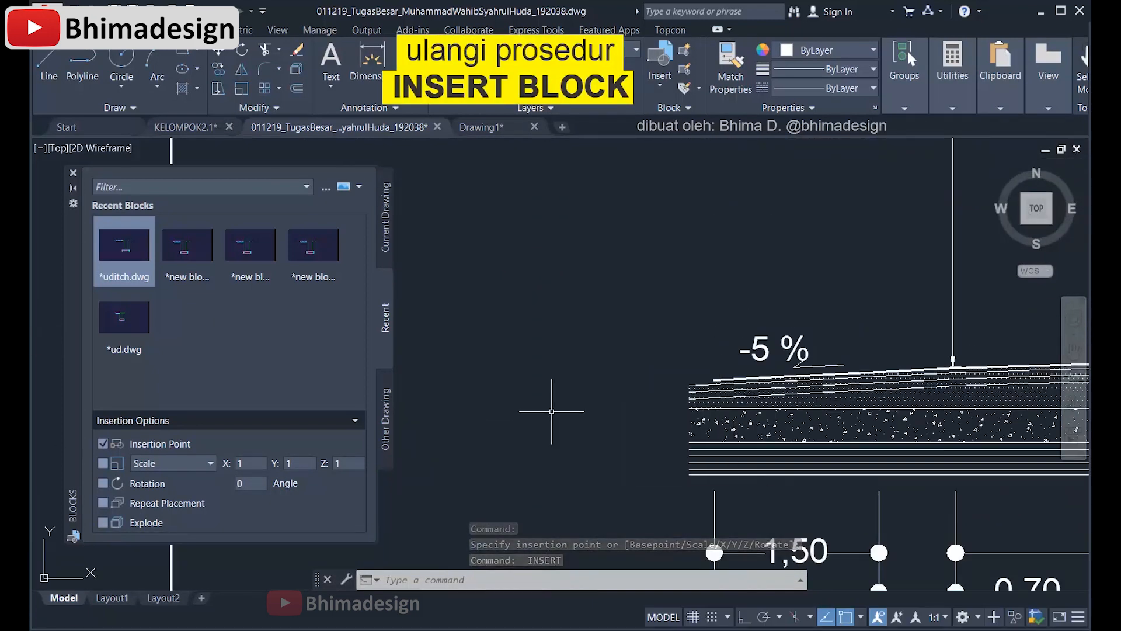
left_click(125, 245)
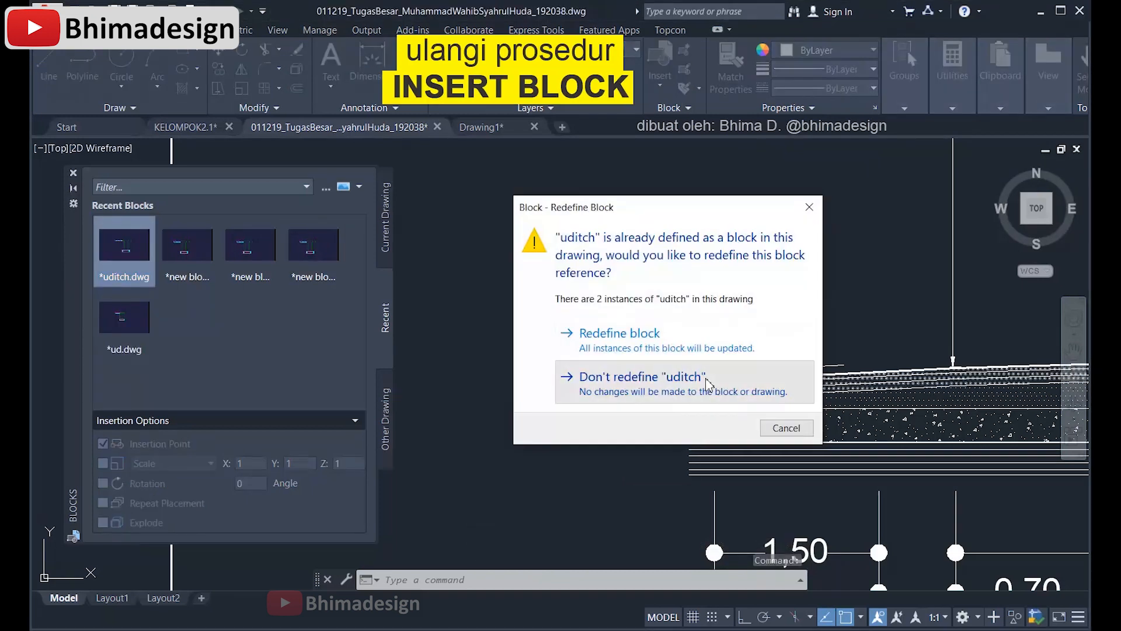
left_click(642, 377)
scroll(709, 380, "up", 6)
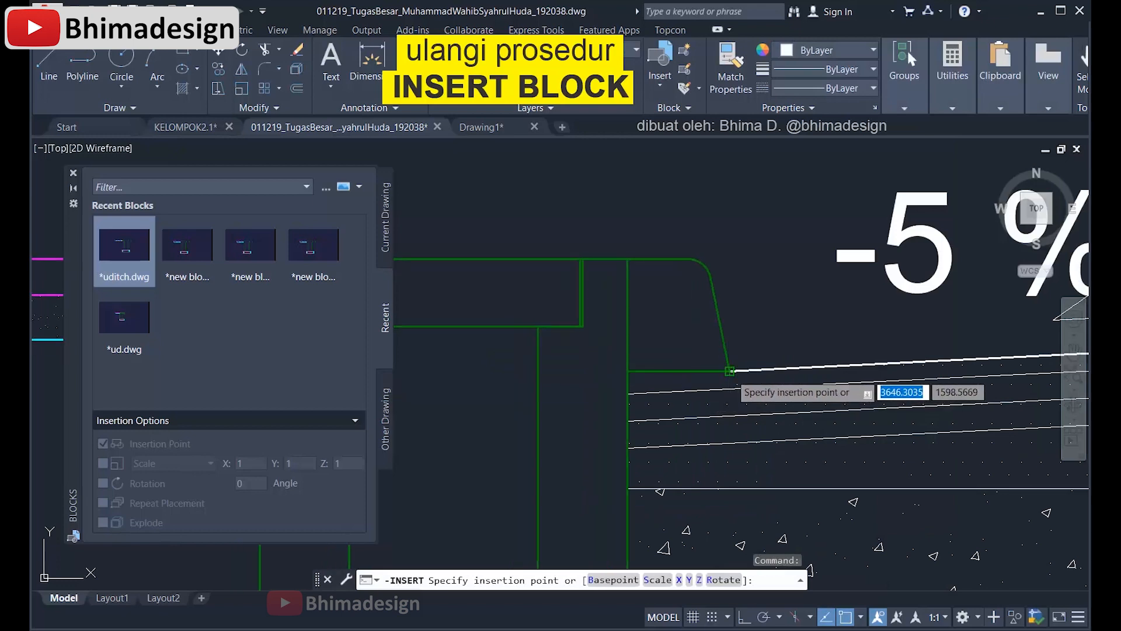
left_click(730, 371)
Step: Insert another uditch block without redefining it, at the left end of the road surface on the bottom sheet of the column
scroll(751, 308, "down", 5)
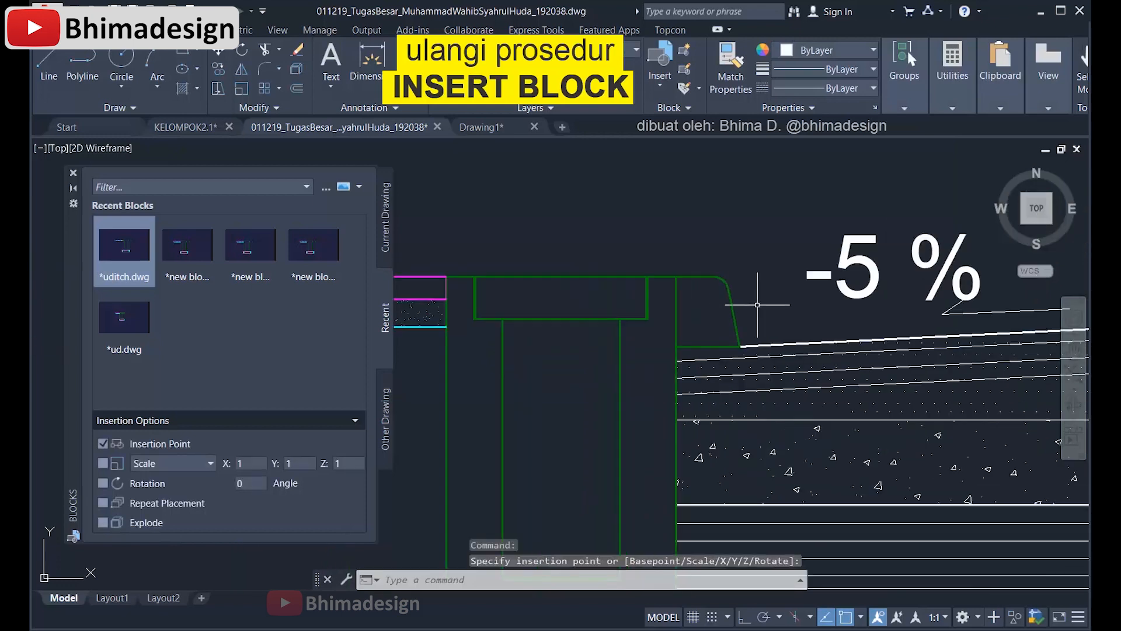
scroll(758, 304, "down", 3)
scroll(759, 306, "down", 2)
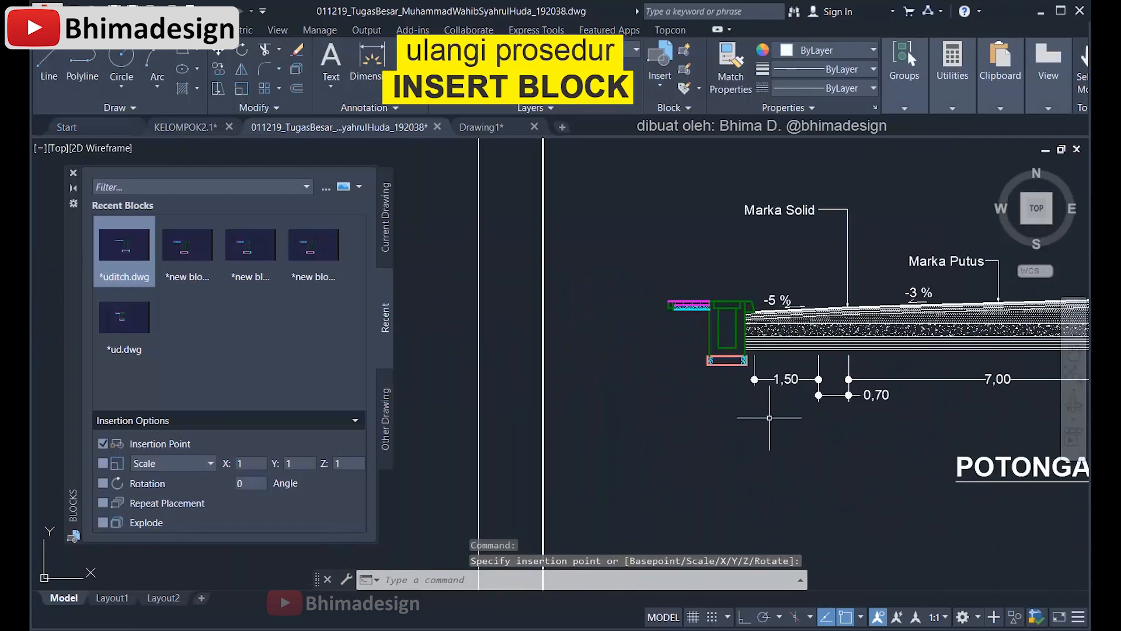
middle_click_drag(771, 439, 753, 161)
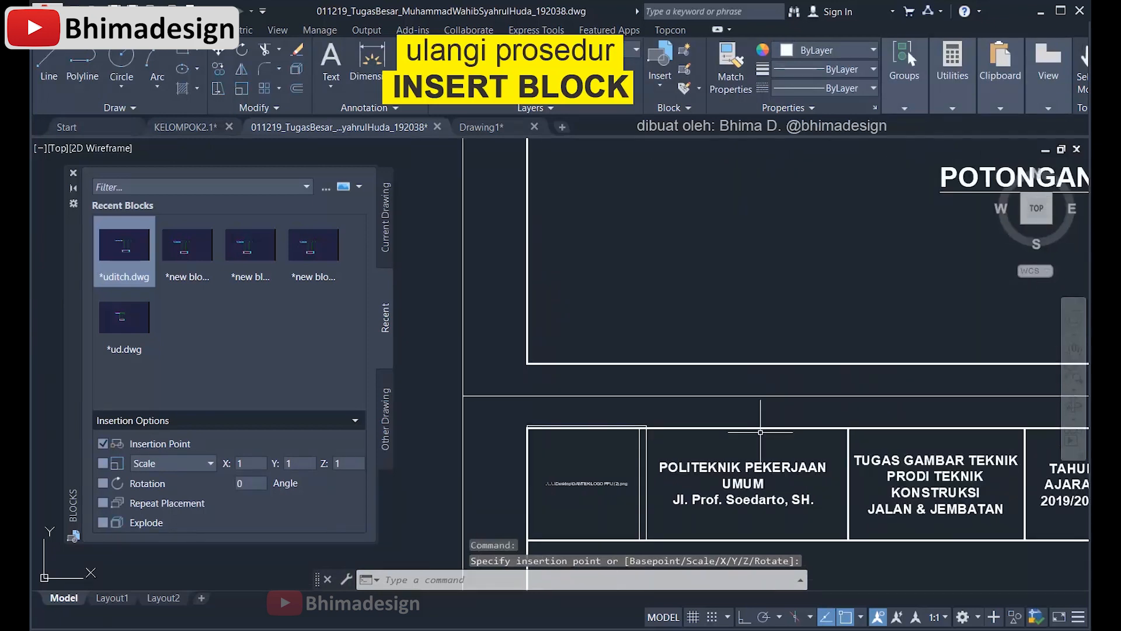
middle_click_drag(760, 433, 754, 138)
middle_click_drag(756, 373, 757, 230)
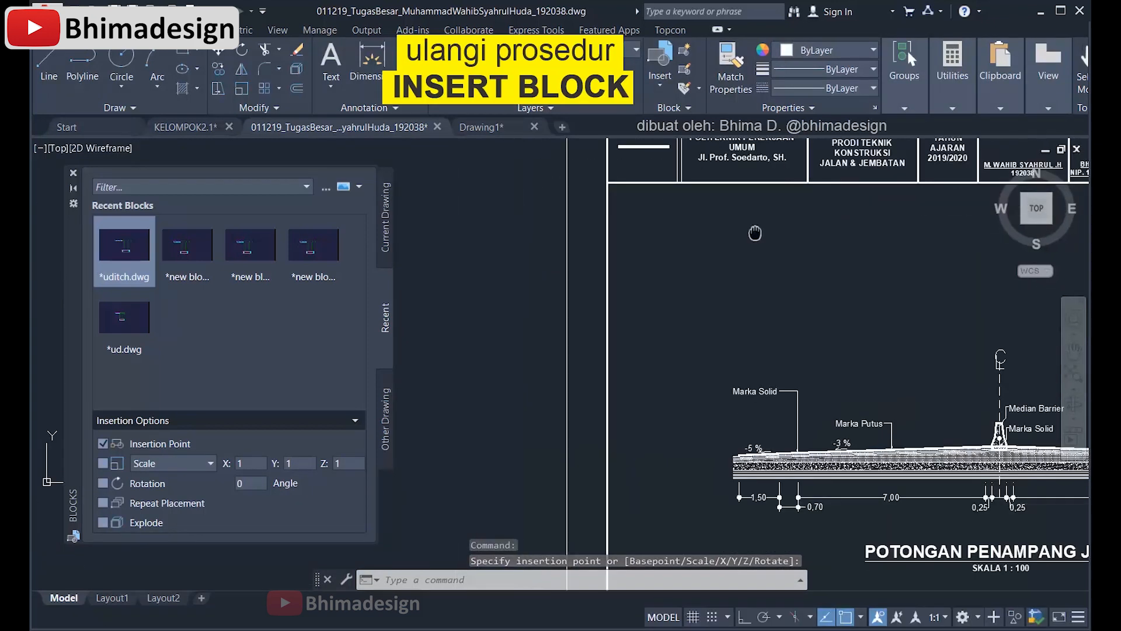
scroll(760, 220, "down", 2)
scroll(761, 307, "up", 3)
scroll(765, 319, "up", 3)
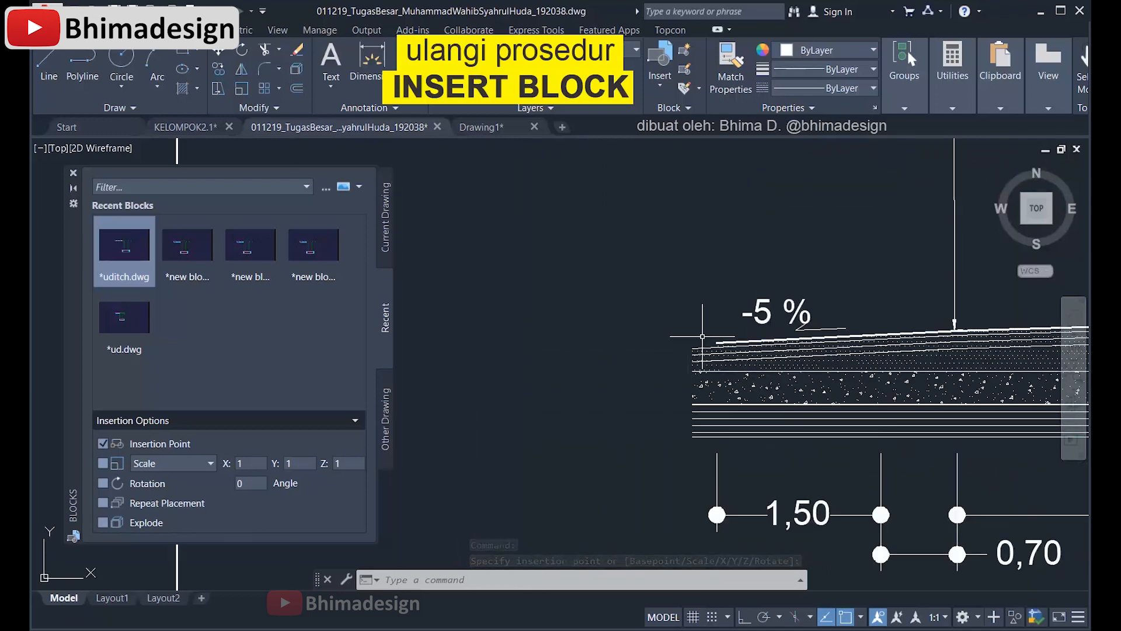
left_click(137, 250)
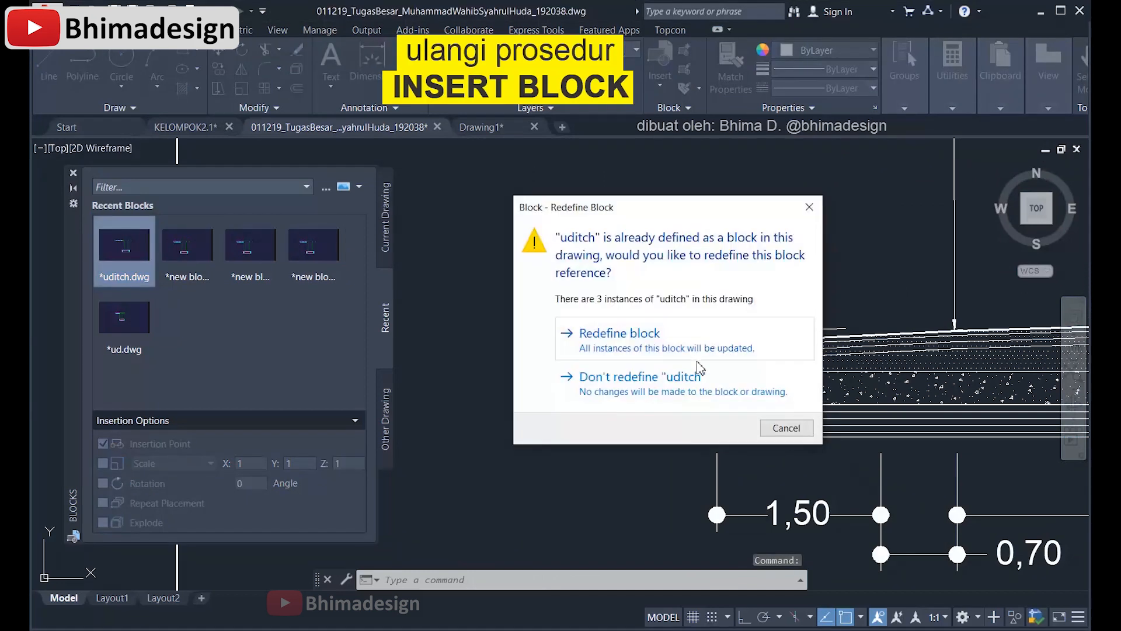
left_click(691, 386)
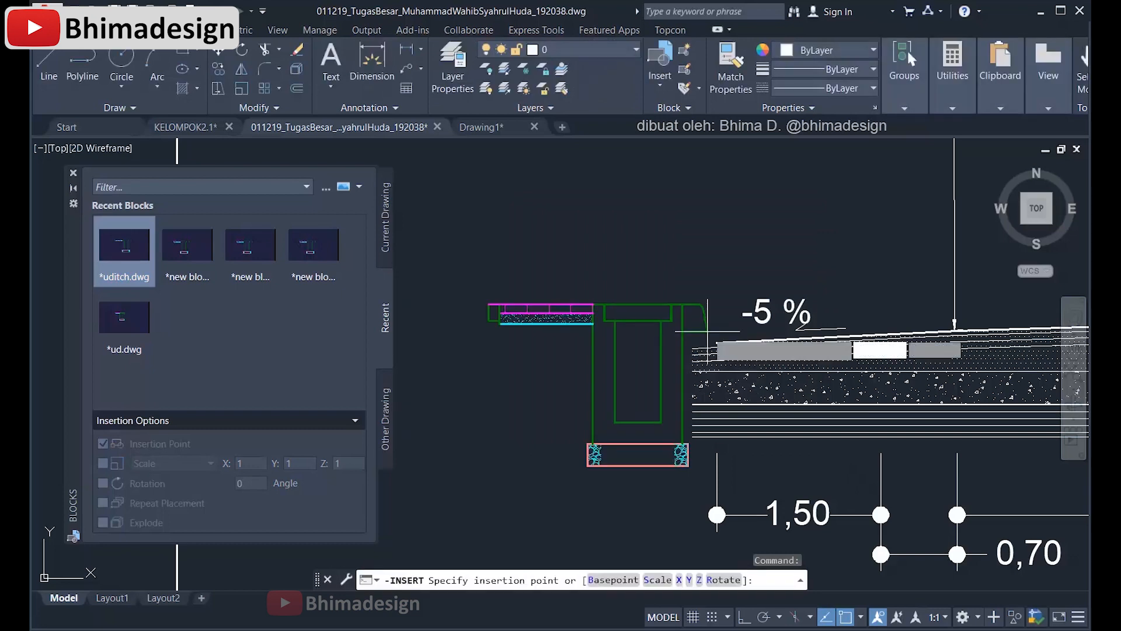
left_click(717, 342)
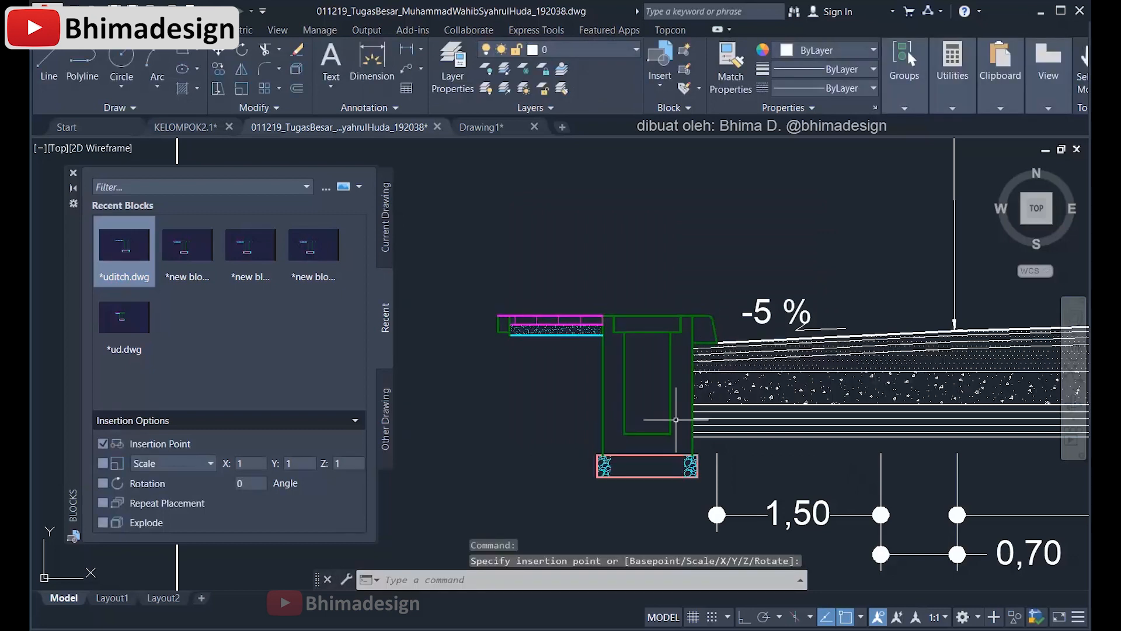
Step: Examine the inserted uditch blocks across the column of cross-section sheets, ending at the bottom sheet's road edge
scroll(695, 406, "down", 2)
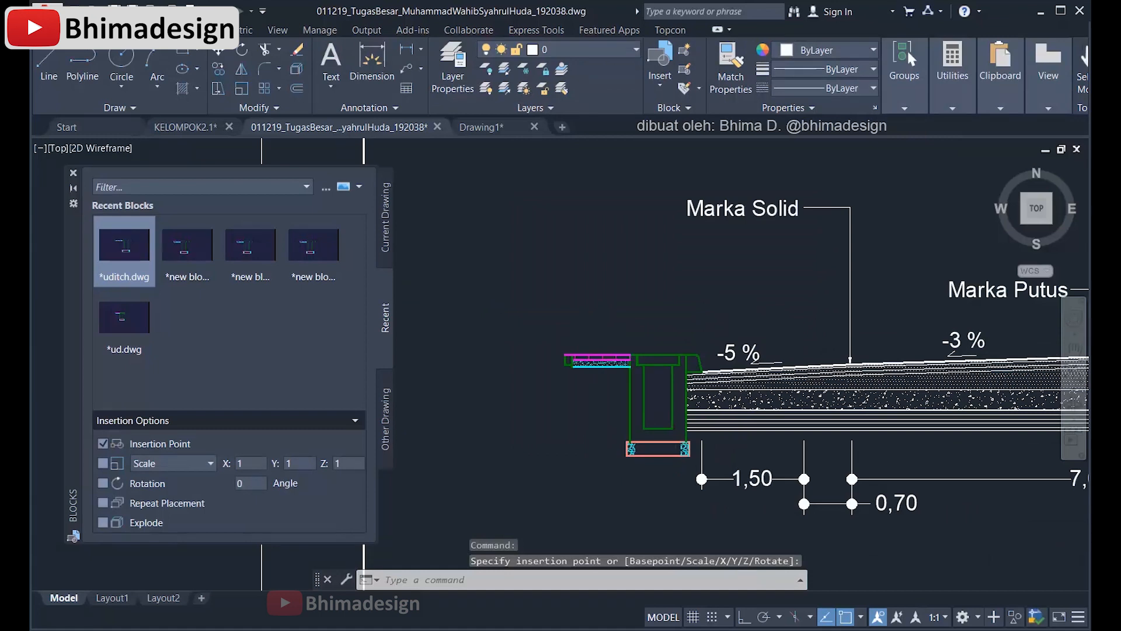
scroll(656, 433, "down", 2)
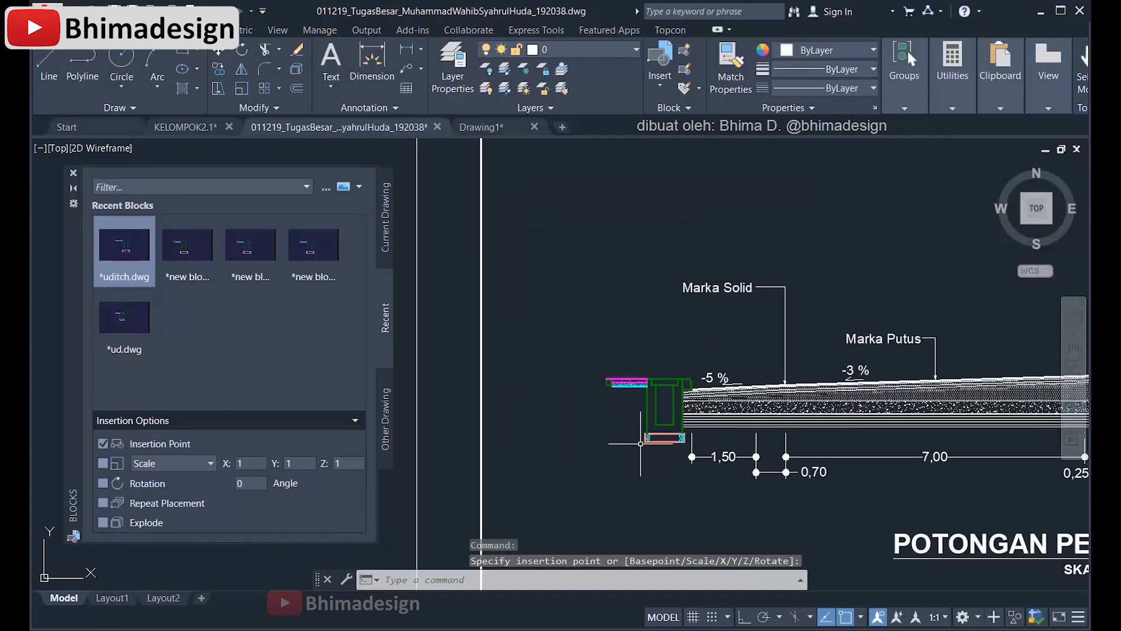
scroll(640, 443, "up", 2)
scroll(692, 329, "down", 3)
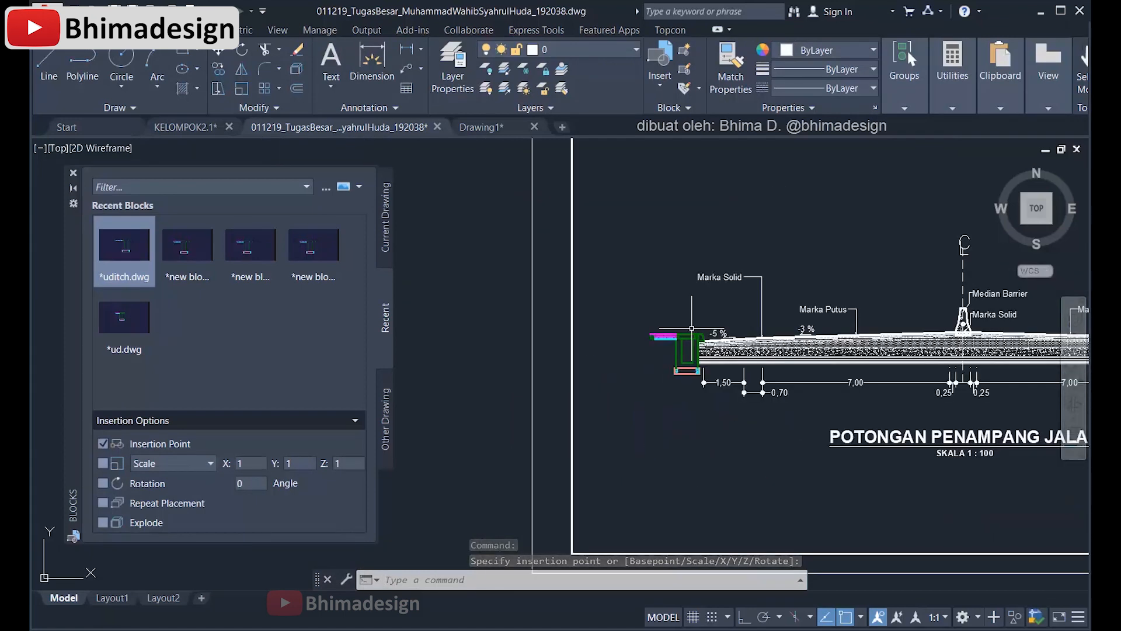
middle_click_drag(689, 238, 651, 518)
scroll(682, 358, "down", 1)
scroll(681, 358, "down", 2)
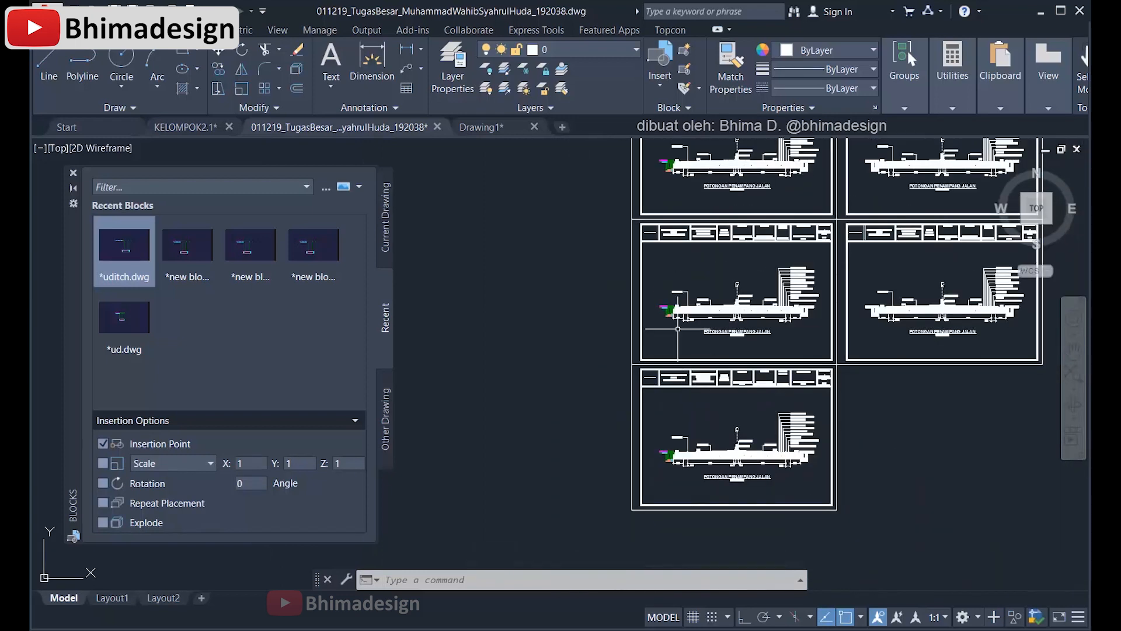
middle_click_drag(661, 212, 652, 334)
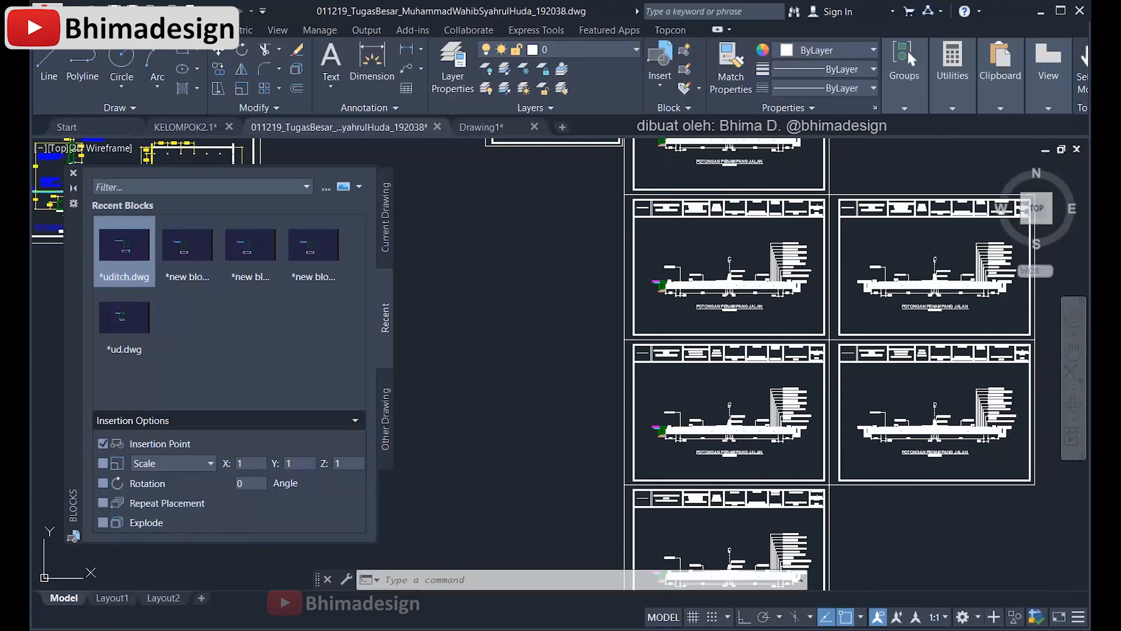
middle_click_drag(652, 497, 649, 303)
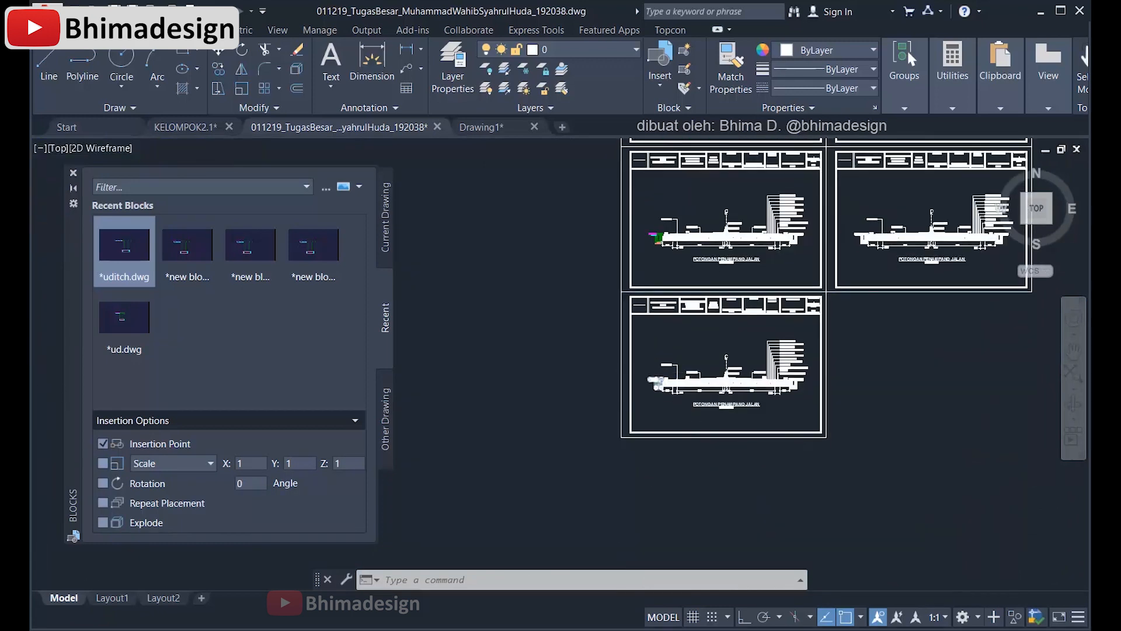
scroll(657, 385, "up", 8)
scroll(679, 400, "up", 2)
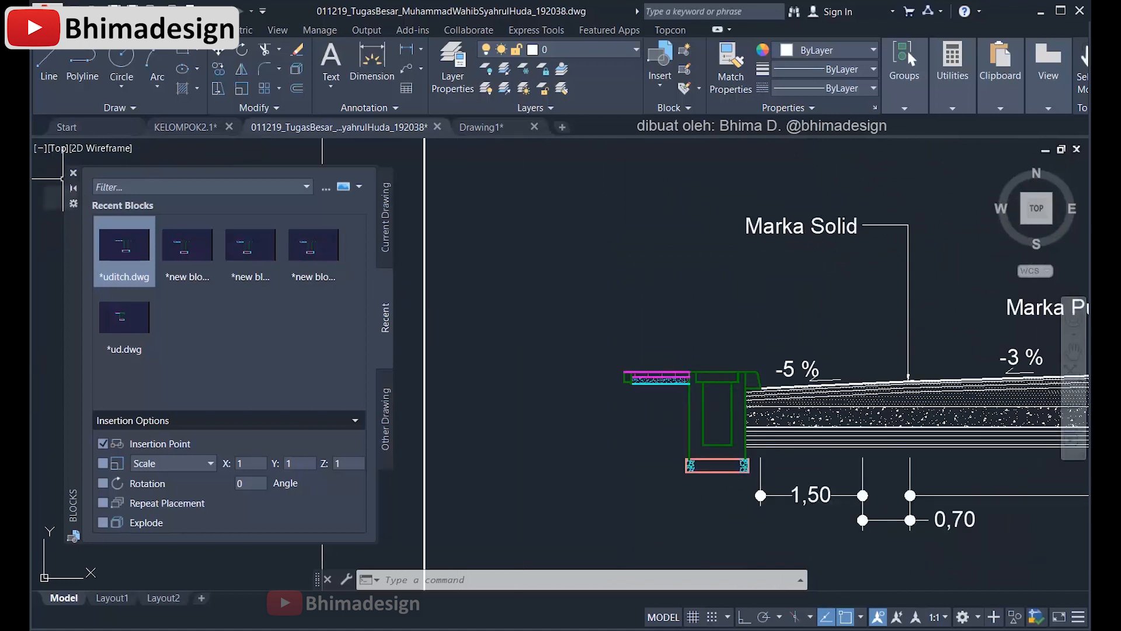
Step: Close the block insertion palette and open the uditch block of the bottom sheet in the Block Editor
left_click(73, 173)
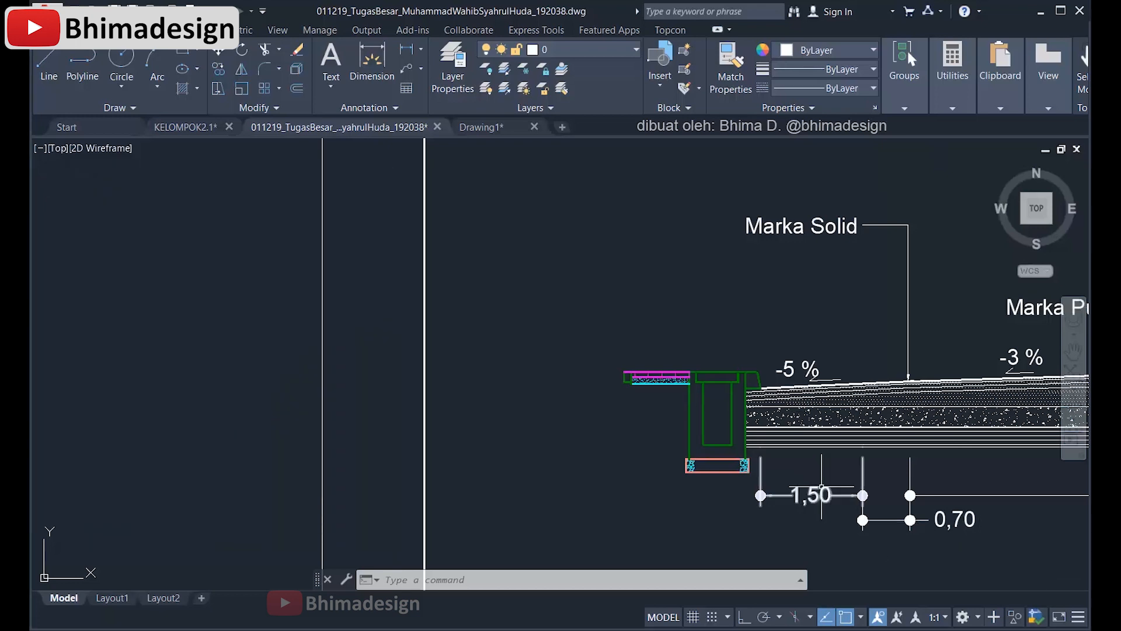
scroll(726, 463, "up", 2)
scroll(668, 393, "up", 2)
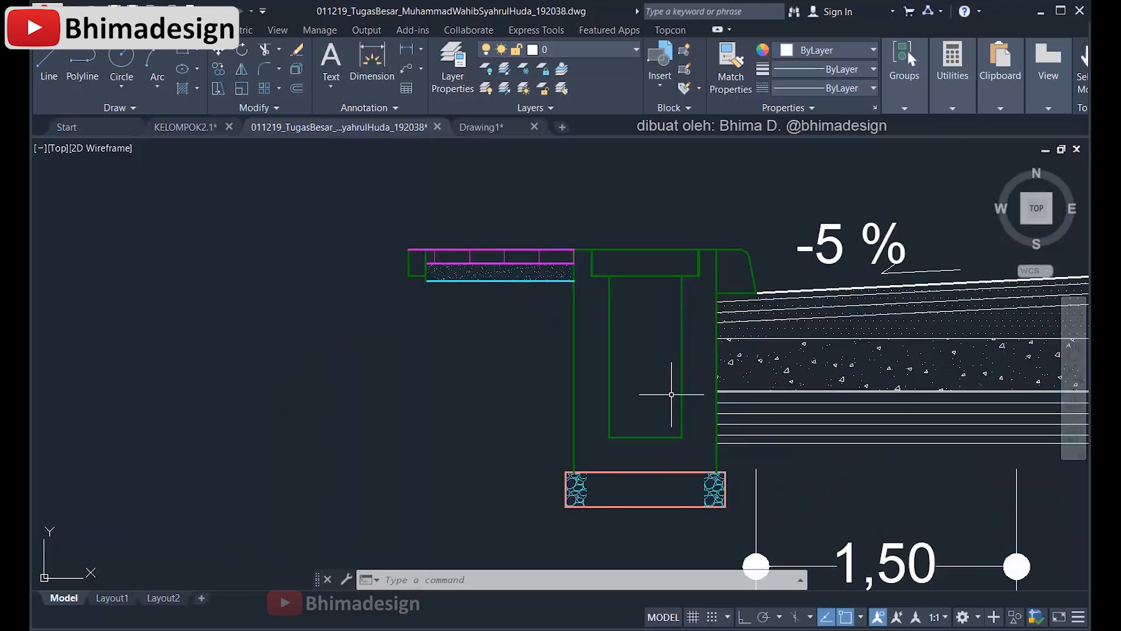
middle_click_drag(671, 394, 622, 387)
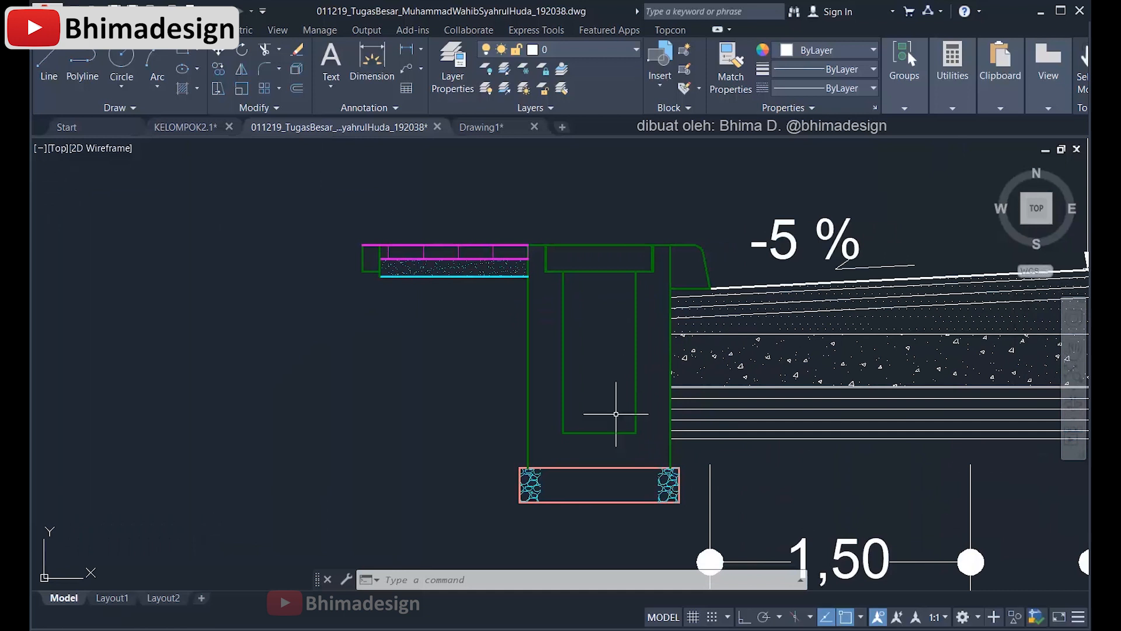
double_click(606, 433)
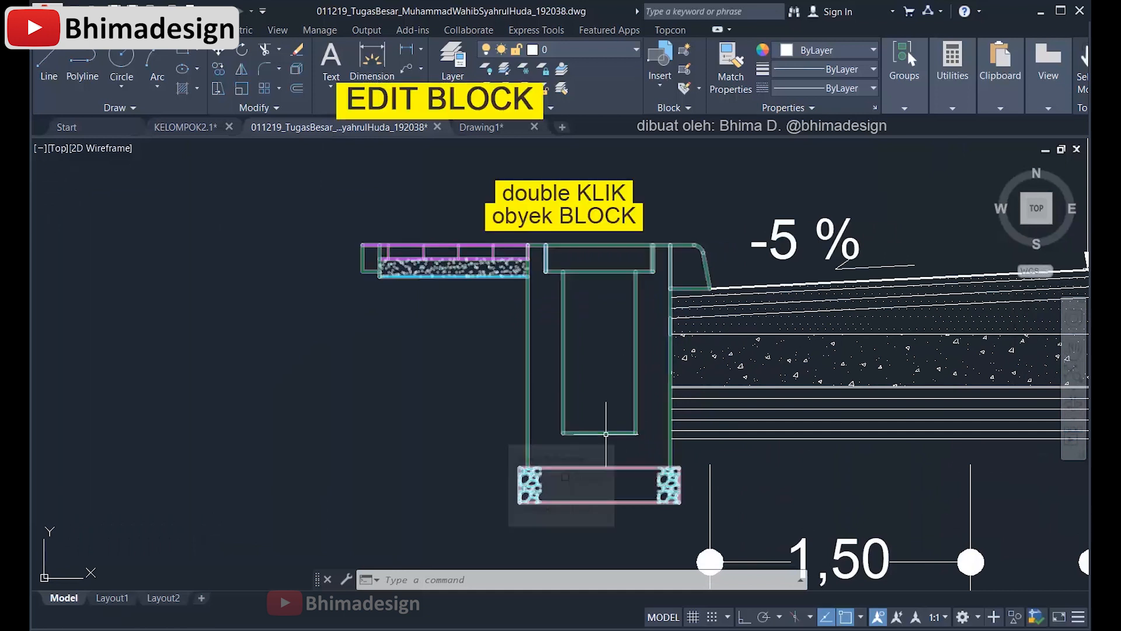
double_click(606, 434)
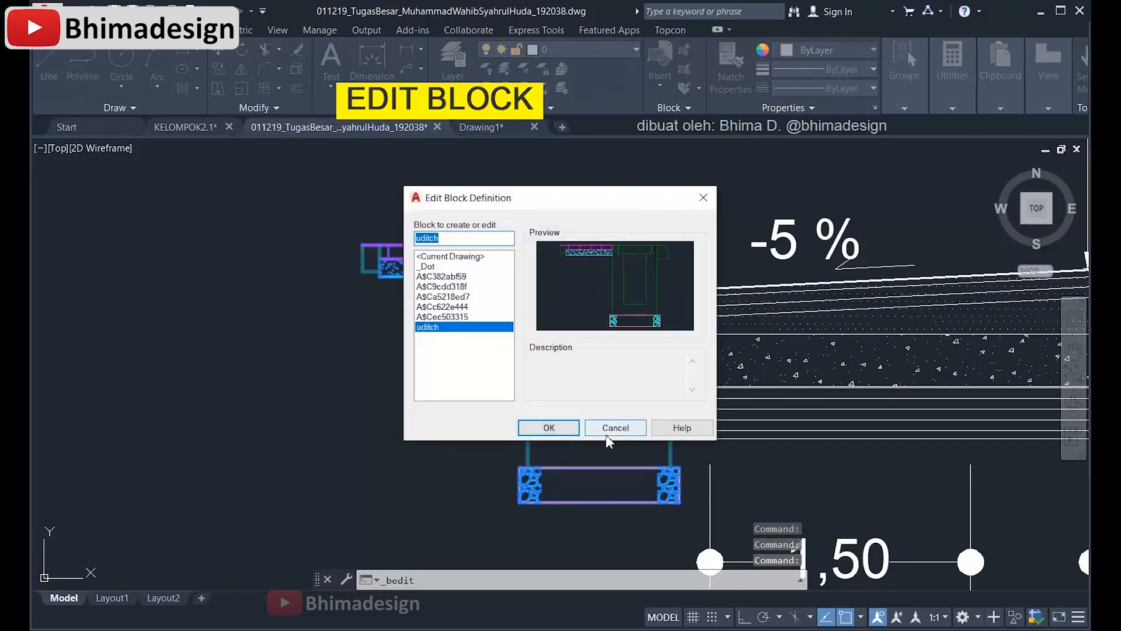
left_click(576, 433)
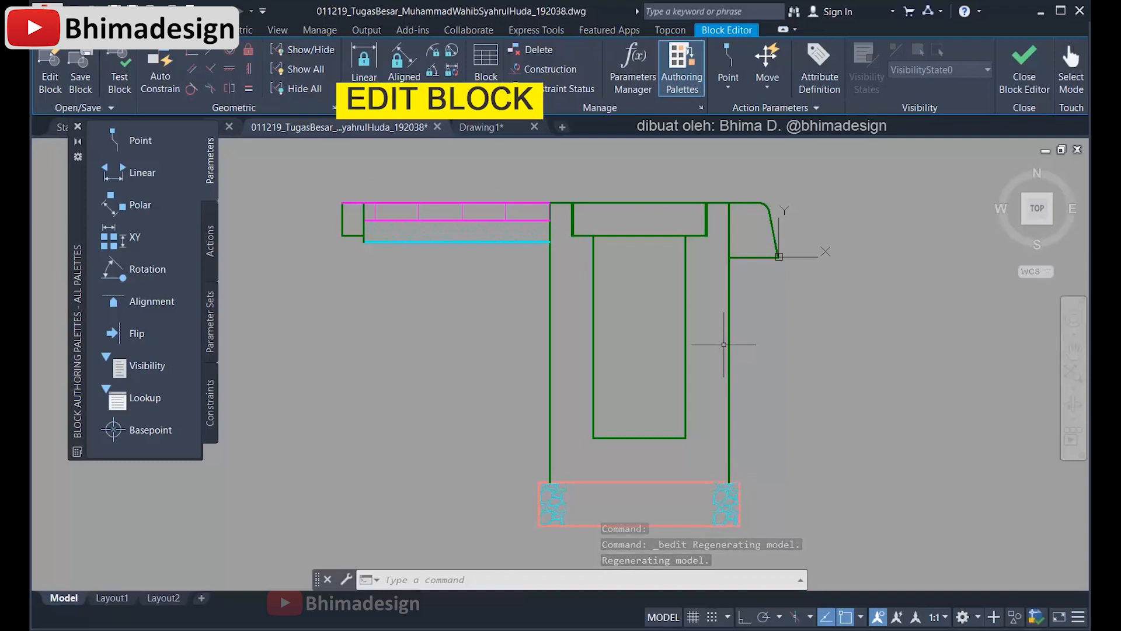
Step: Stretch the sidewalk, the channel's left wall and the foundation's left end horizontally outward to the left by .18 with Ortho on
middle_click_drag(682, 342, 696, 327)
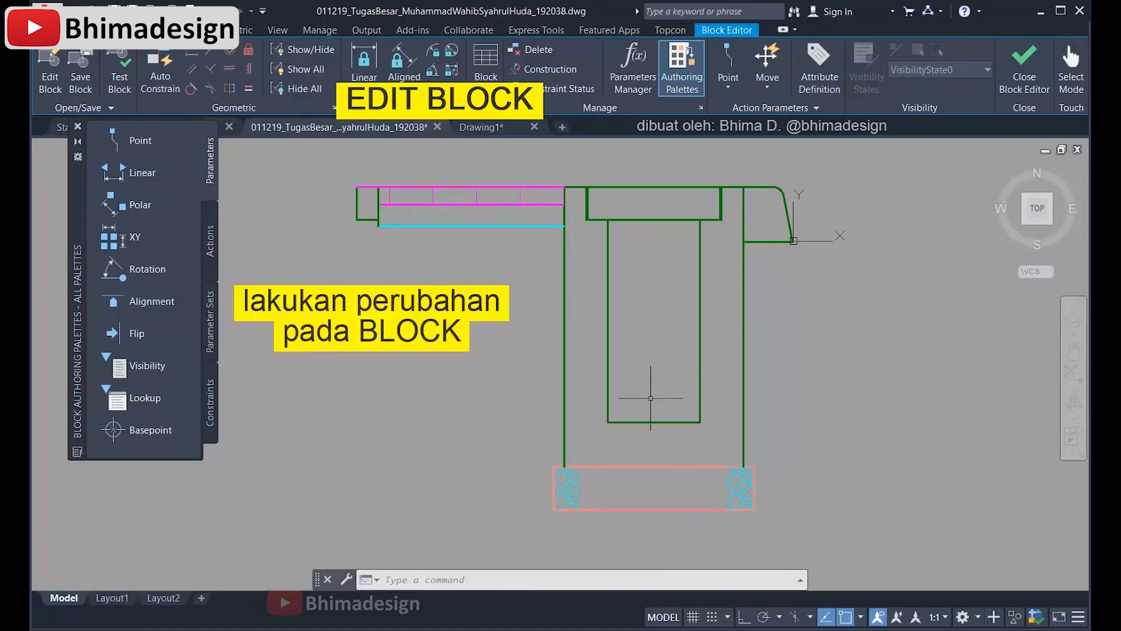
type("s")
key("Return")
type("c")
key("Return")
left_click(648, 499)
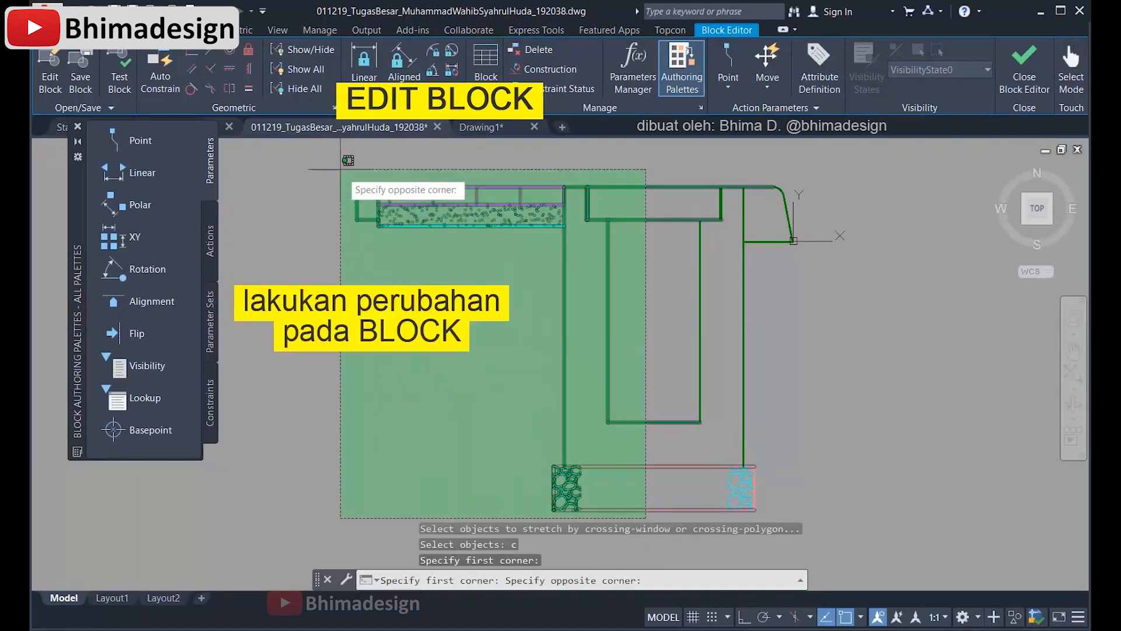
left_click(345, 171)
key("Return")
left_click(465, 315)
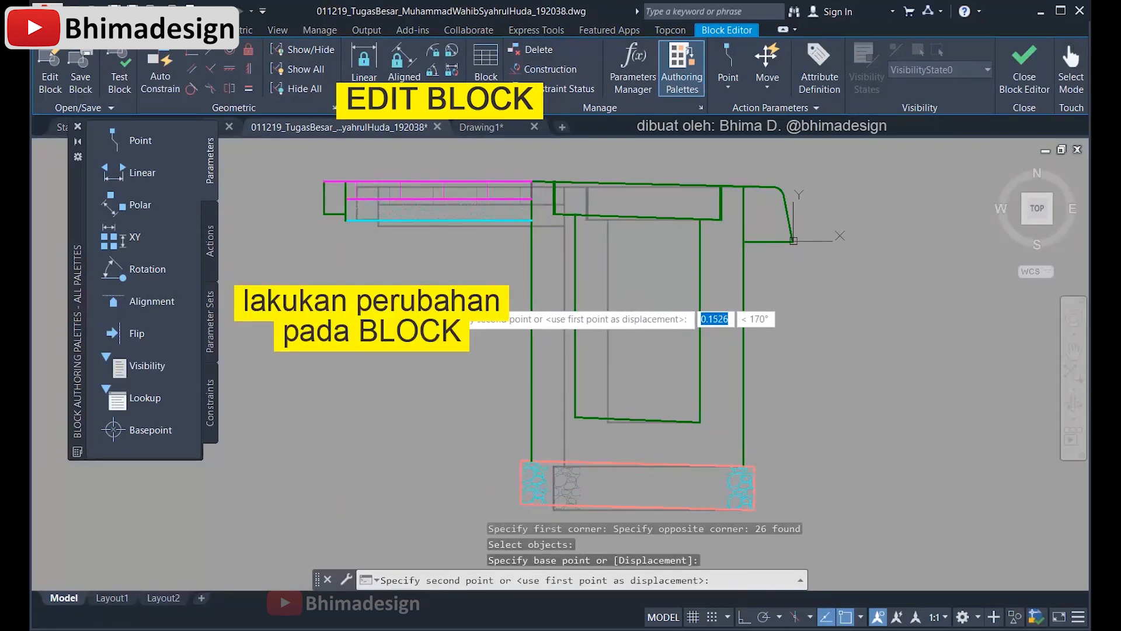
key("F8")
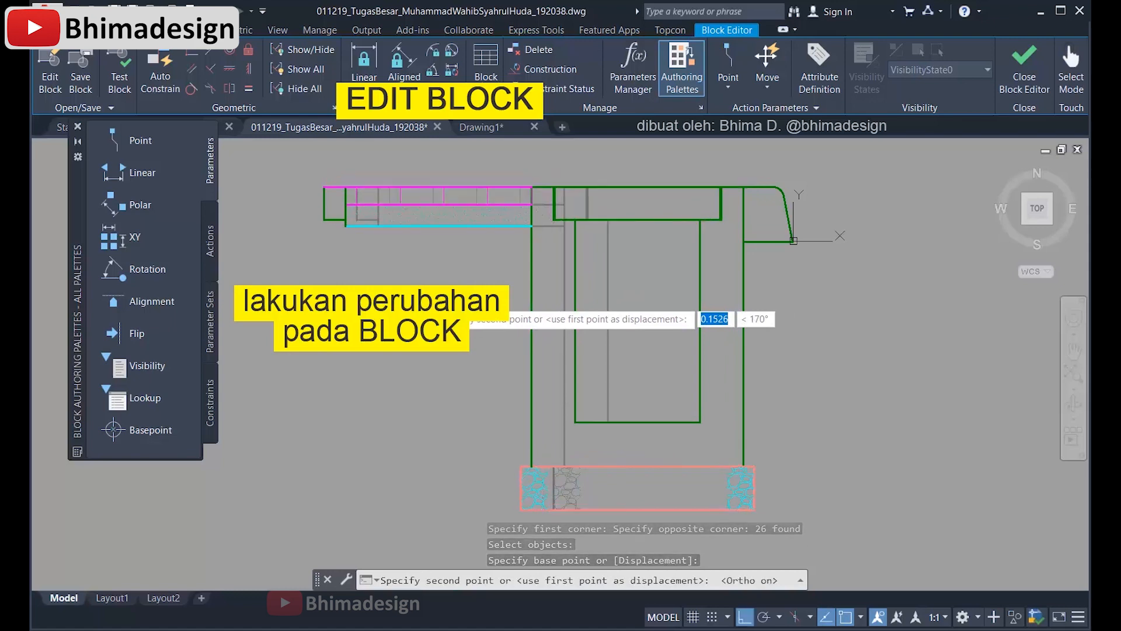
type(".18")
key("Return")
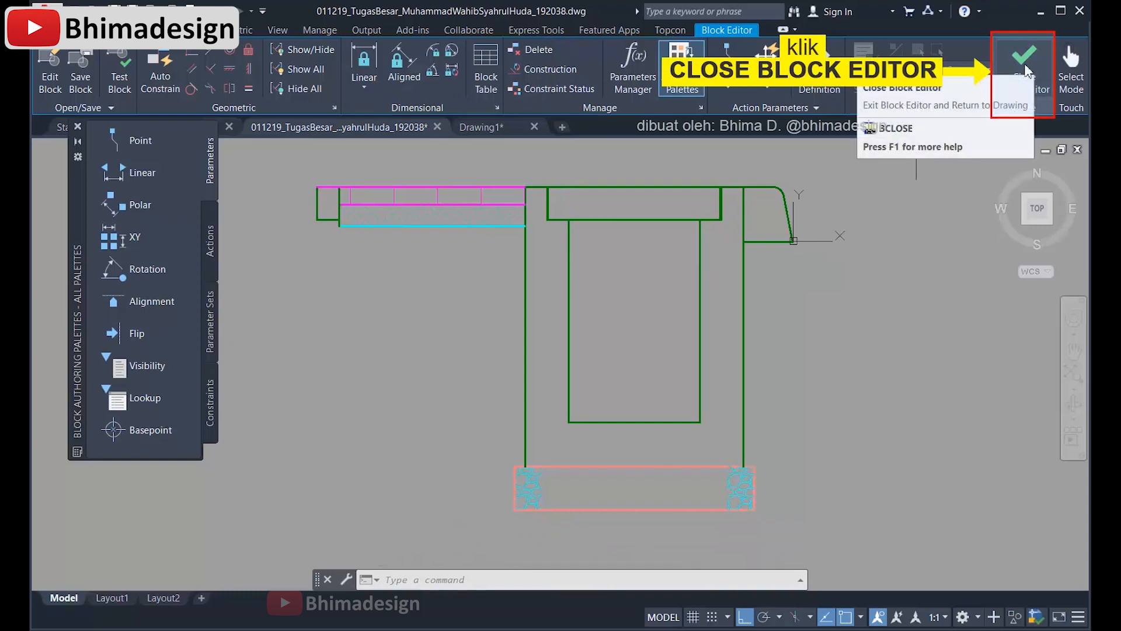
Step: Close the Block Editor and save the changes to uditch
left_click(1026, 69)
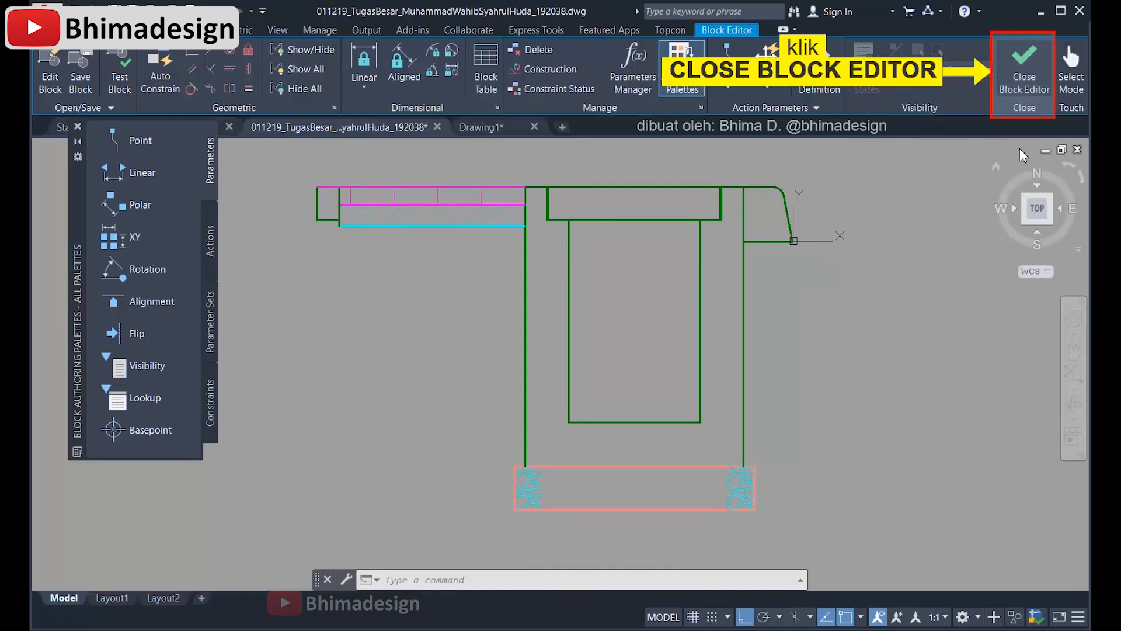
left_click(1023, 81)
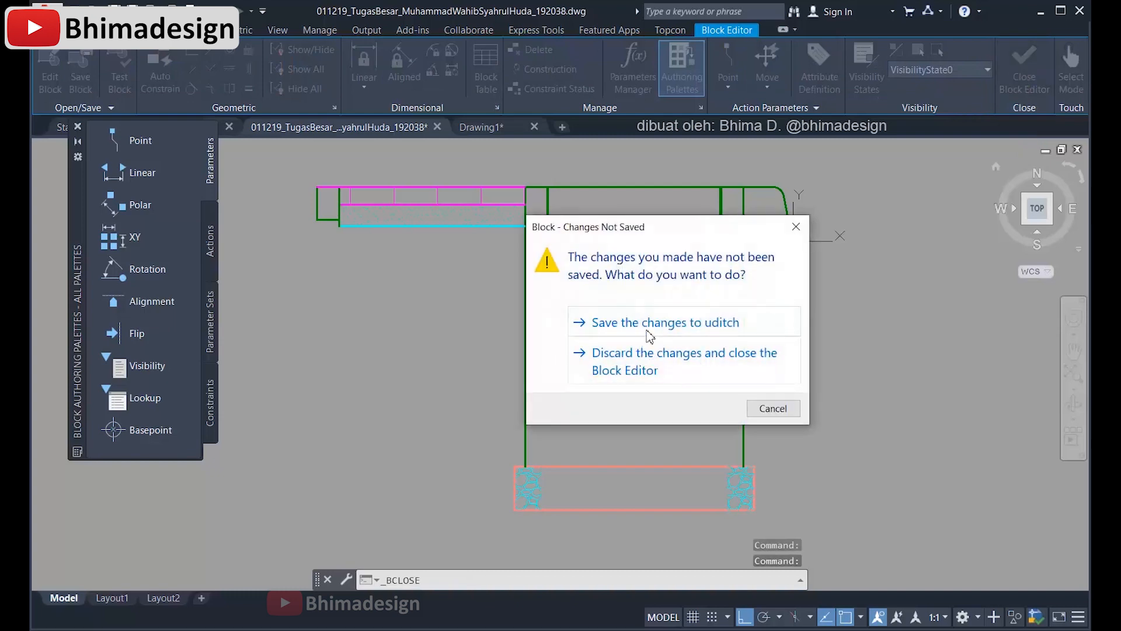
left_click(649, 334)
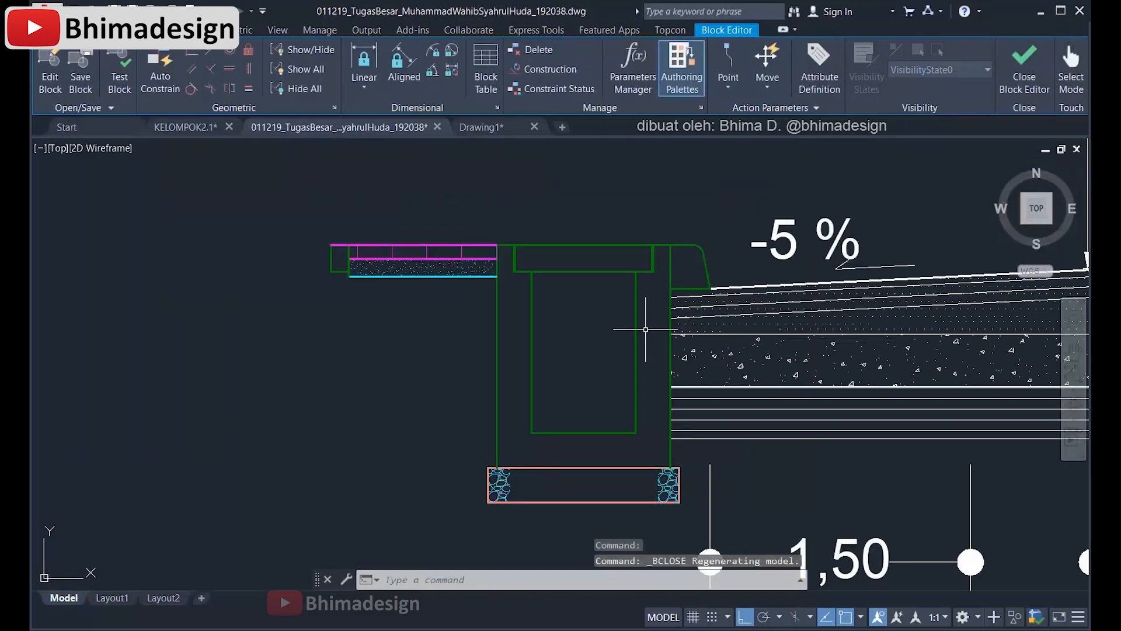
scroll(618, 403, "down", 3)
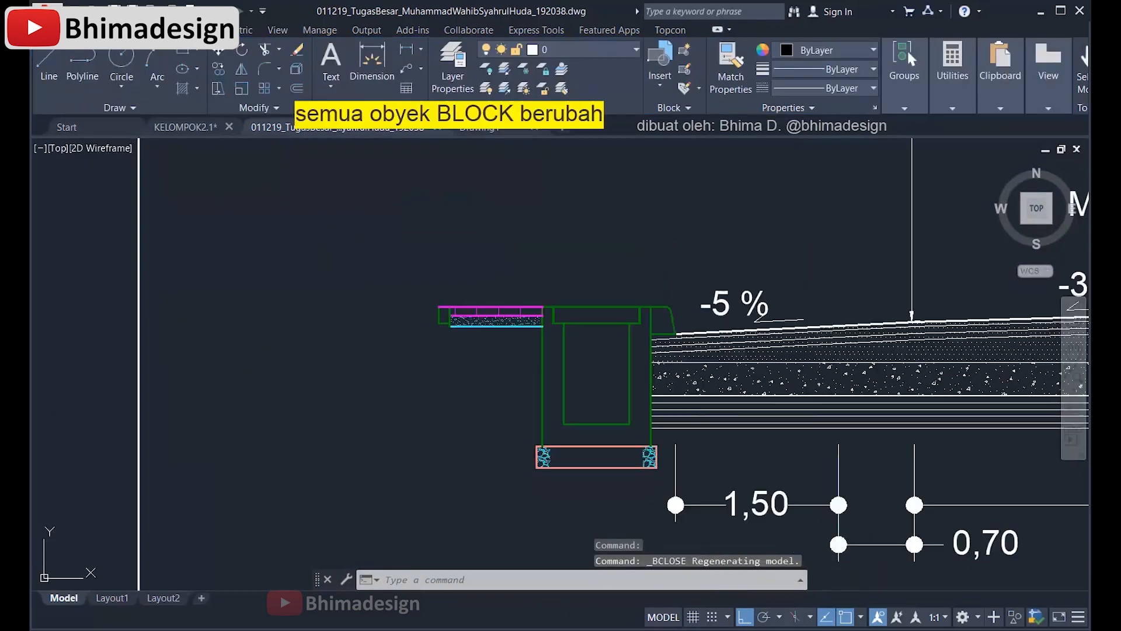
Step: Examine the edited uditch block in the column of cross-section sheets, comparing the widened channel and sidewalk on each sheet
scroll(613, 391, "down", 3)
mouse_move(646, 283)
middle_mouse_down()
mouse_move(601, 393)
mouse_move(555, 272)
mouse_move(539, 436)
middle_mouse_up()
scroll(515, 251, "up", 6)
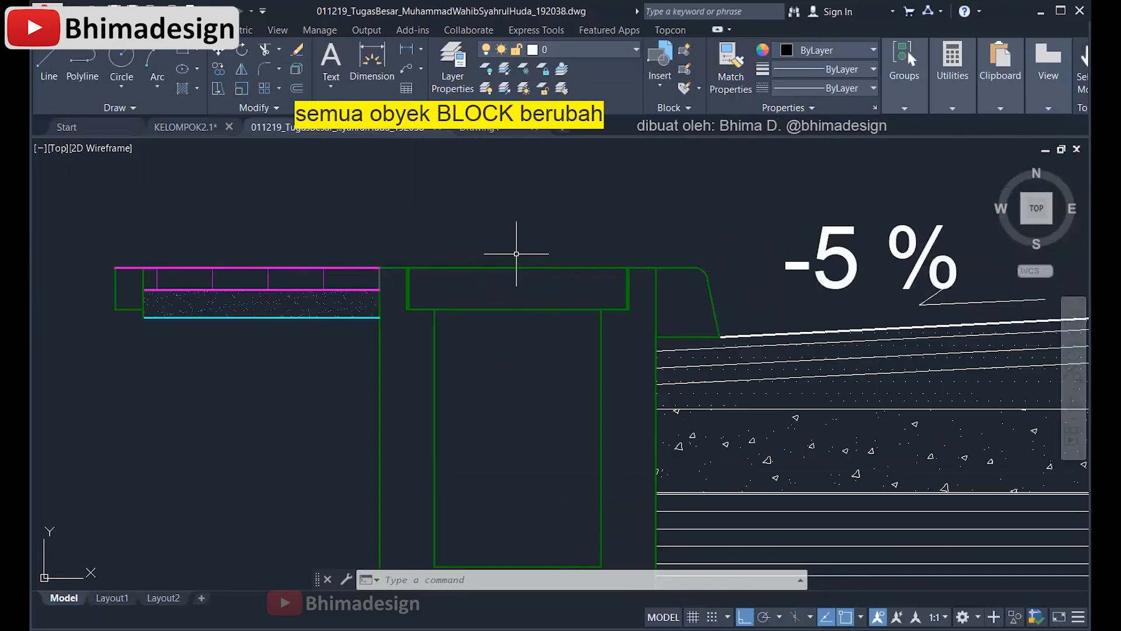
scroll(525, 362, "down", 5)
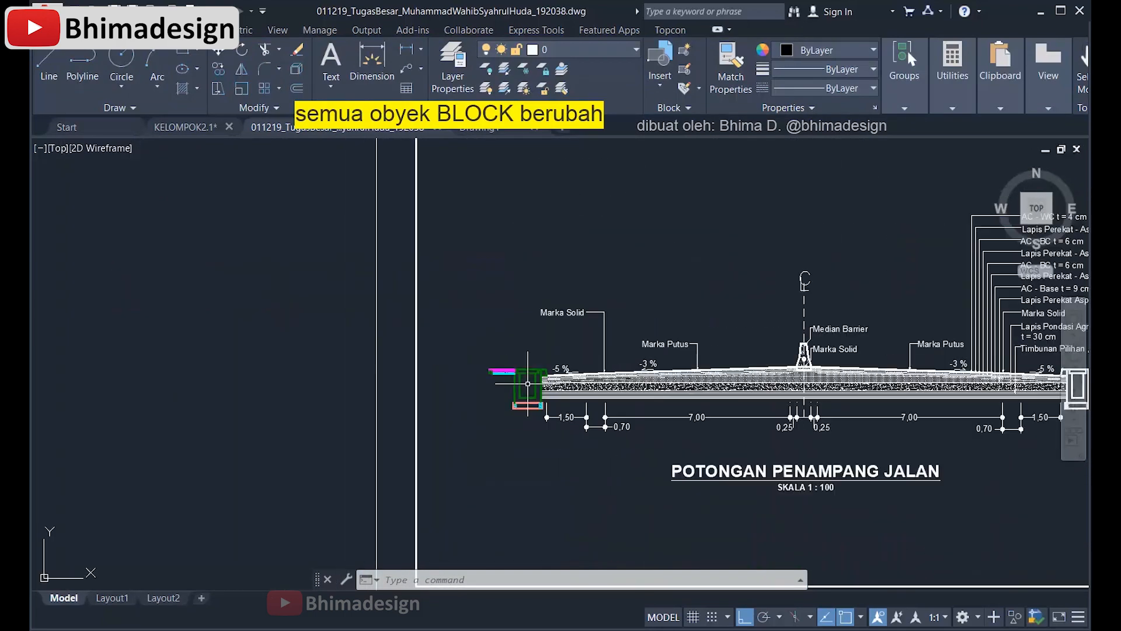
scroll(529, 205, "down", 2)
scroll(508, 240, "up", 6)
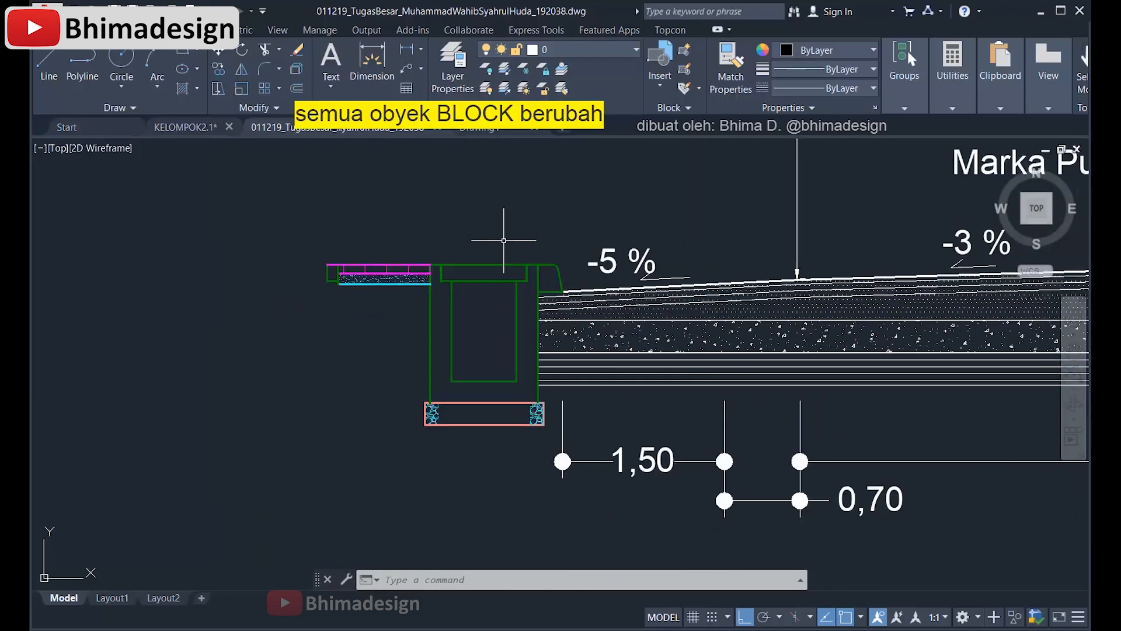
scroll(504, 259, "down", 6)
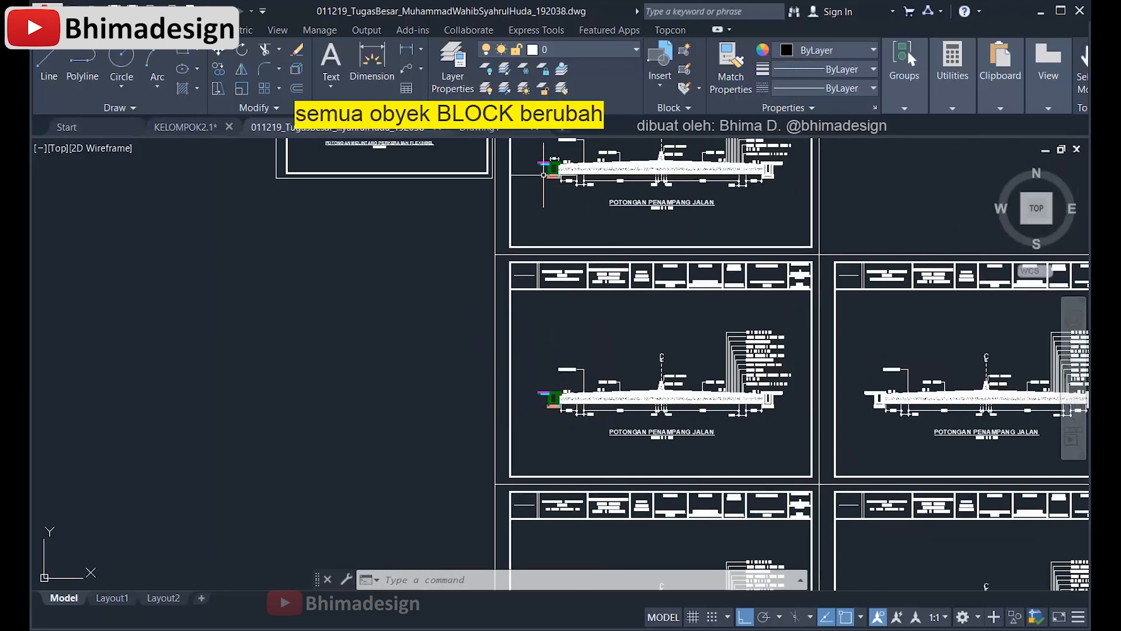
Step: Stretch the left origin point of the width dimension above the upper sheet's uditch to the outer corner of the channel's left wall
scroll(561, 141, "up", 5)
scroll(510, 215, "up", 5)
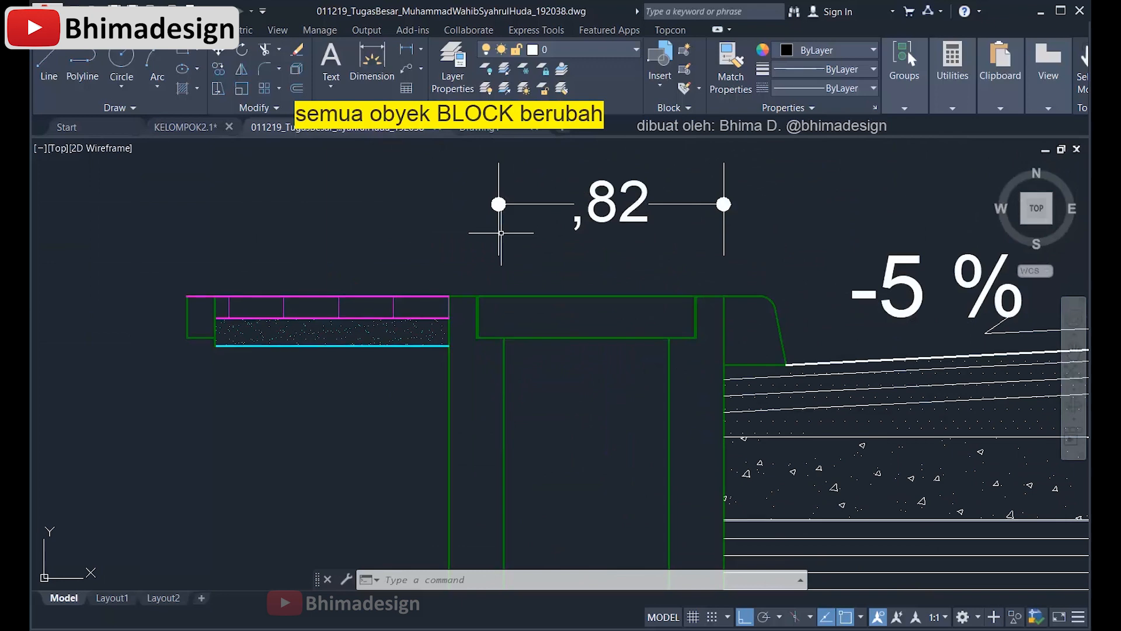
left_click(499, 232)
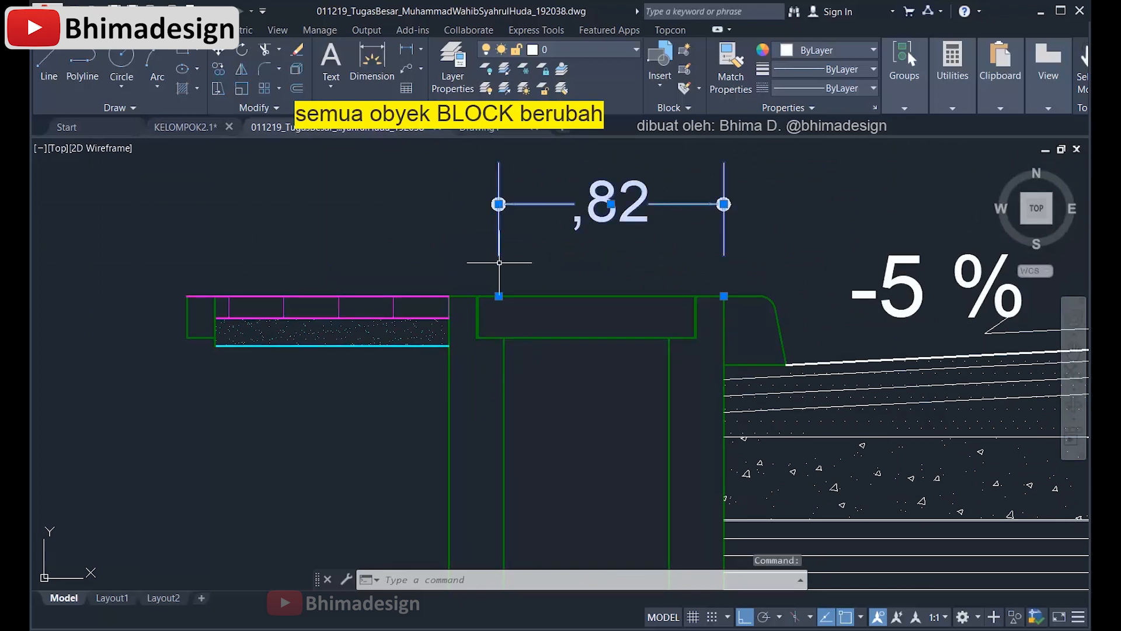
left_click(499, 296)
left_click(449, 296)
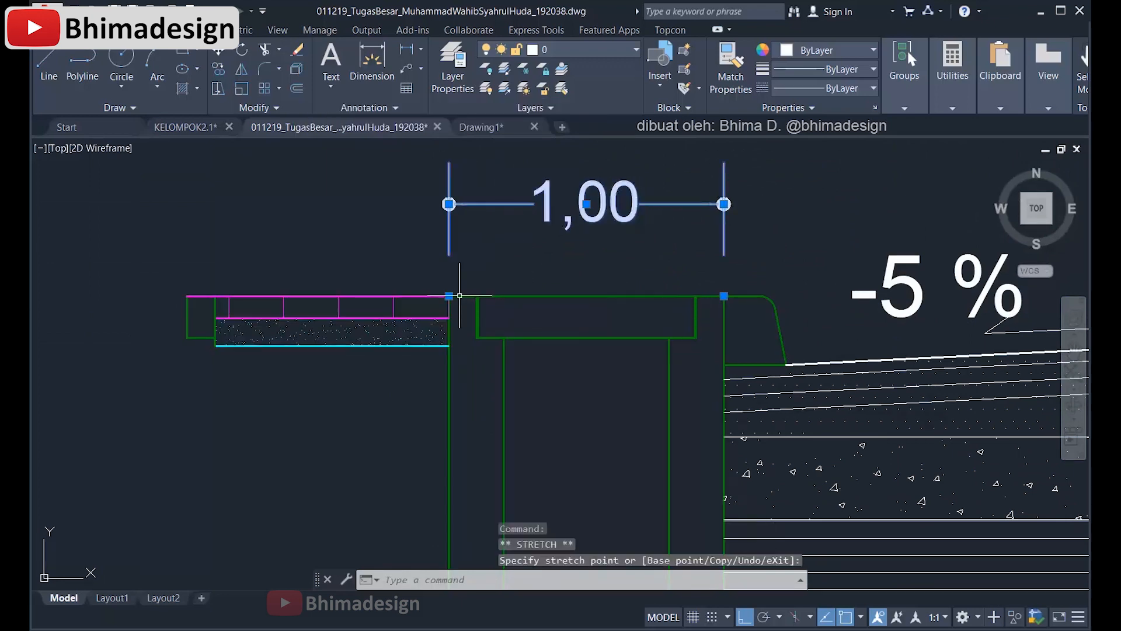
scroll(683, 207, "down", 4)
key("Escape")
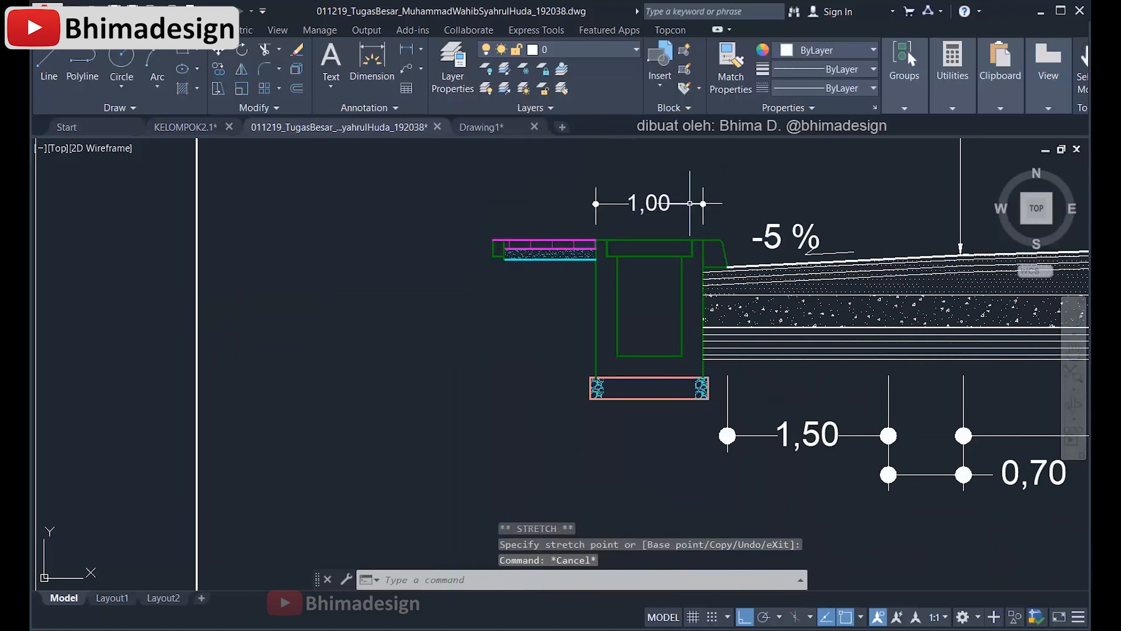
scroll(679, 183, "down", 2)
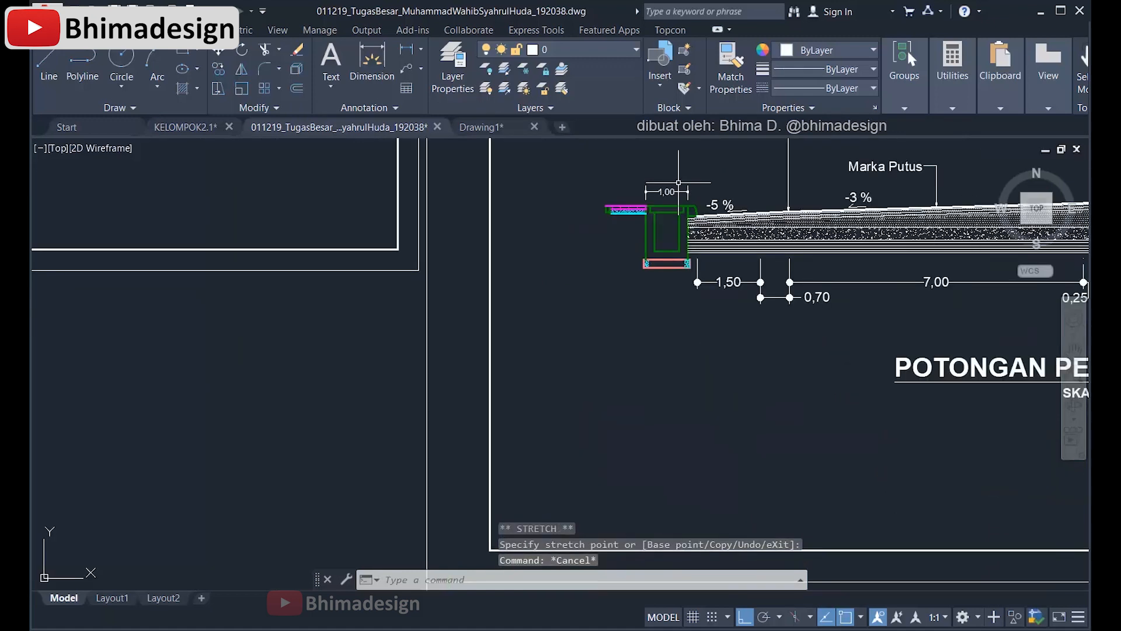